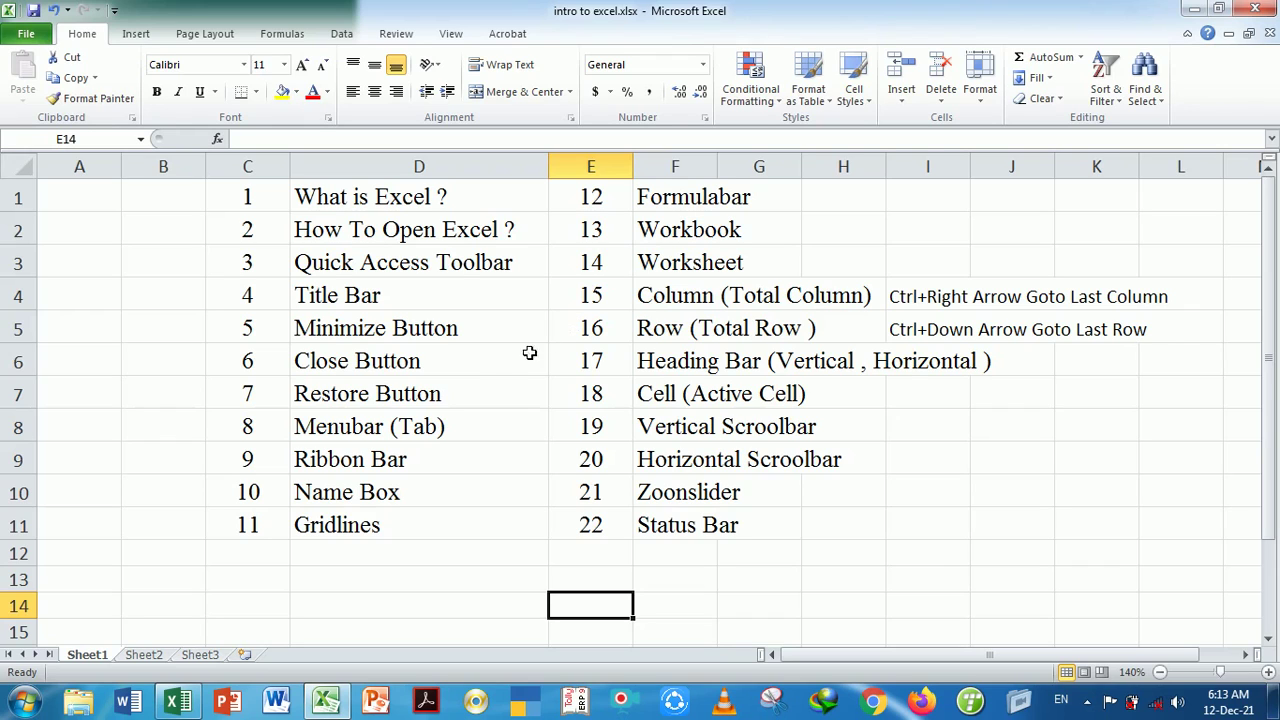
# Select the Restore Button, What is Excel ?, How To Open Excel ? and Minimize Button entries in the list
pyautogui.click(488, 390)
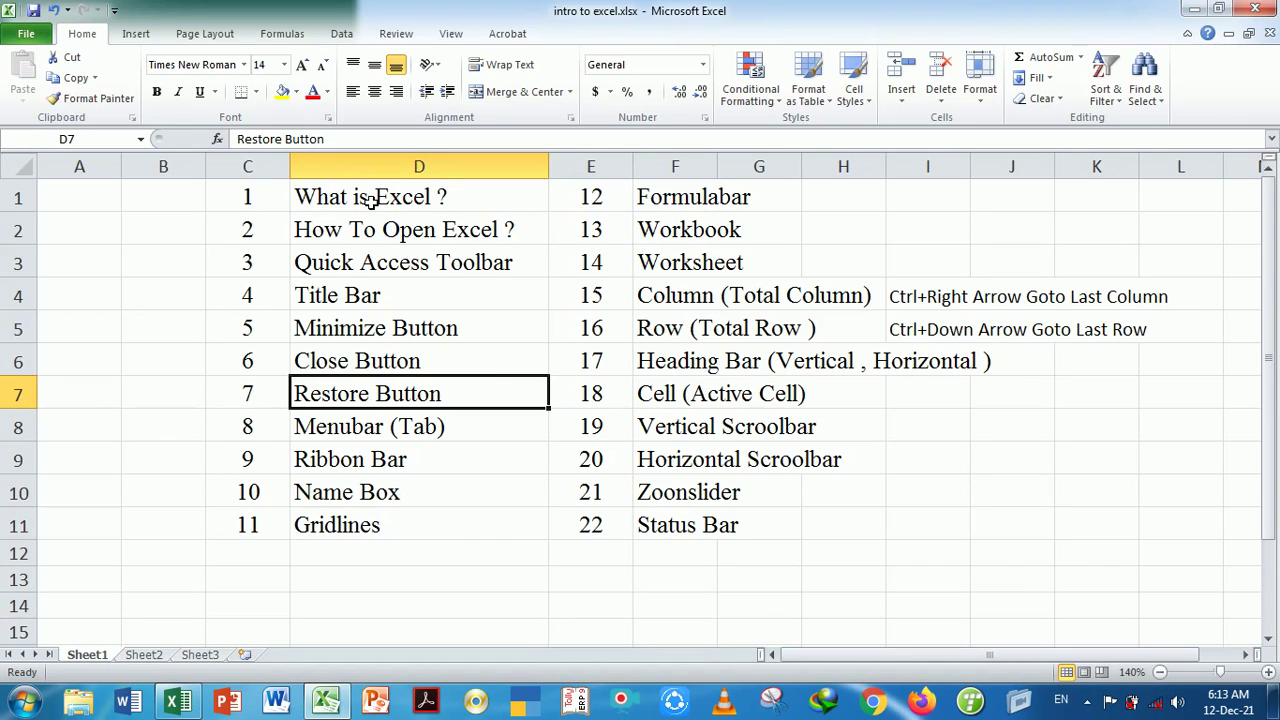
pyautogui.click(371, 200)
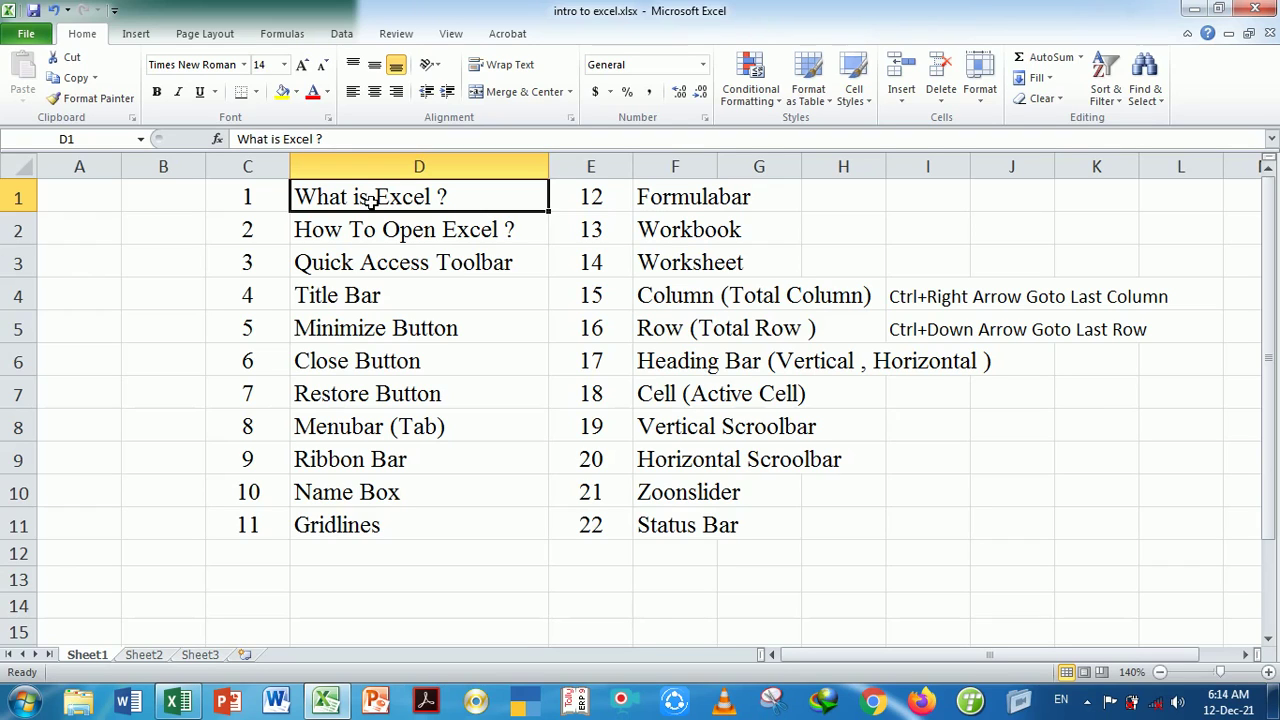
pyautogui.click(435, 231)
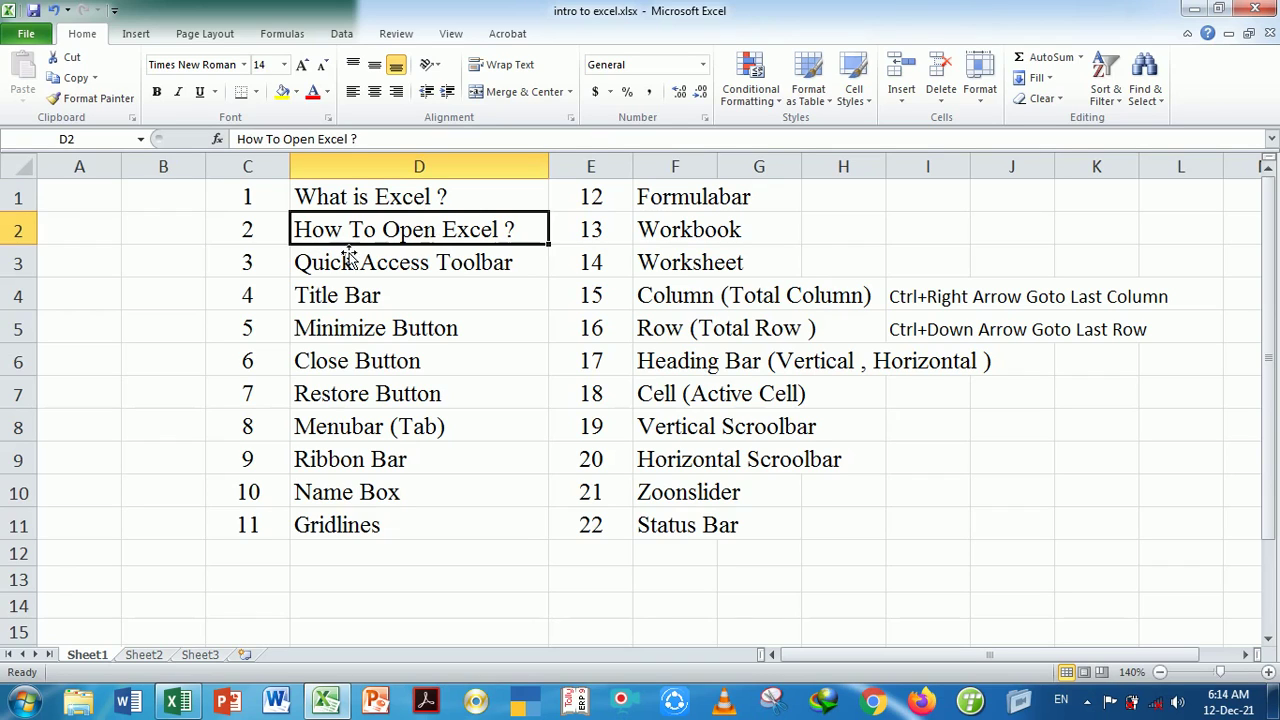
pyautogui.click(509, 334)
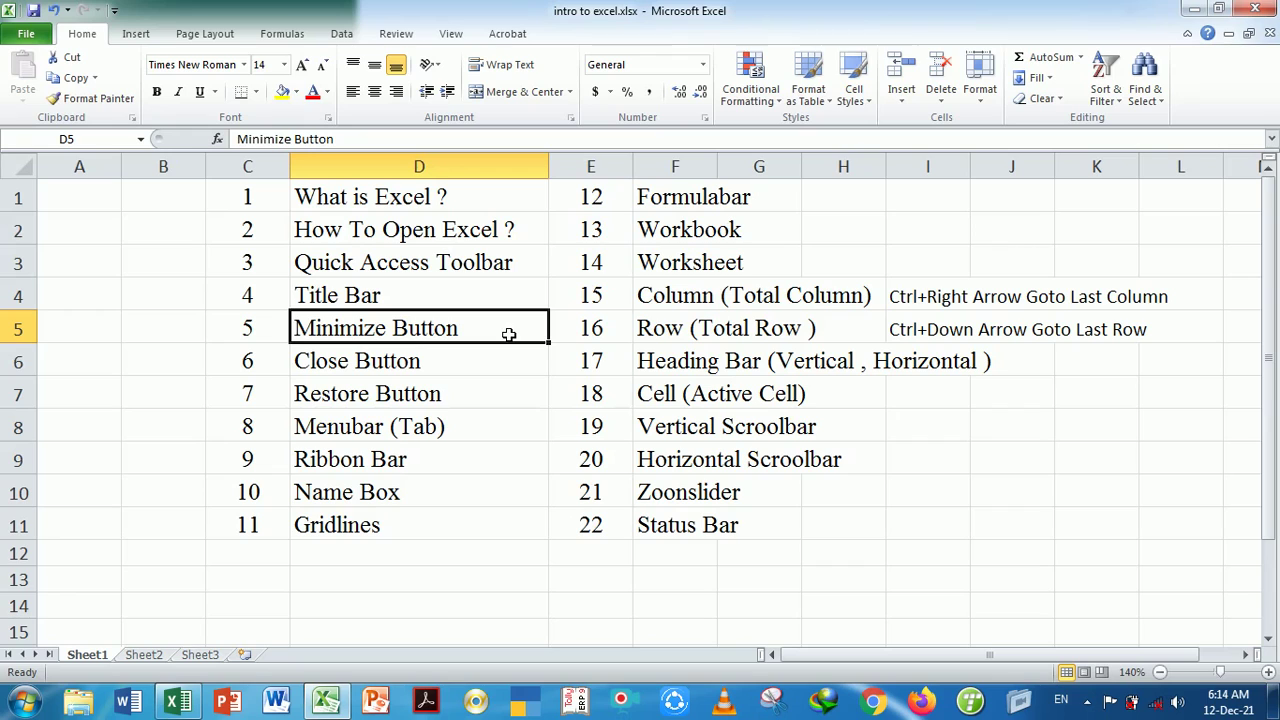
# Select cell E3 holding 14, then open the Windows Start menu
pyautogui.click(603, 616)
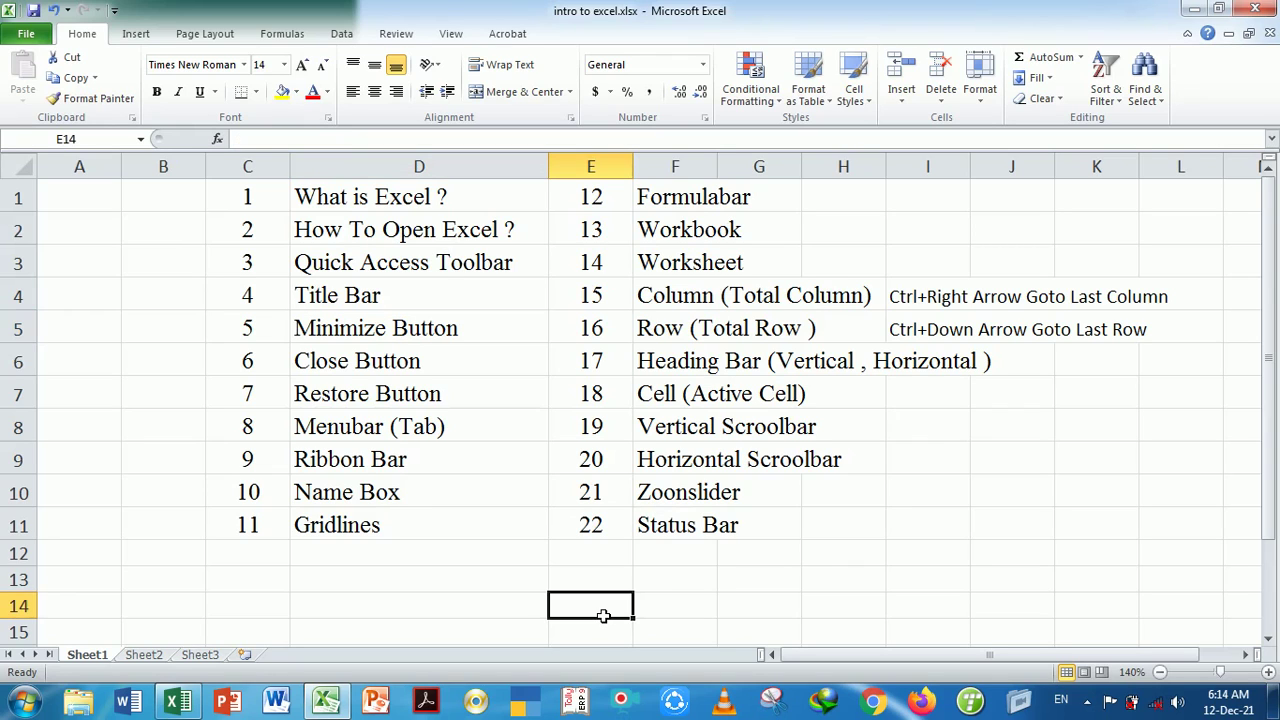
pyautogui.click(615, 285)
pyautogui.click(605, 261)
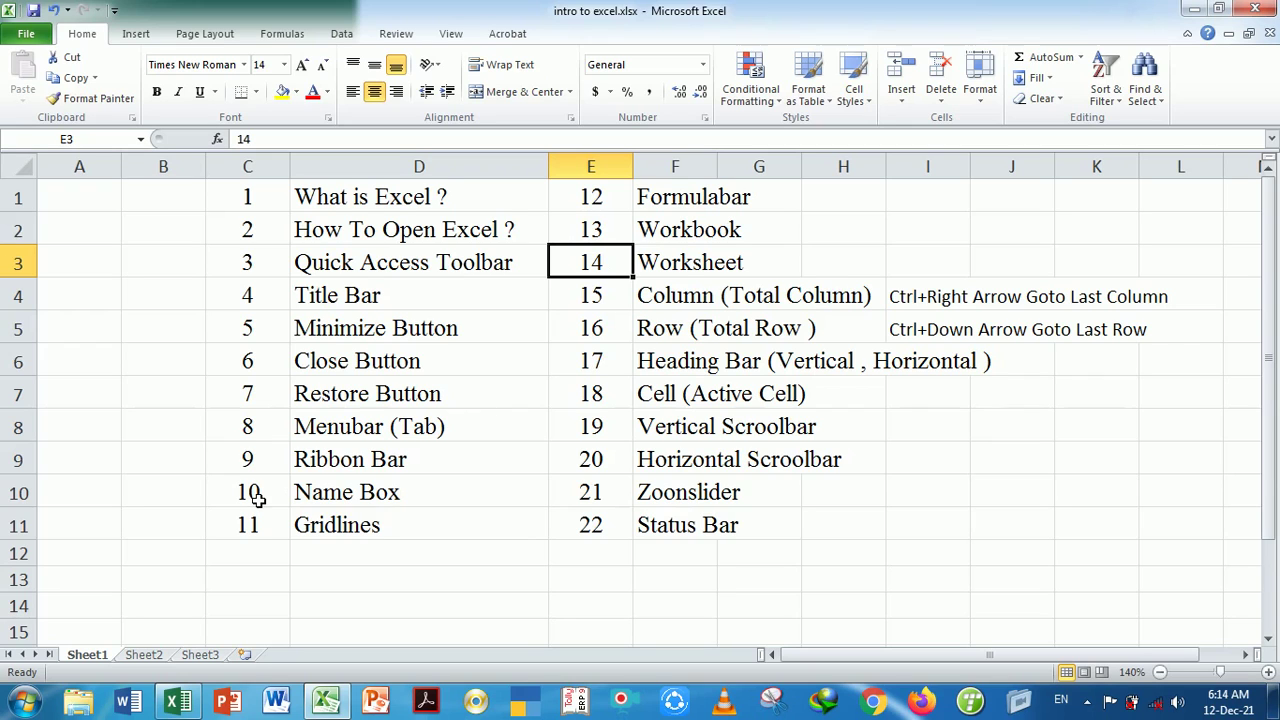
pyautogui.click(24, 708)
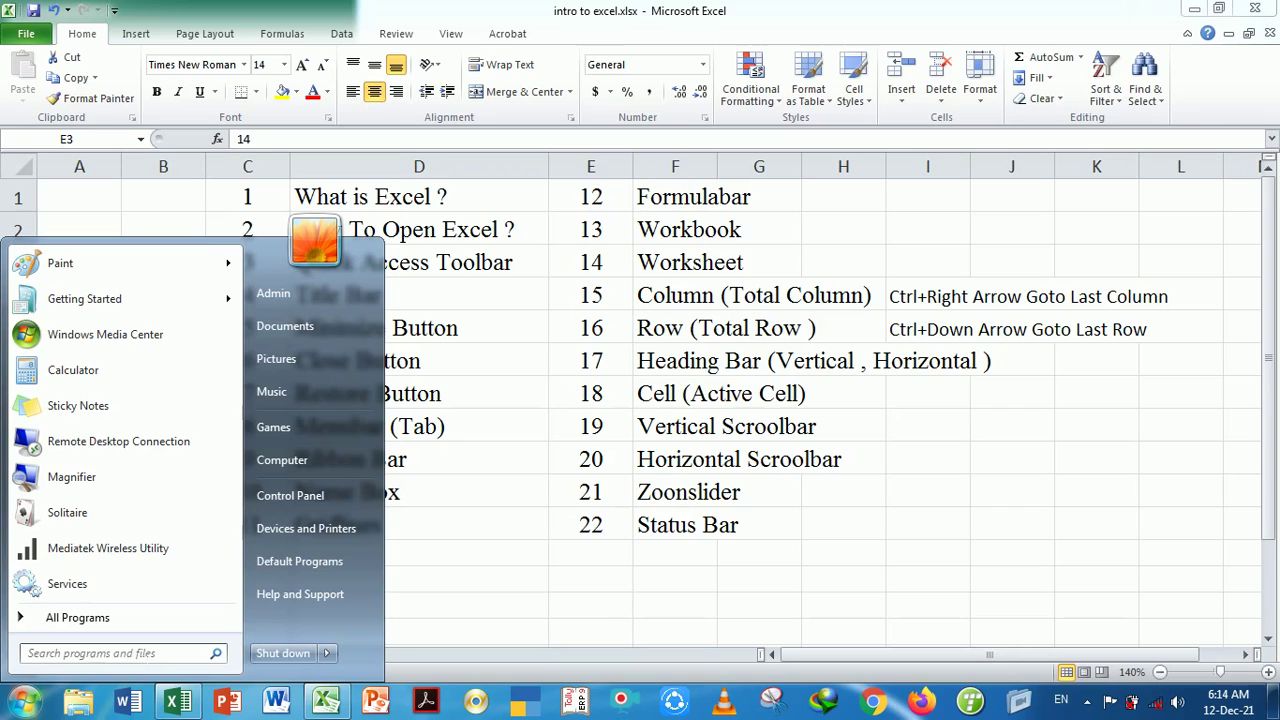
# Search 'excel' from the Start menu, launch Microsoft Excel 2010, and close the blank Book1
pyautogui.write('e')
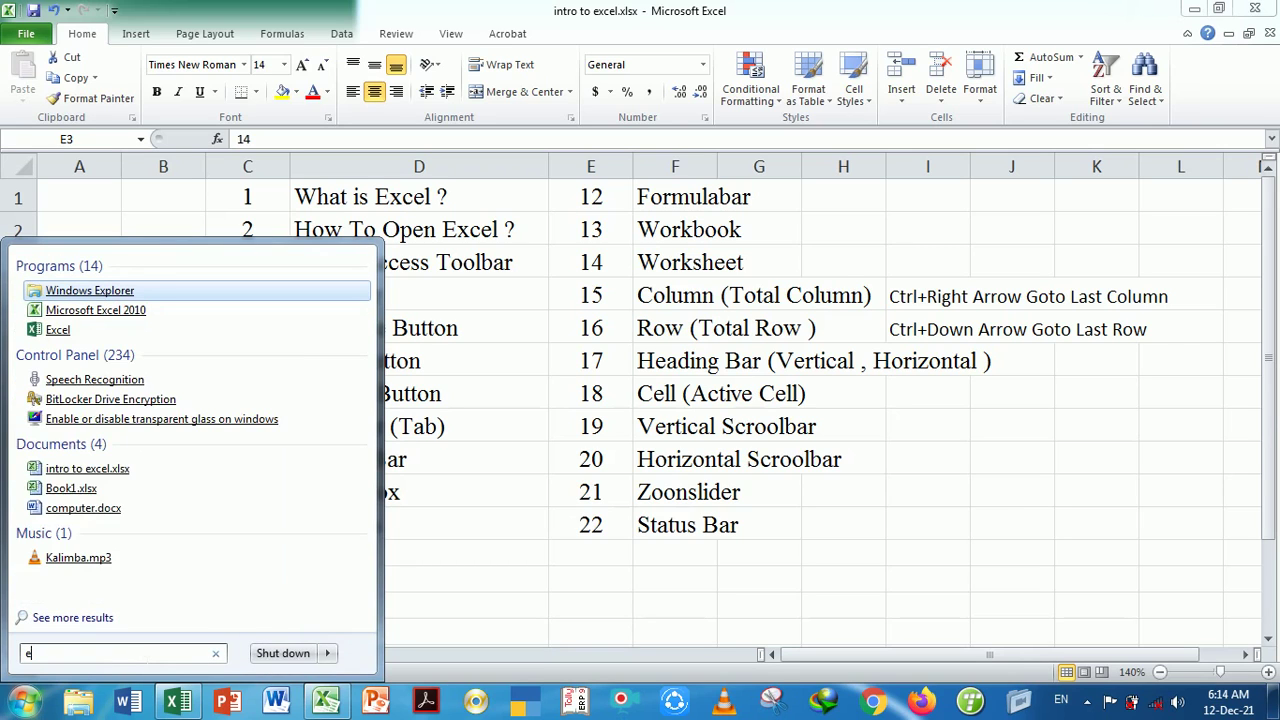
pyautogui.write('xcel')
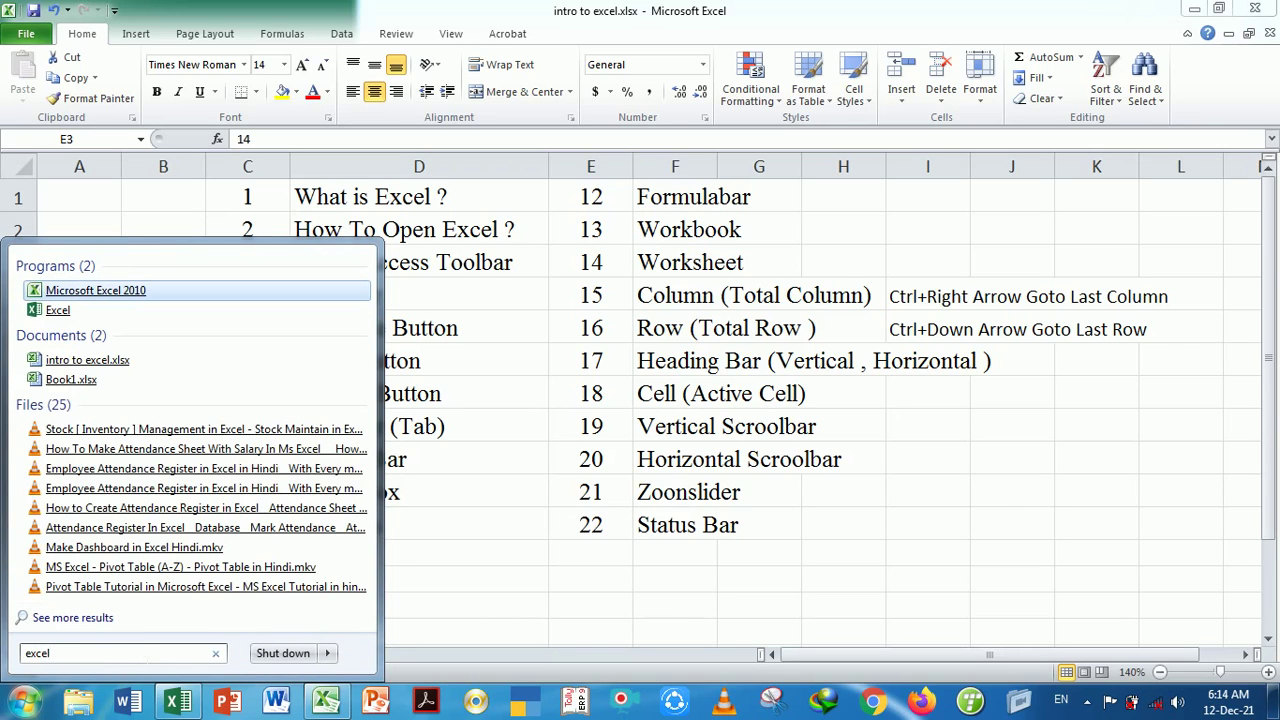
pyautogui.press('Up')
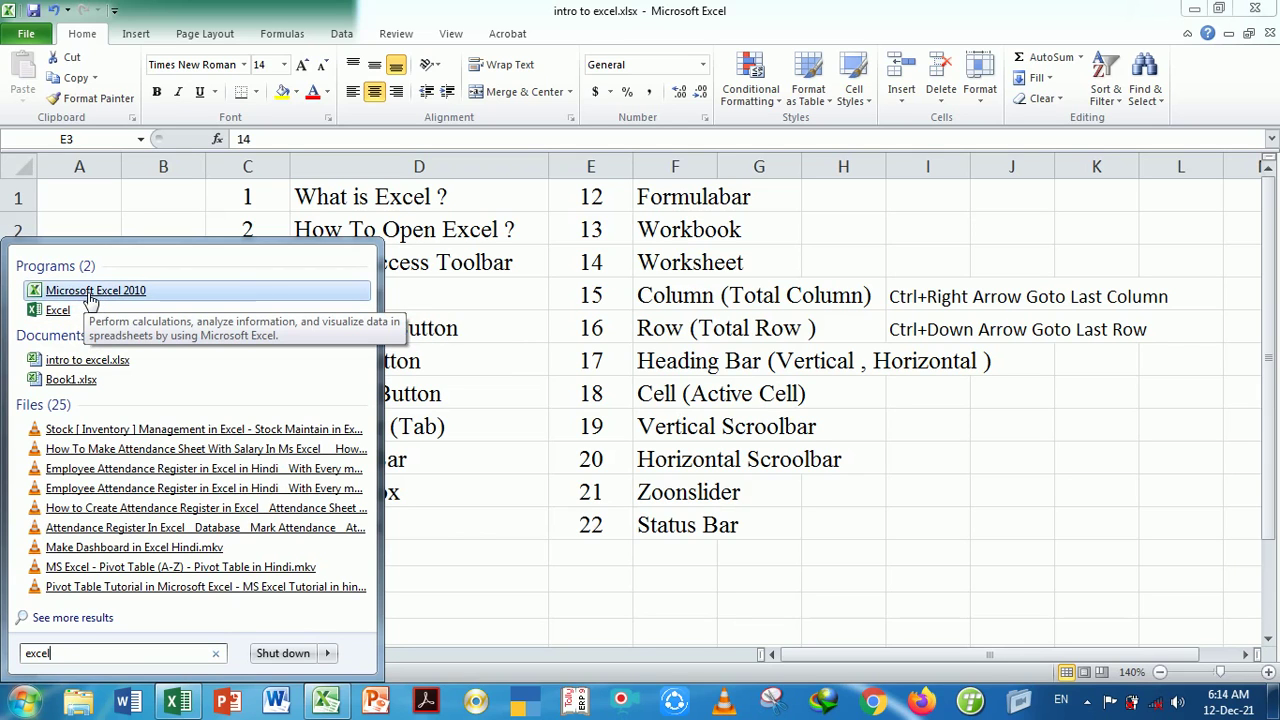
pyautogui.click(100, 291)
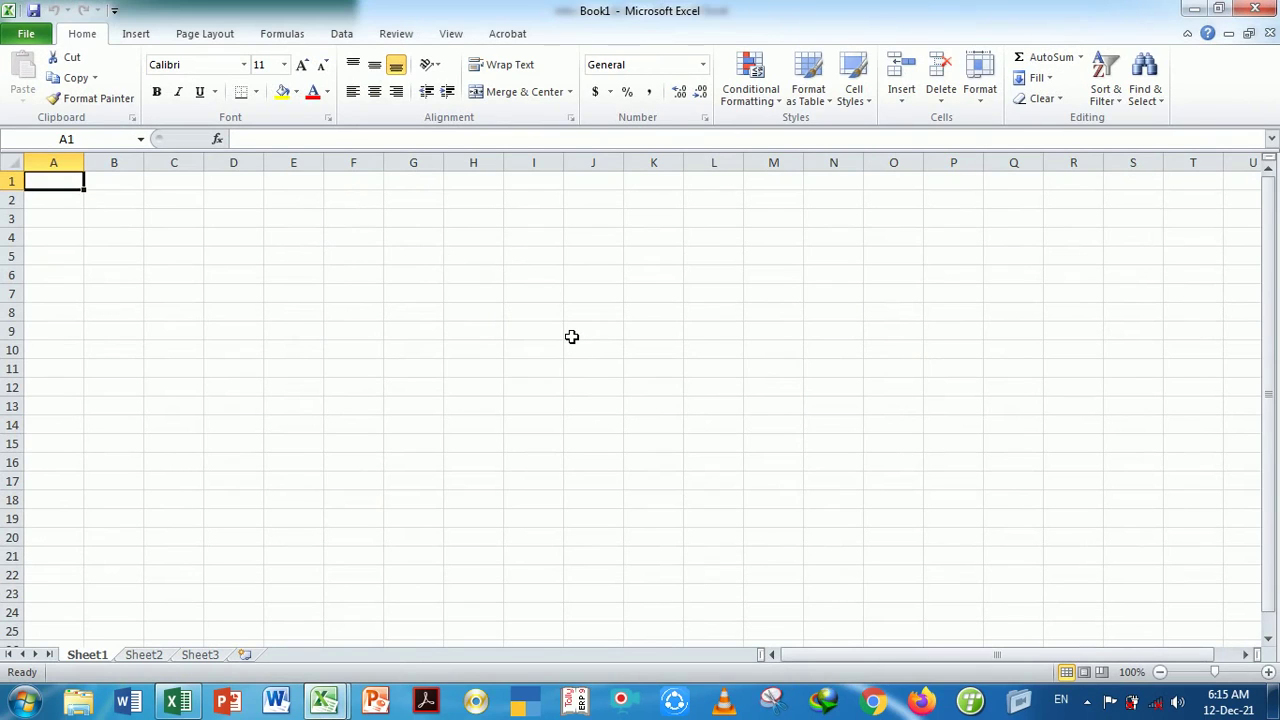
pyautogui.click(1266, 9)
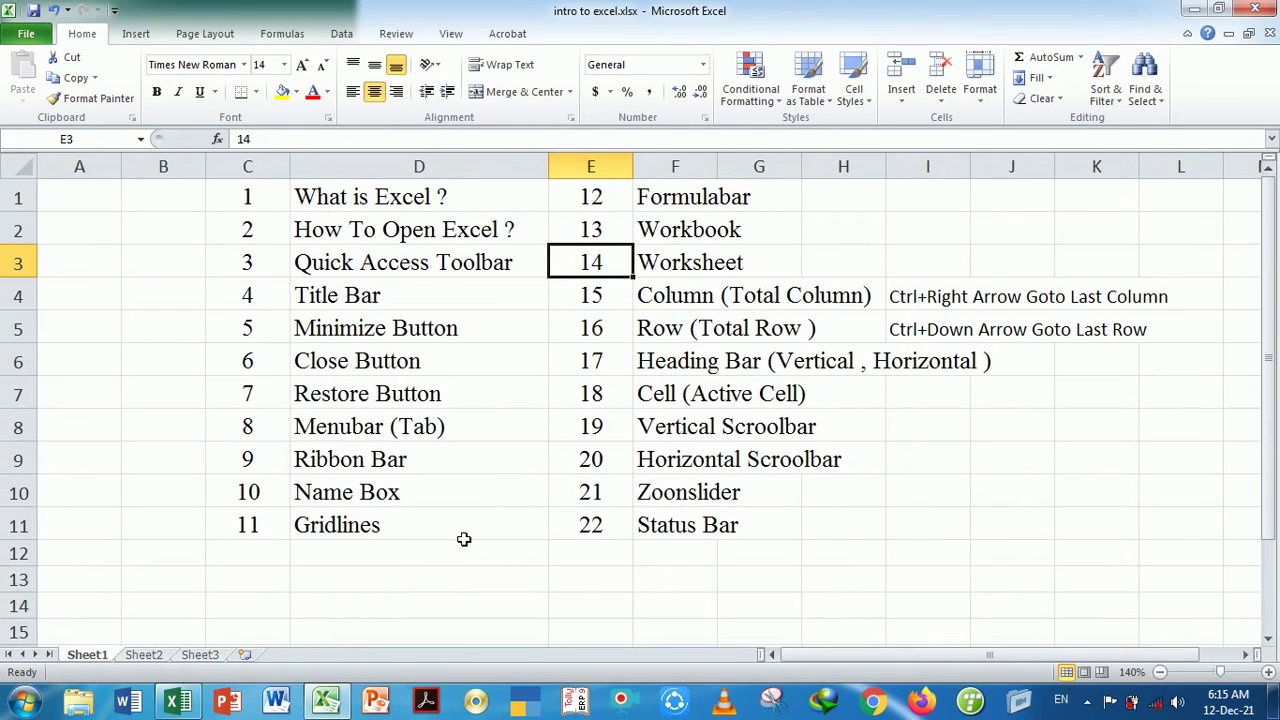
# Enter the note 'window+R=run dialog box' in cell D13
pyautogui.click(465, 580)
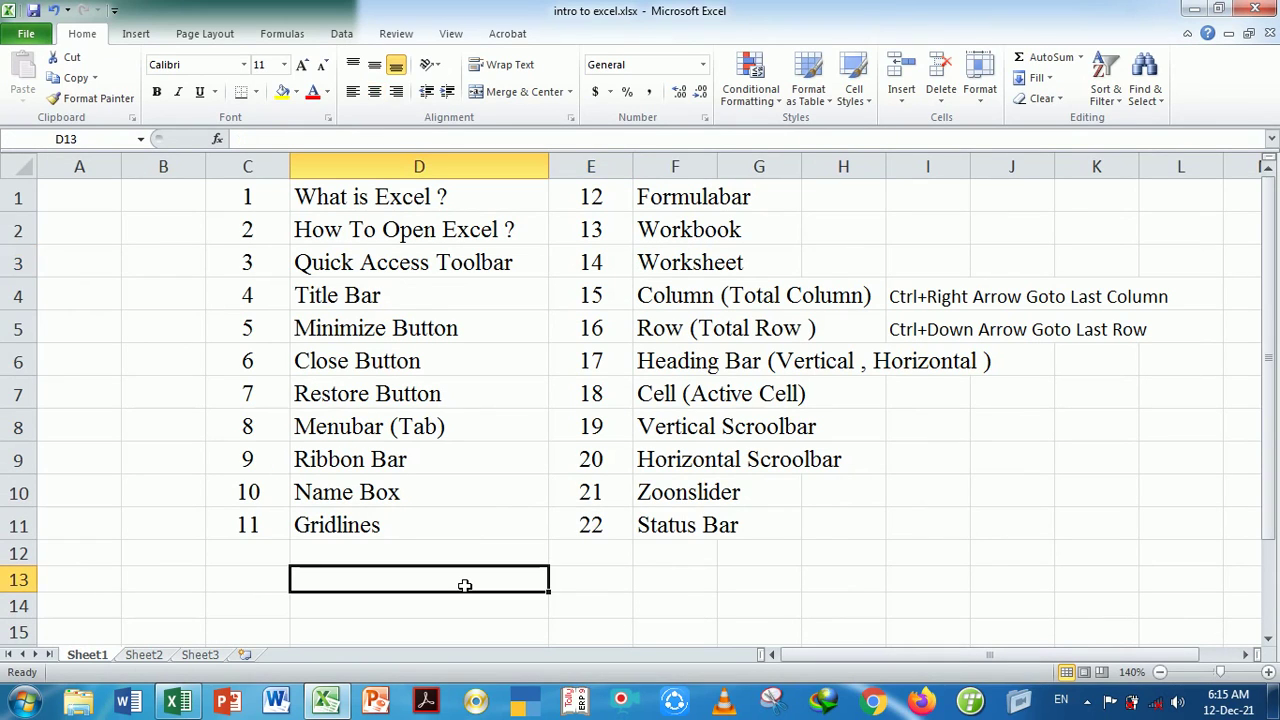
pyautogui.write('window')
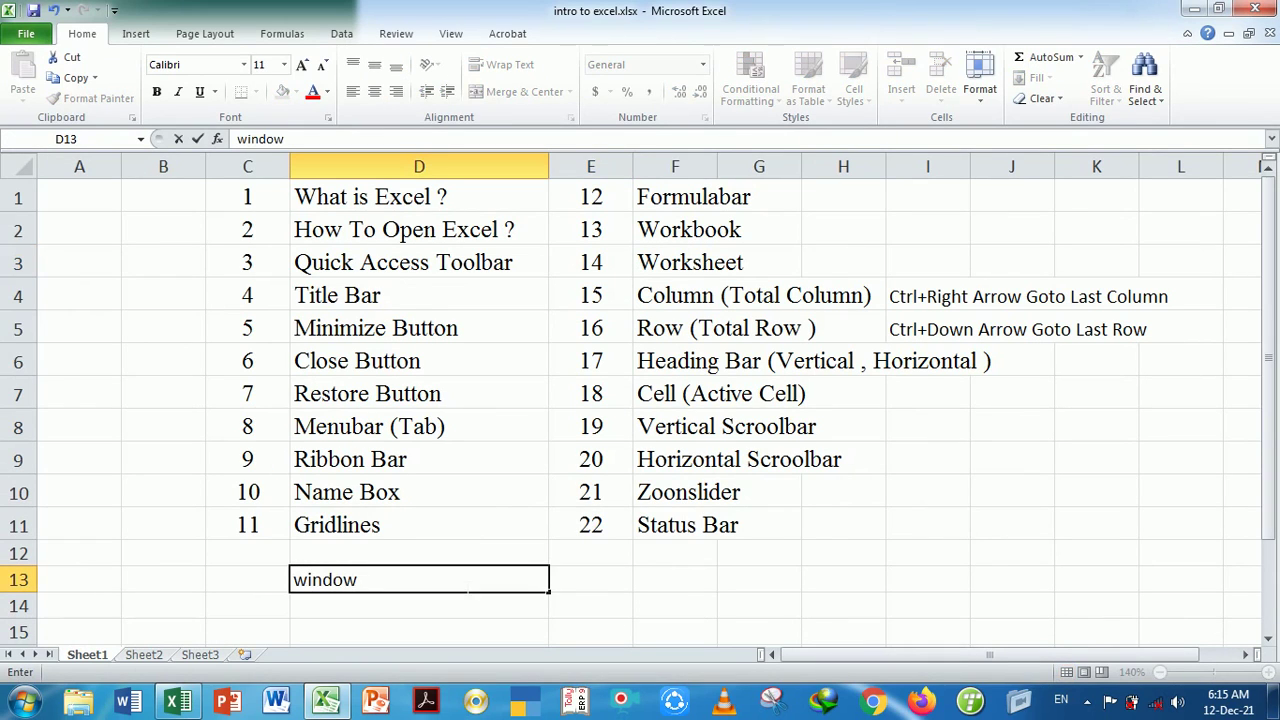
pyautogui.write('+R')
pyautogui.write('=')
pyautogui.write('ru')
pyautogui.write('n dialog ')
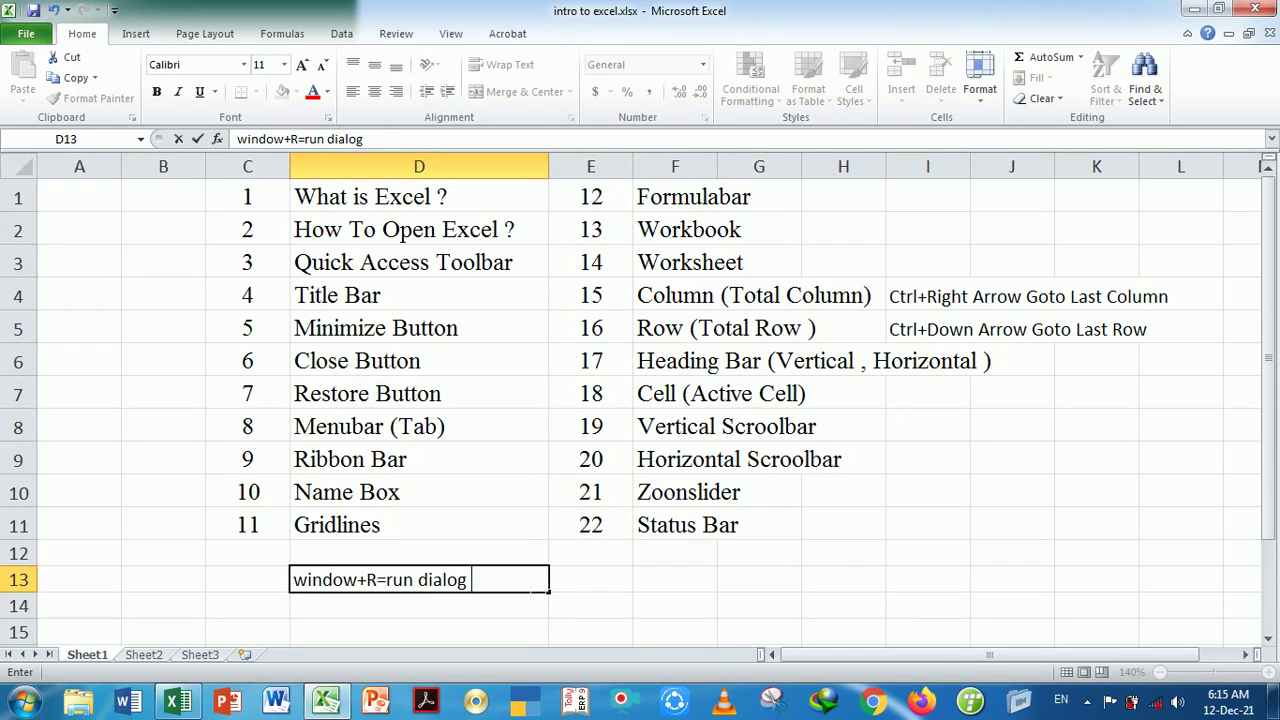
pyautogui.write('box')
pyautogui.press('Return')
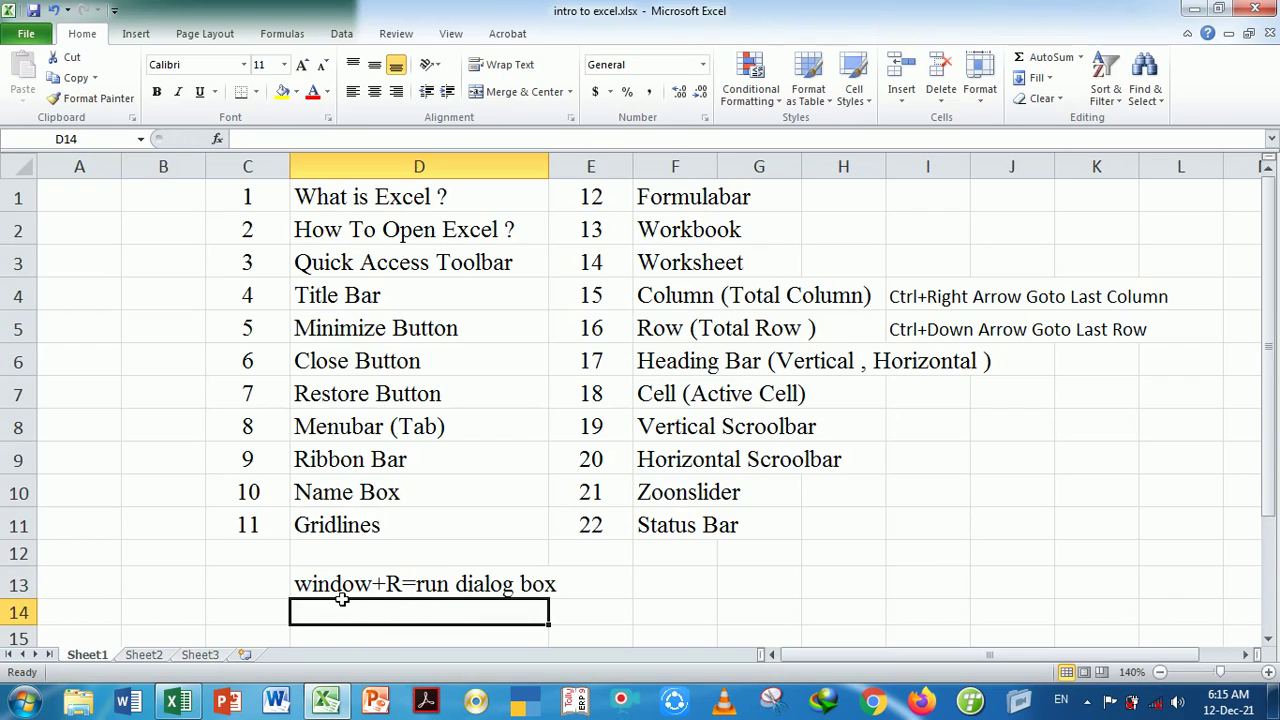
# Launch Excel via the Run dialog (Win+R, 'excel'), then close the blank Book1
pyautogui.press('super+r')
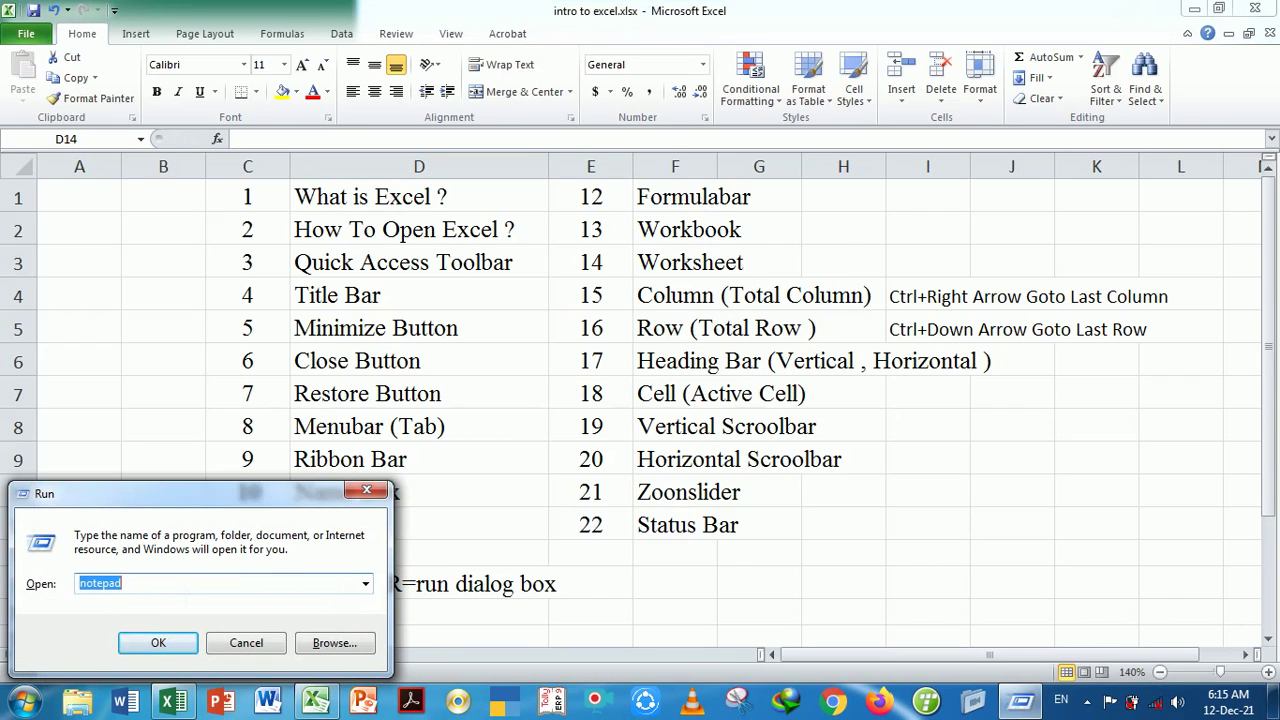
pyautogui.press('BackSpace')
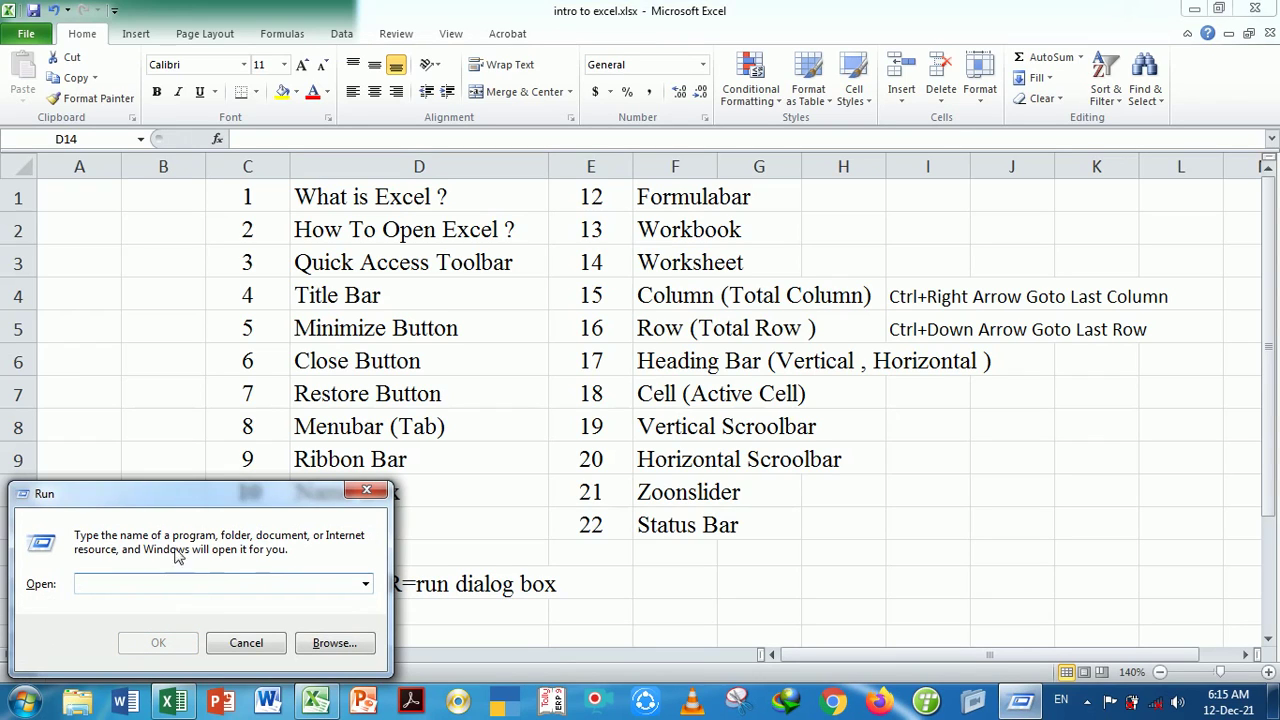
pyautogui.write('e')
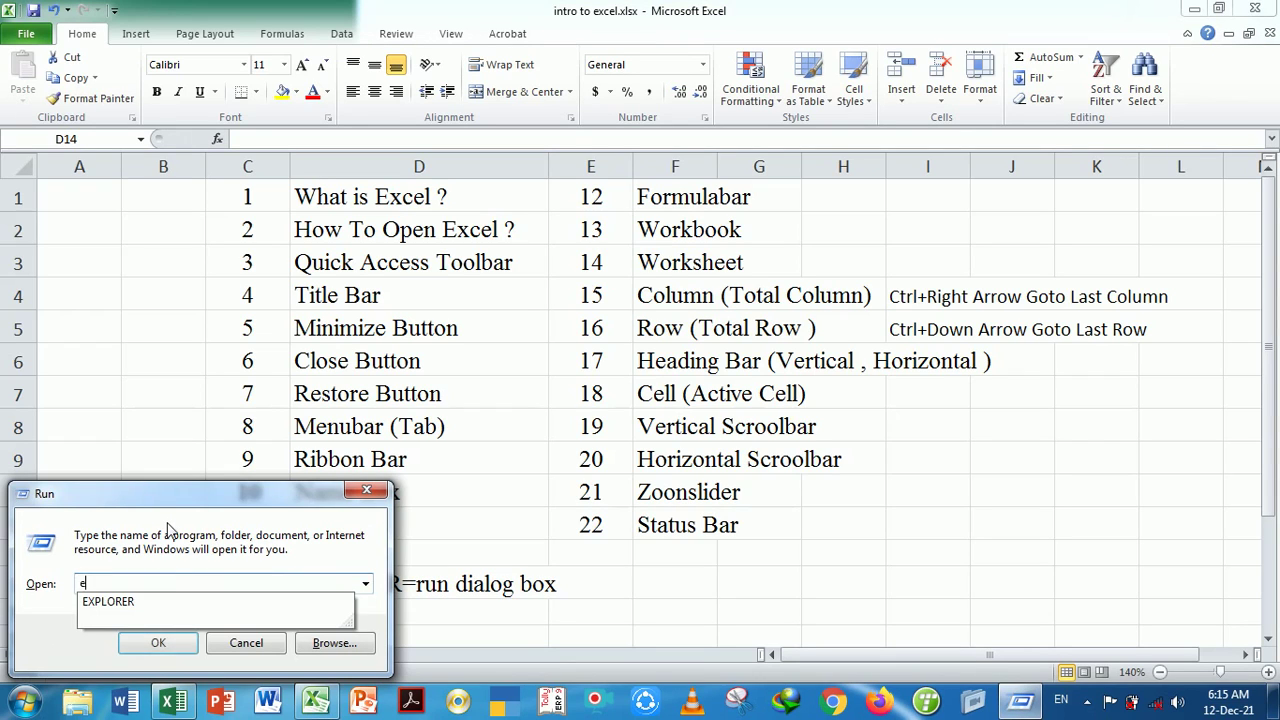
pyautogui.write('xcel')
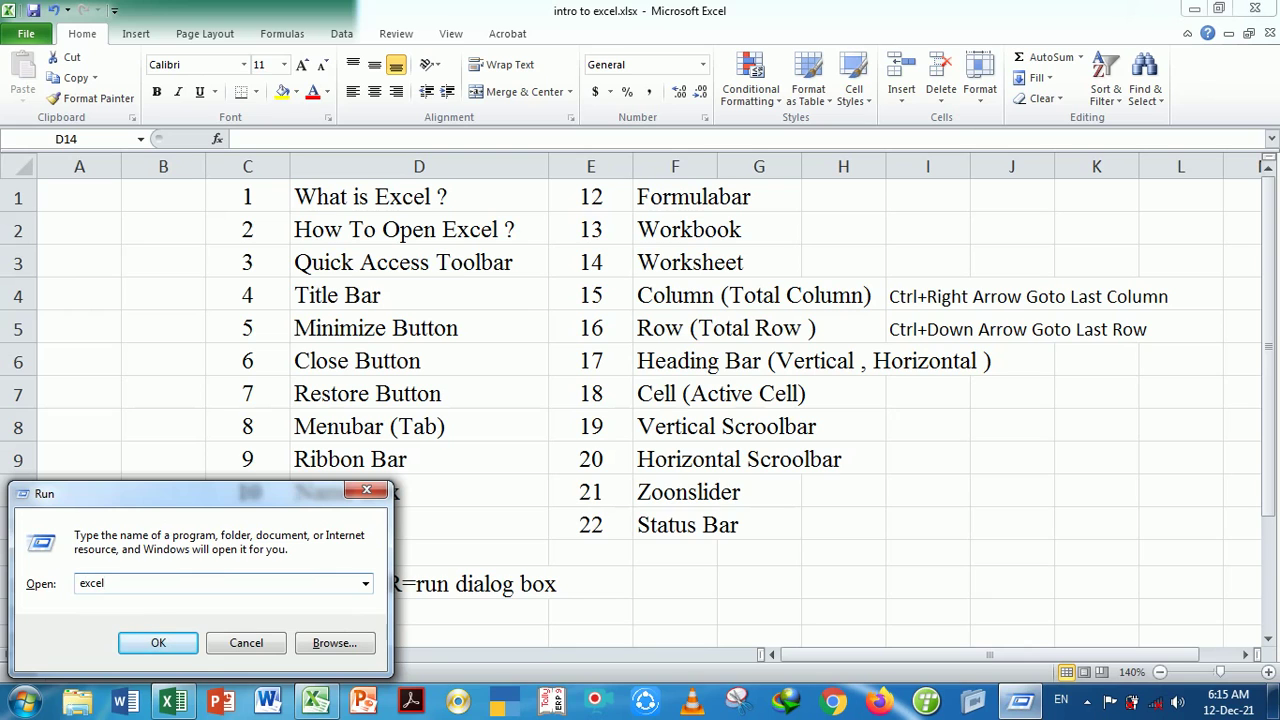
pyautogui.press('Return')
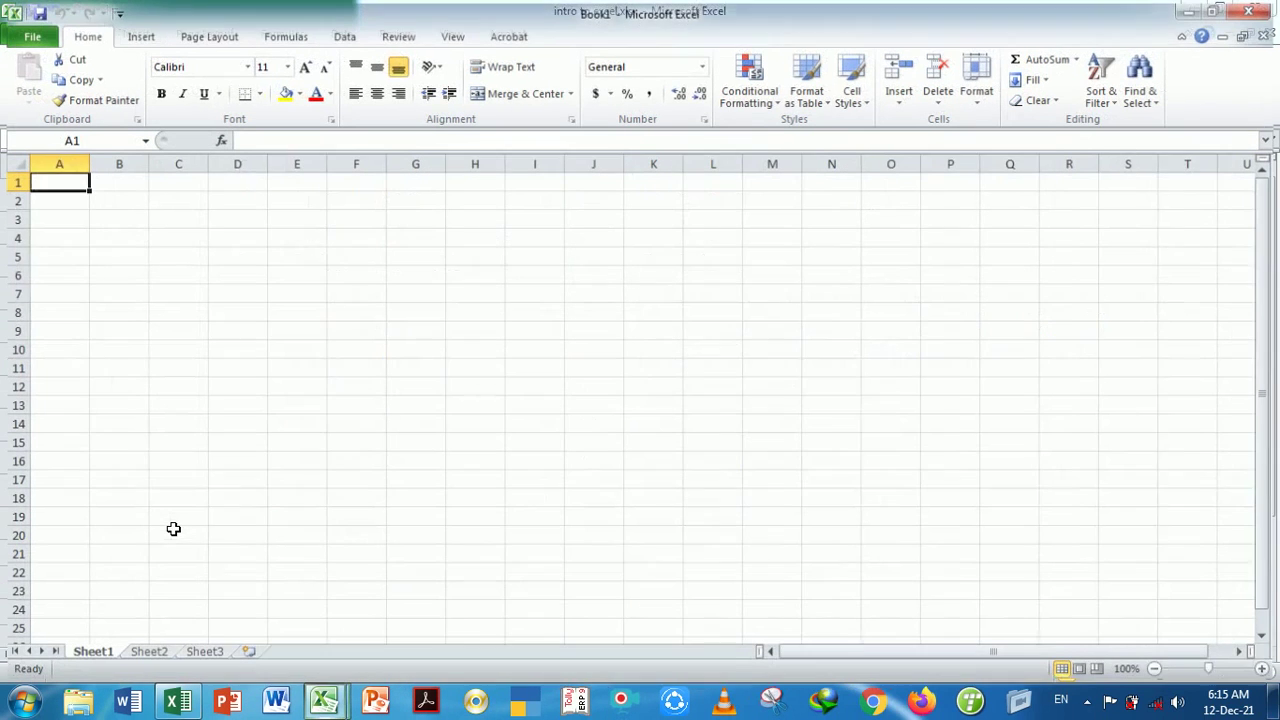
pyautogui.click(697, 313)
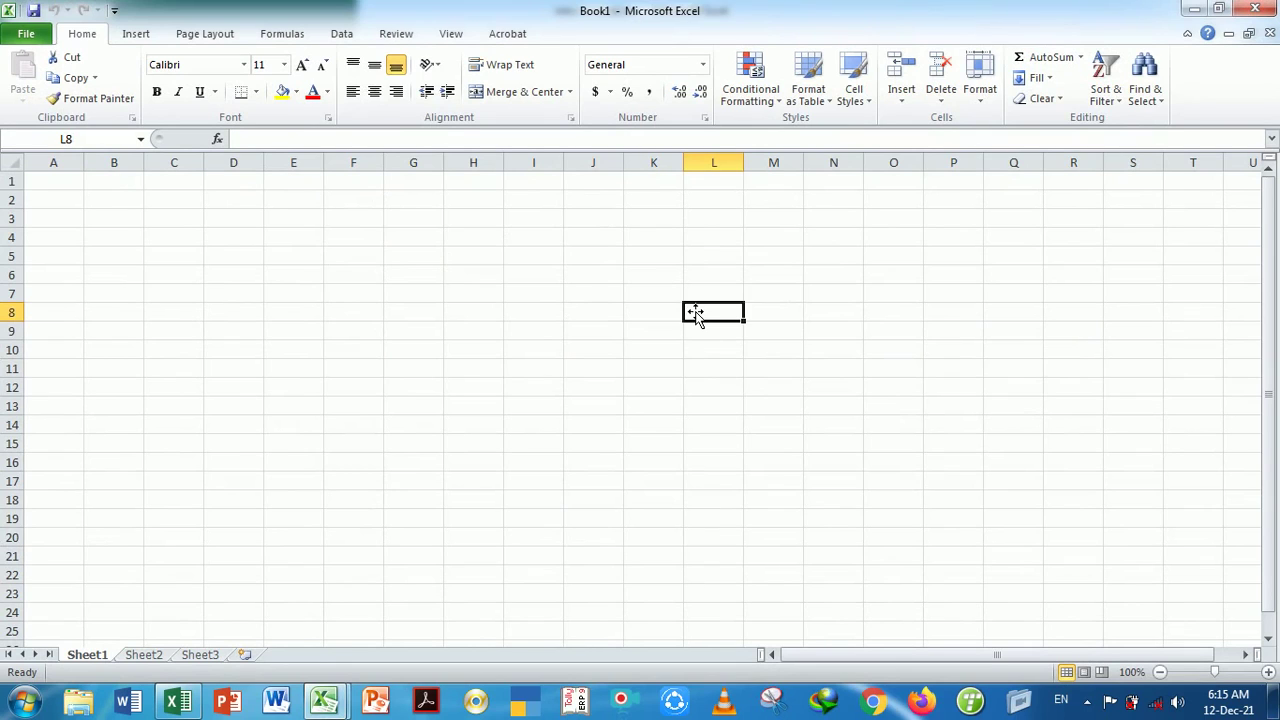
pyautogui.click(1257, 10)
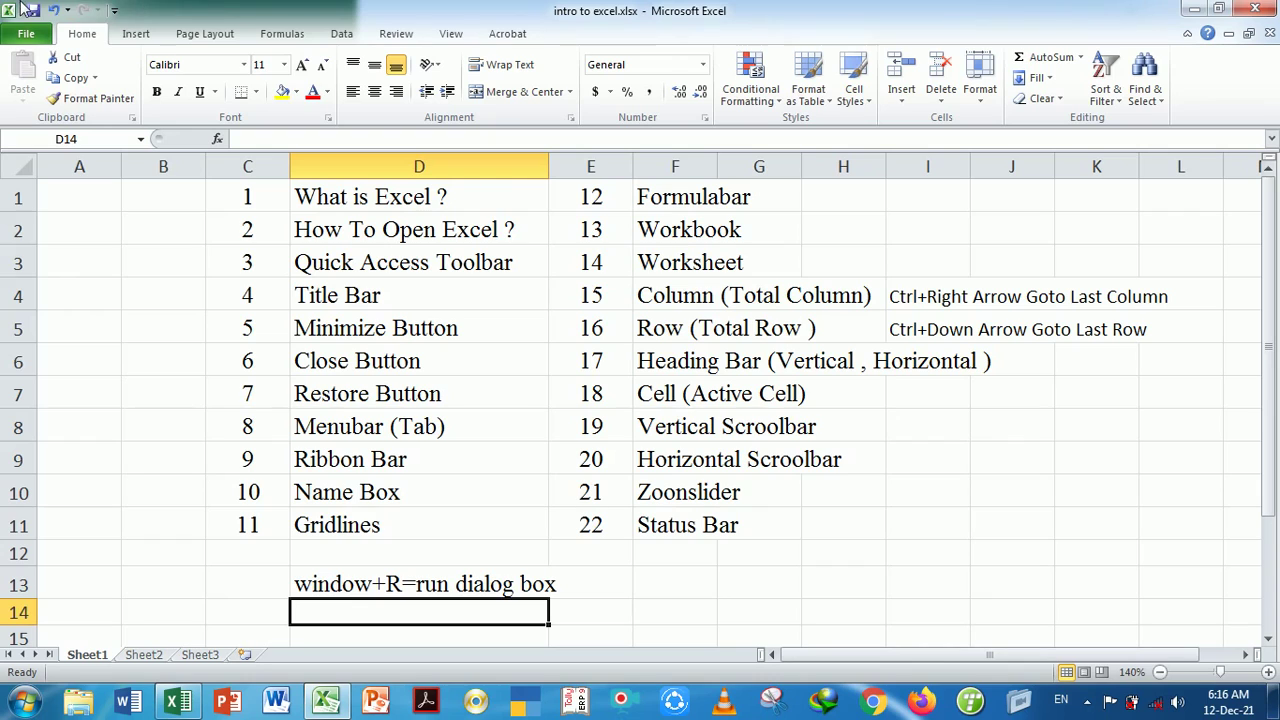
# Add New and Open to the Quick Access Toolbar and save the workbook
pyautogui.click(115, 12)
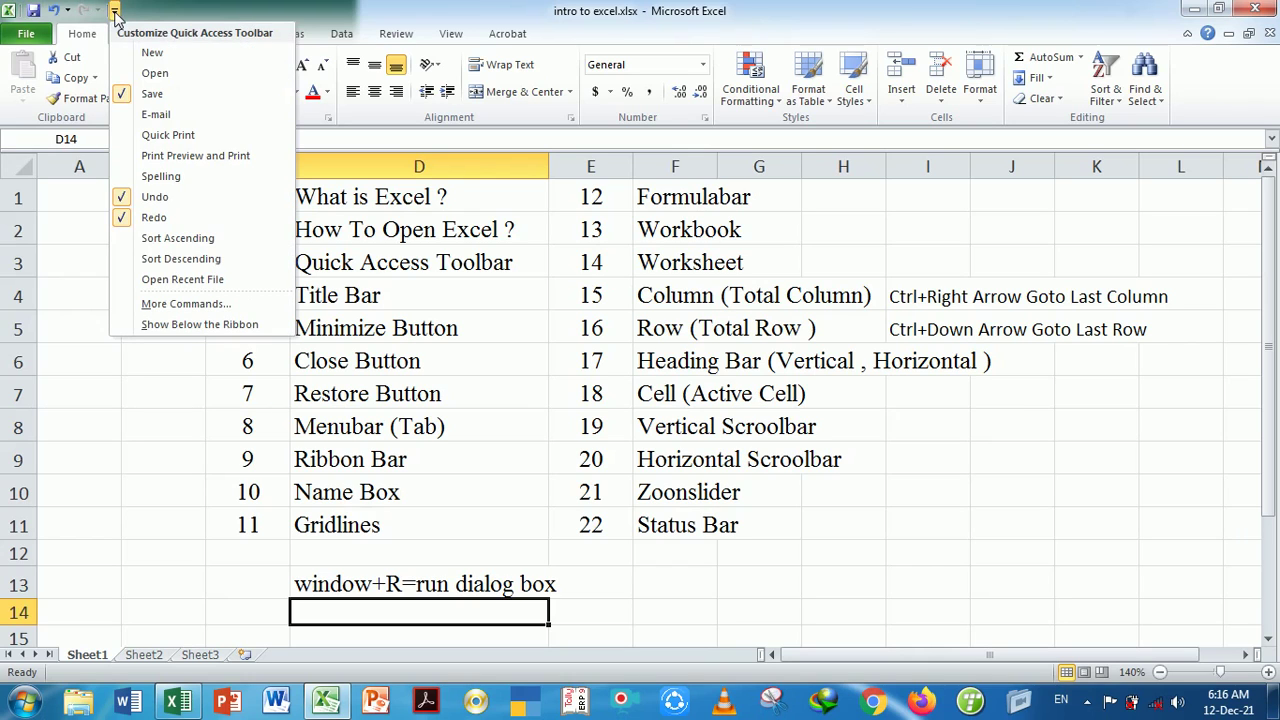
pyautogui.click(150, 52)
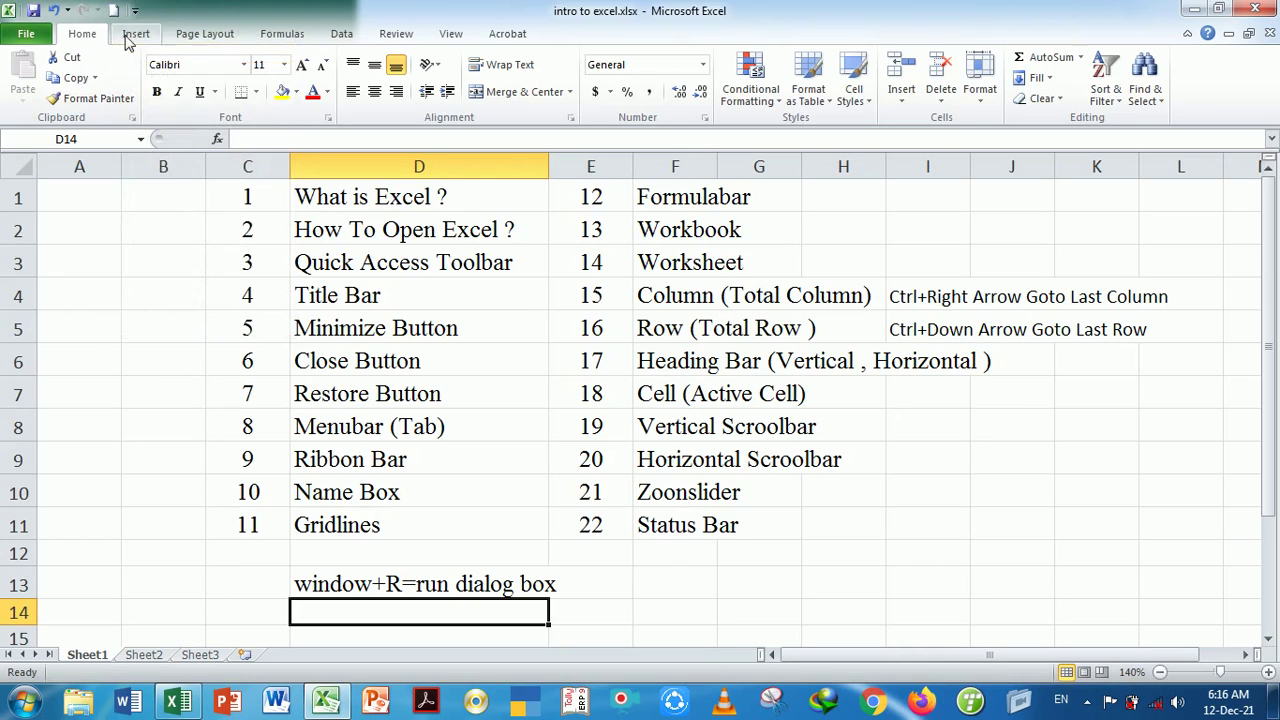
pyautogui.click(135, 12)
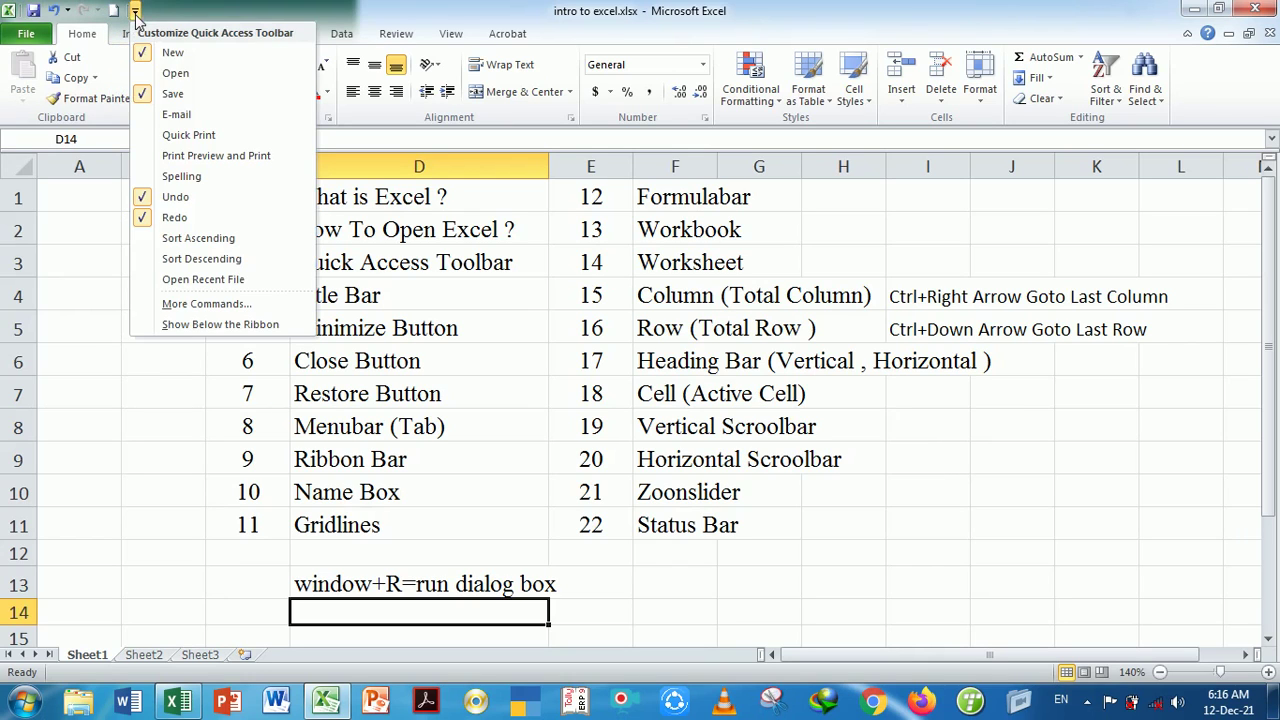
pyautogui.click(168, 73)
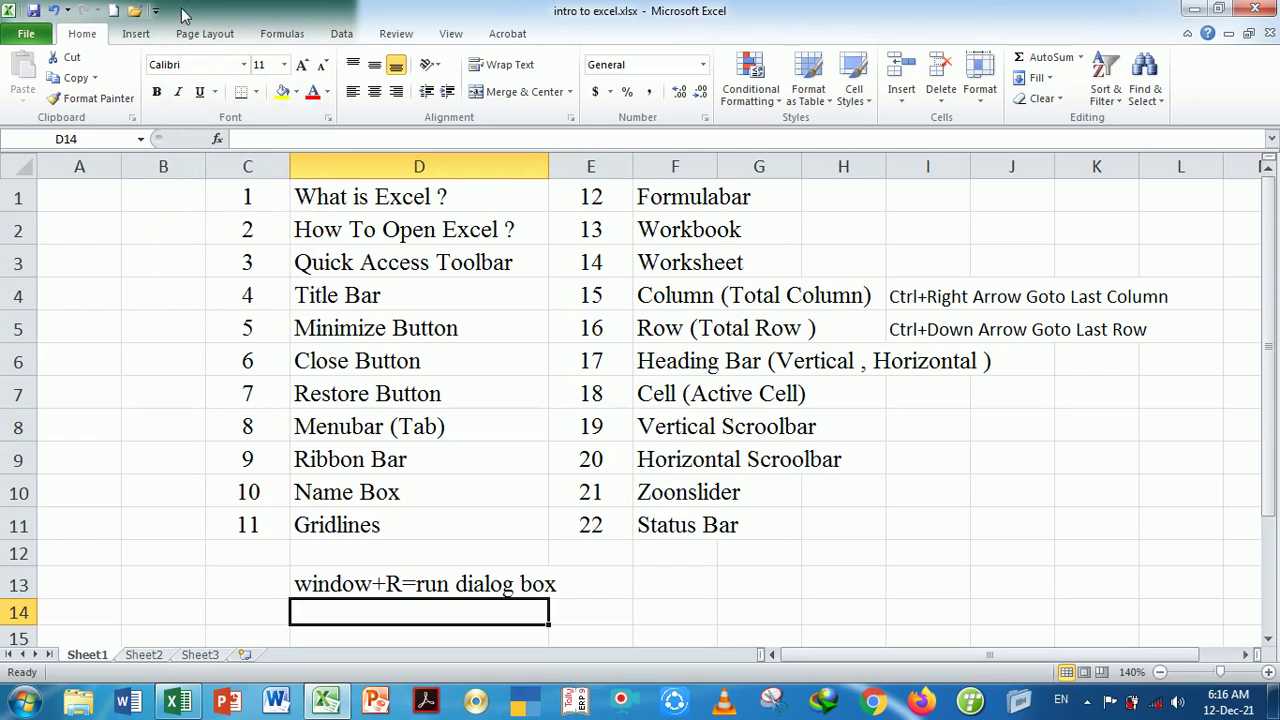
pyautogui.click(36, 12)
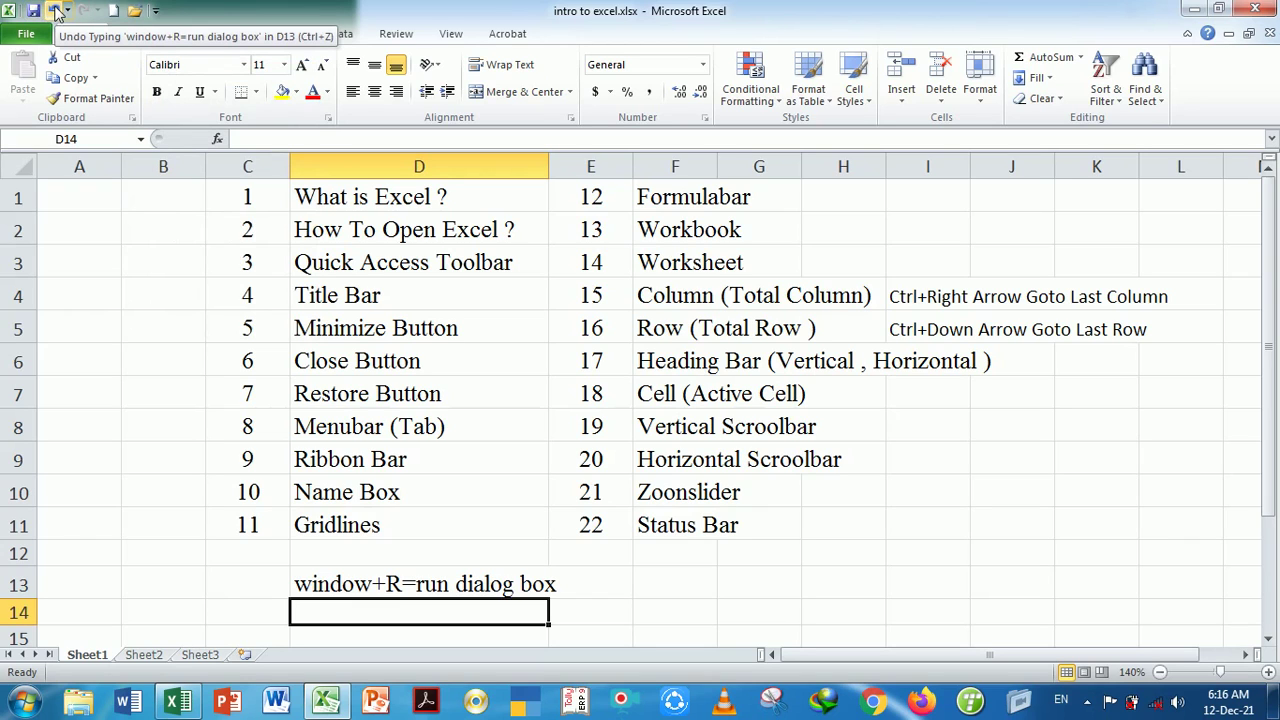
# Undo and redo the D13 note, then create a blank Book2 and close it
pyautogui.click(54, 11)
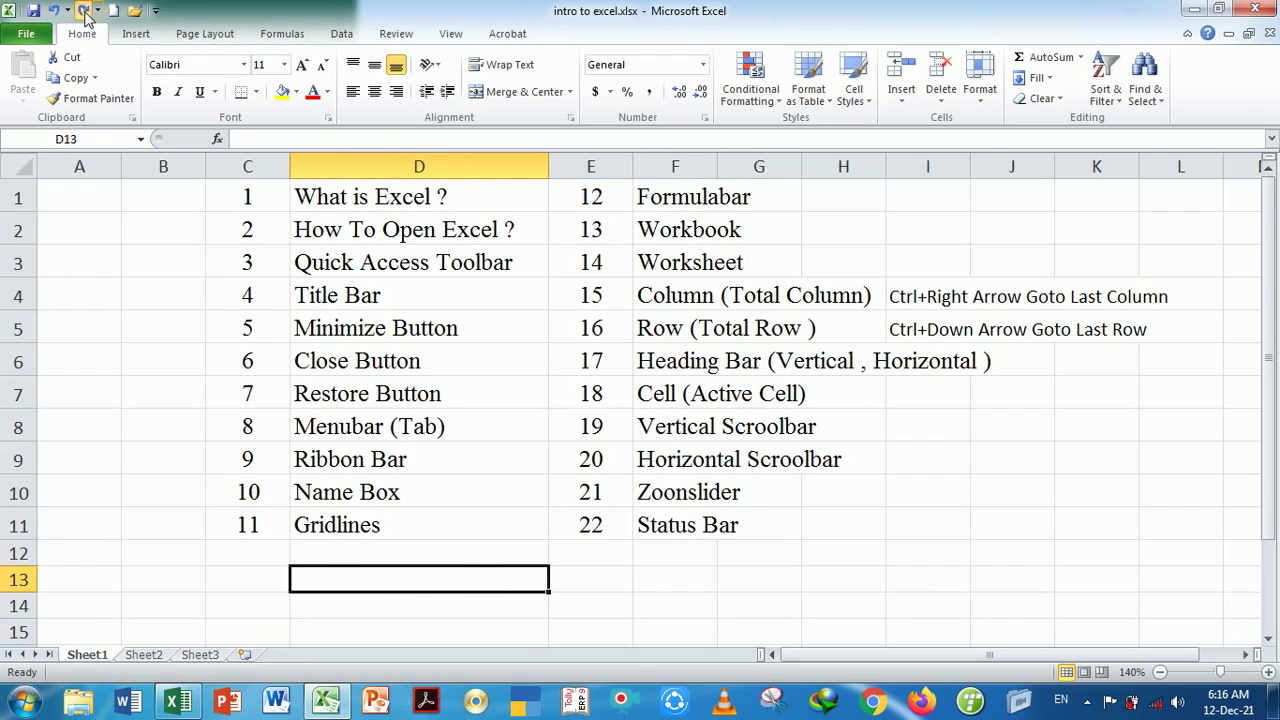
pyautogui.click(84, 11)
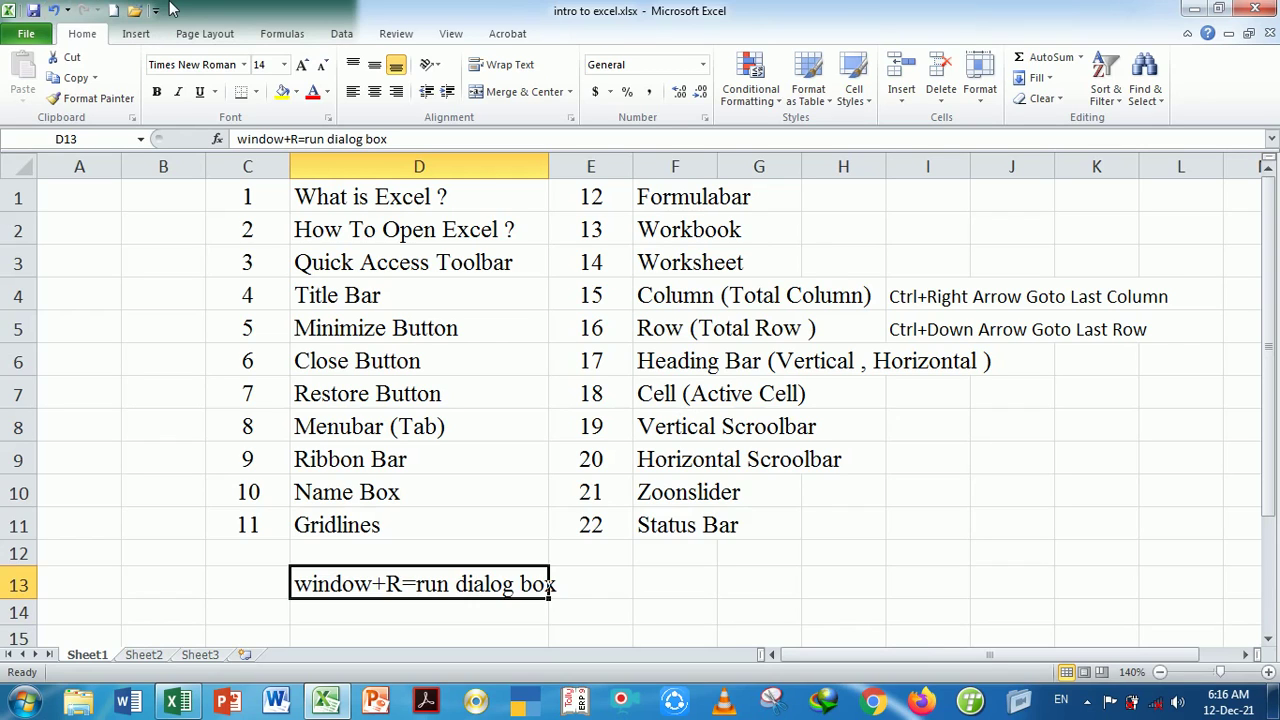
pyautogui.click(115, 12)
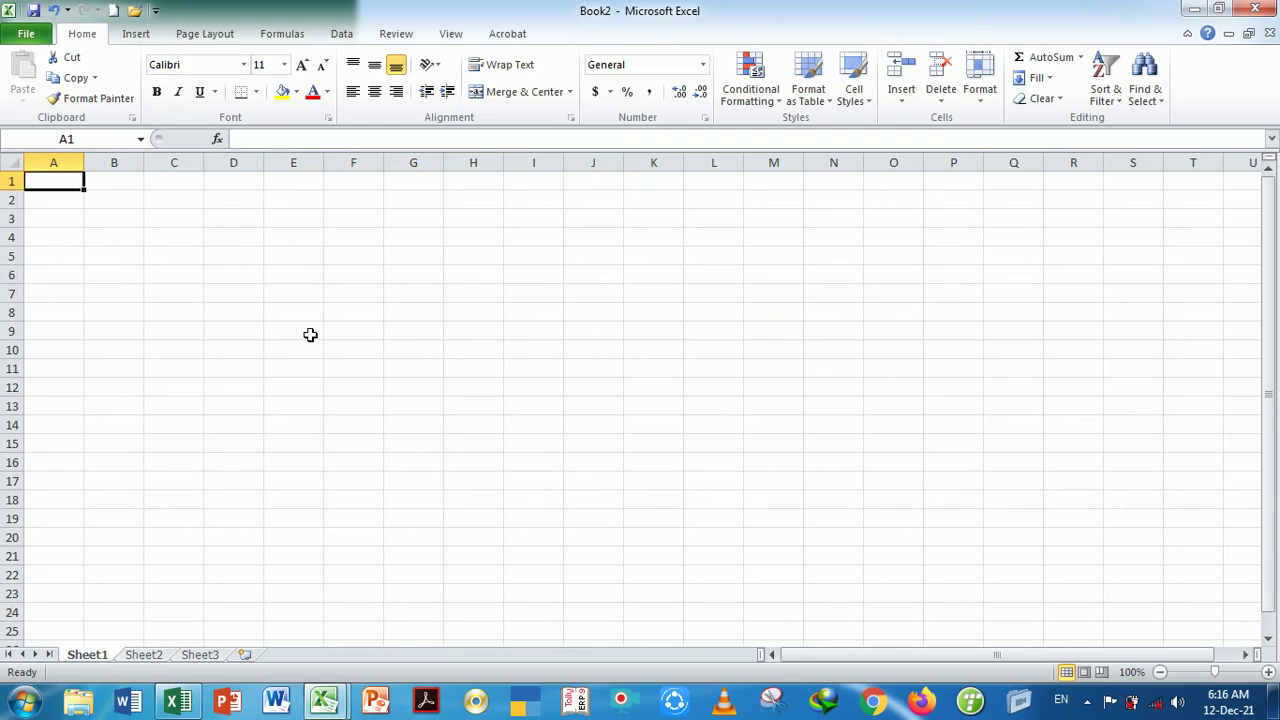
pyautogui.click(1258, 10)
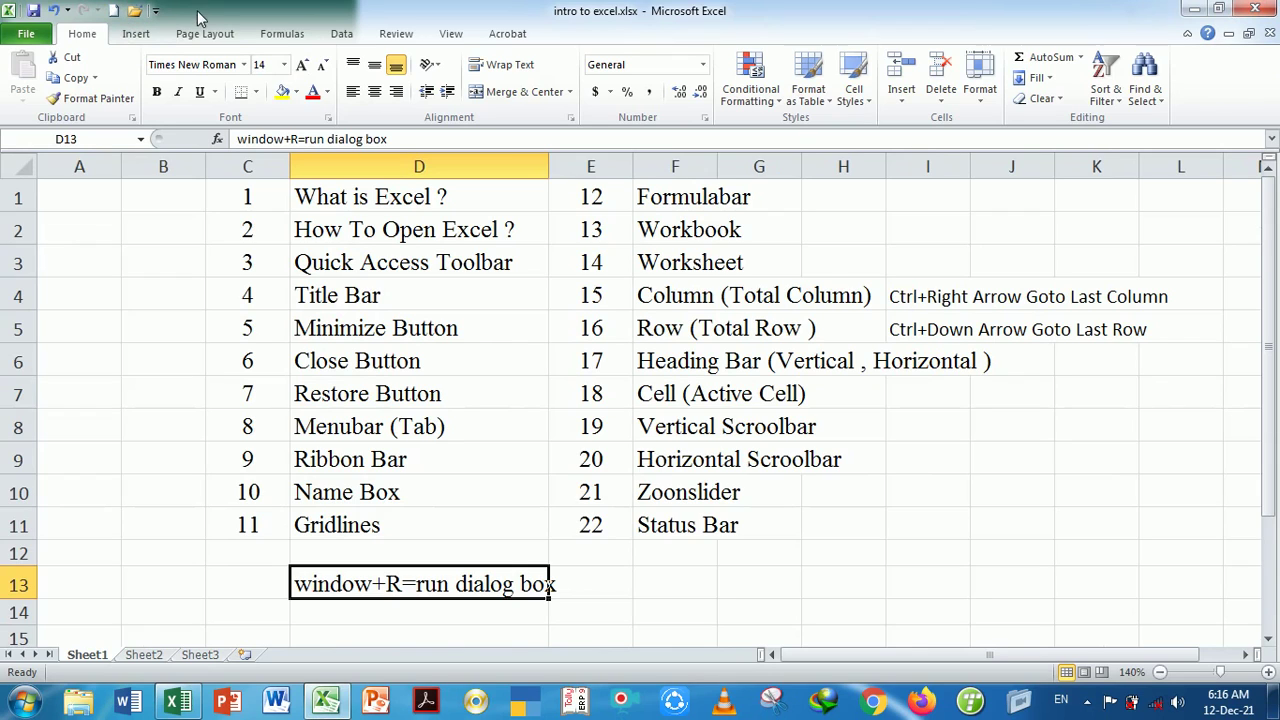
pyautogui.click(137, 10)
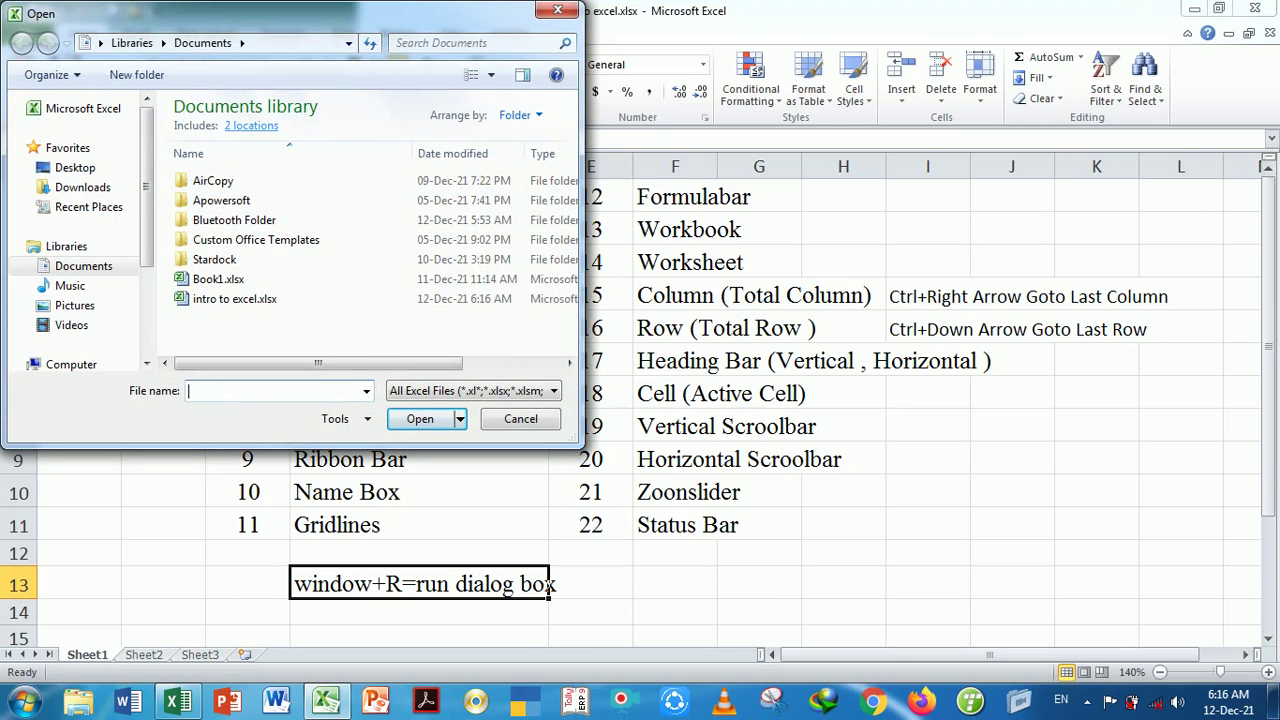
pyautogui.moveTo(232, 9); pyautogui.dragTo(343, 38)
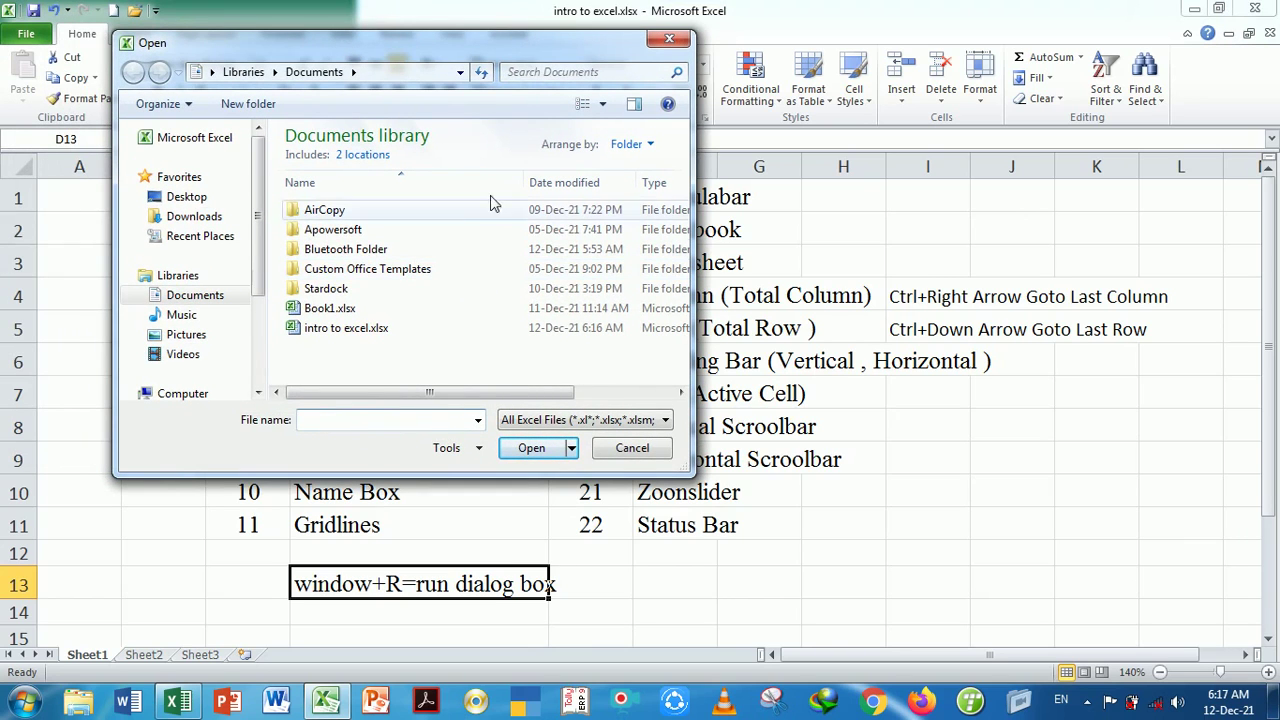
pyautogui.click(668, 41)
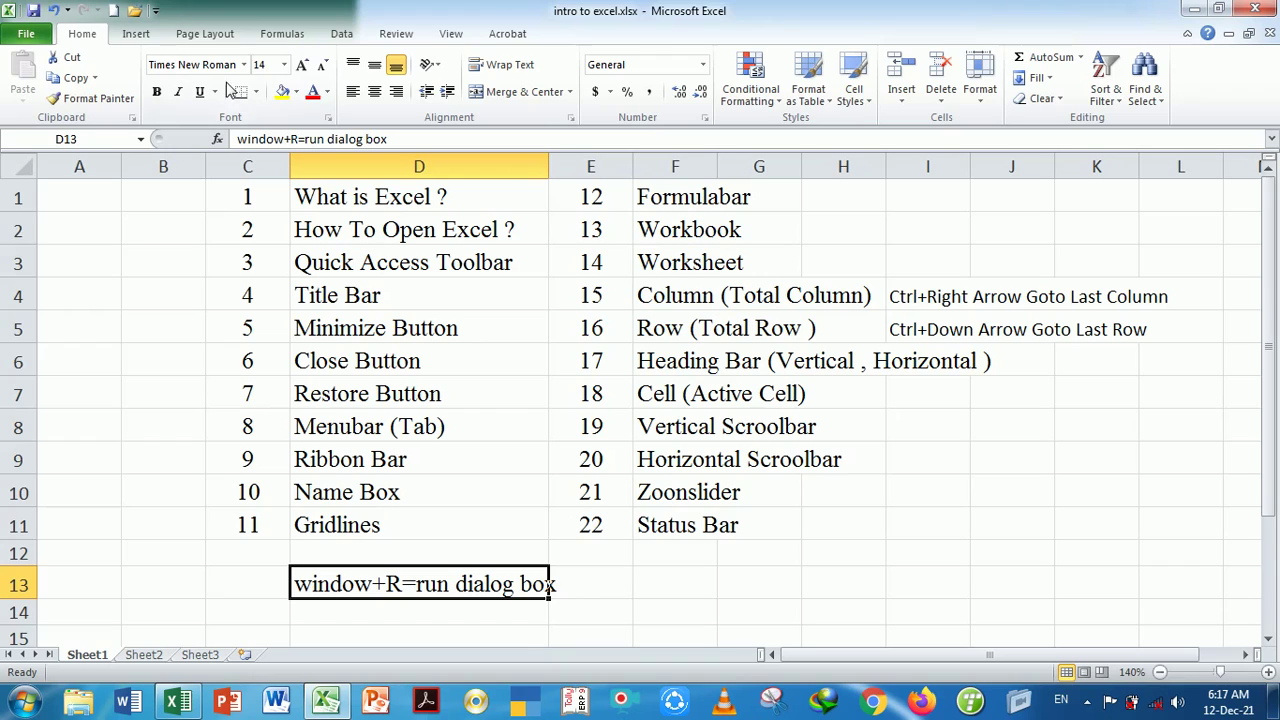
pyautogui.click(366, 266)
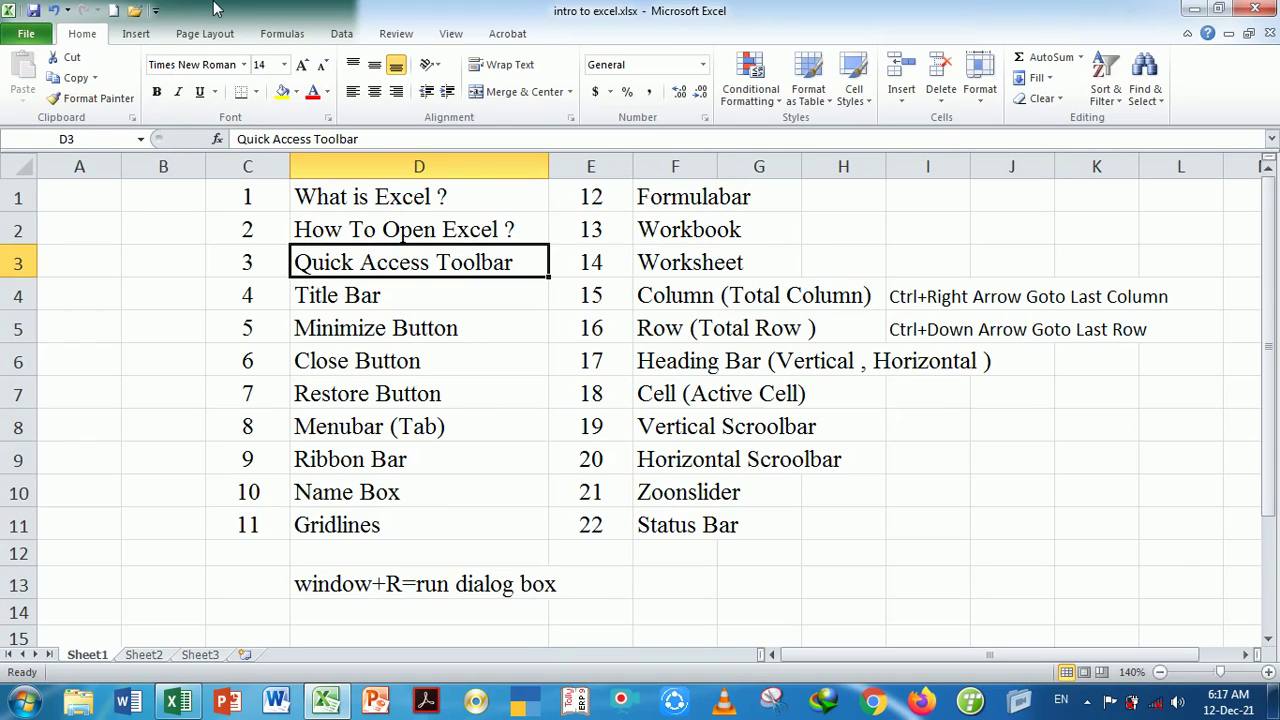
pyautogui.click(156, 12)
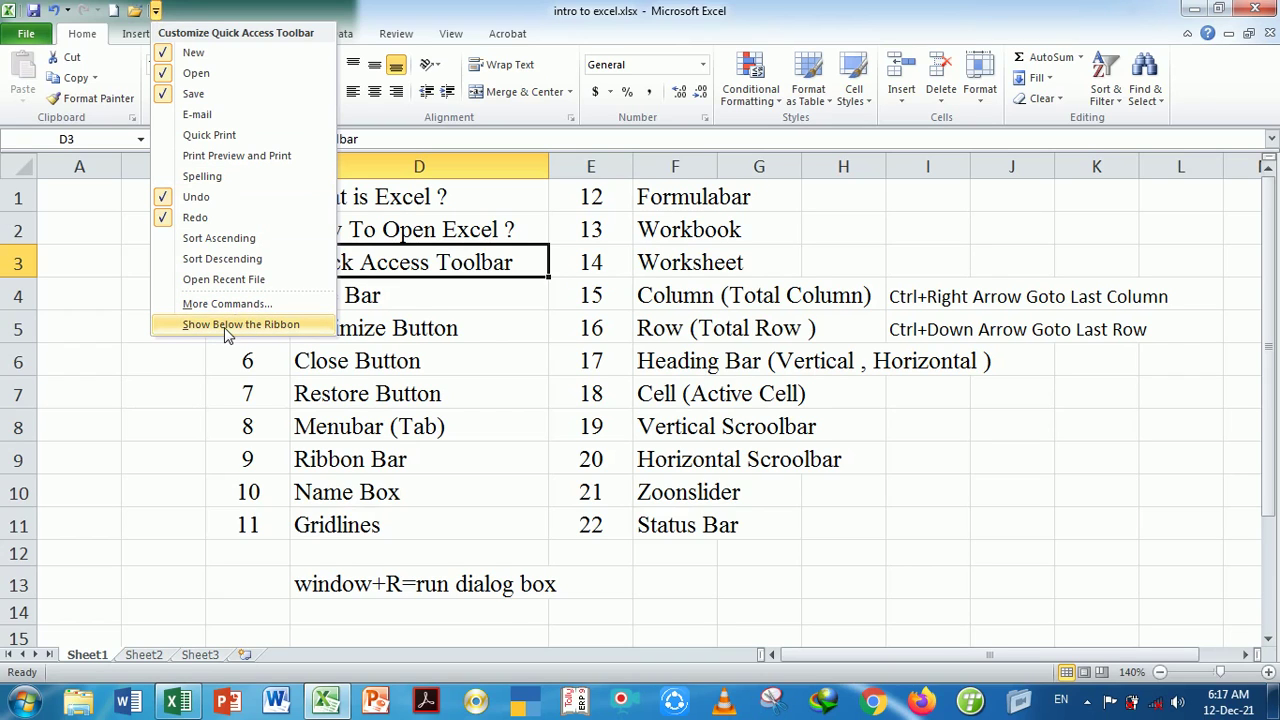
pyautogui.click(222, 327)
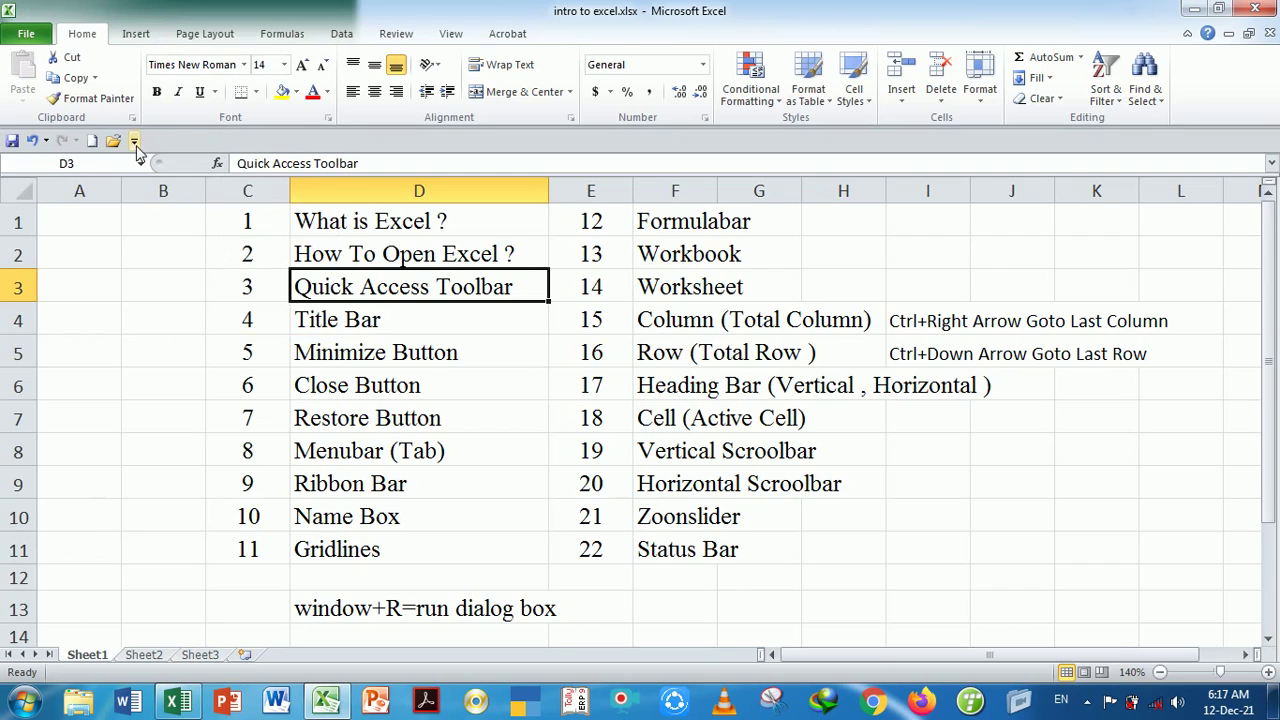
pyautogui.click(134, 141)
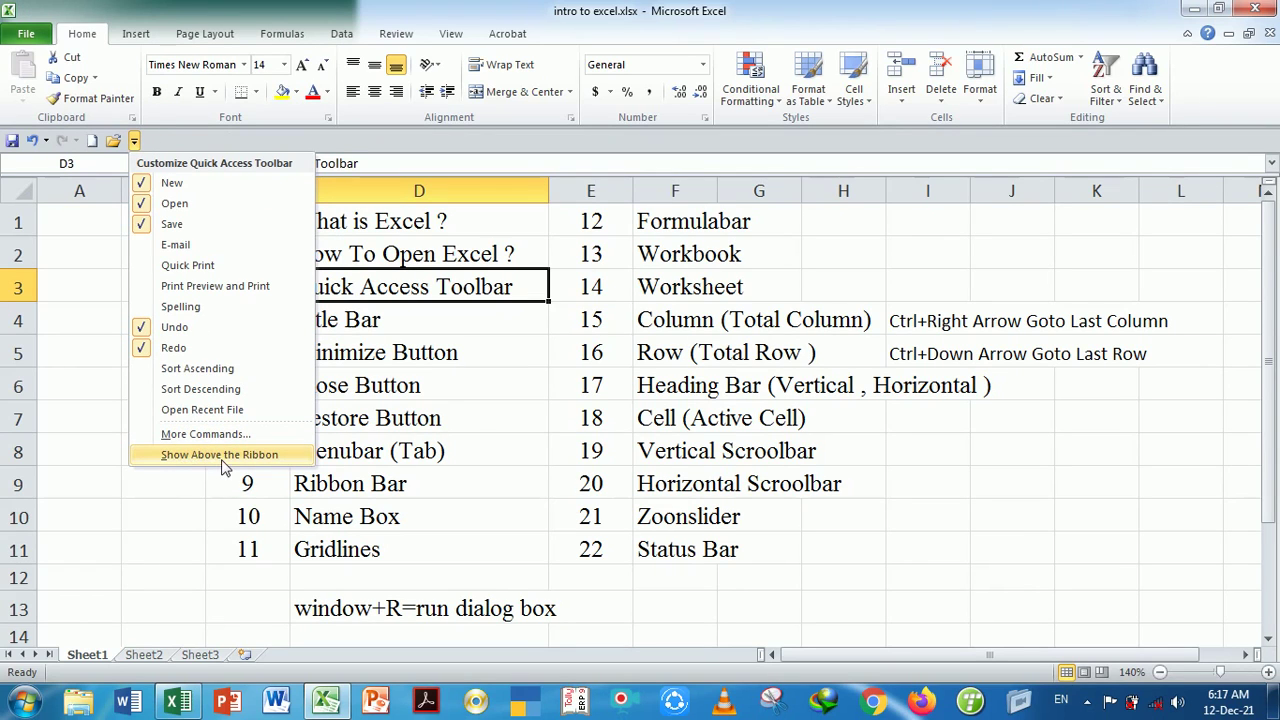
pyautogui.click(225, 456)
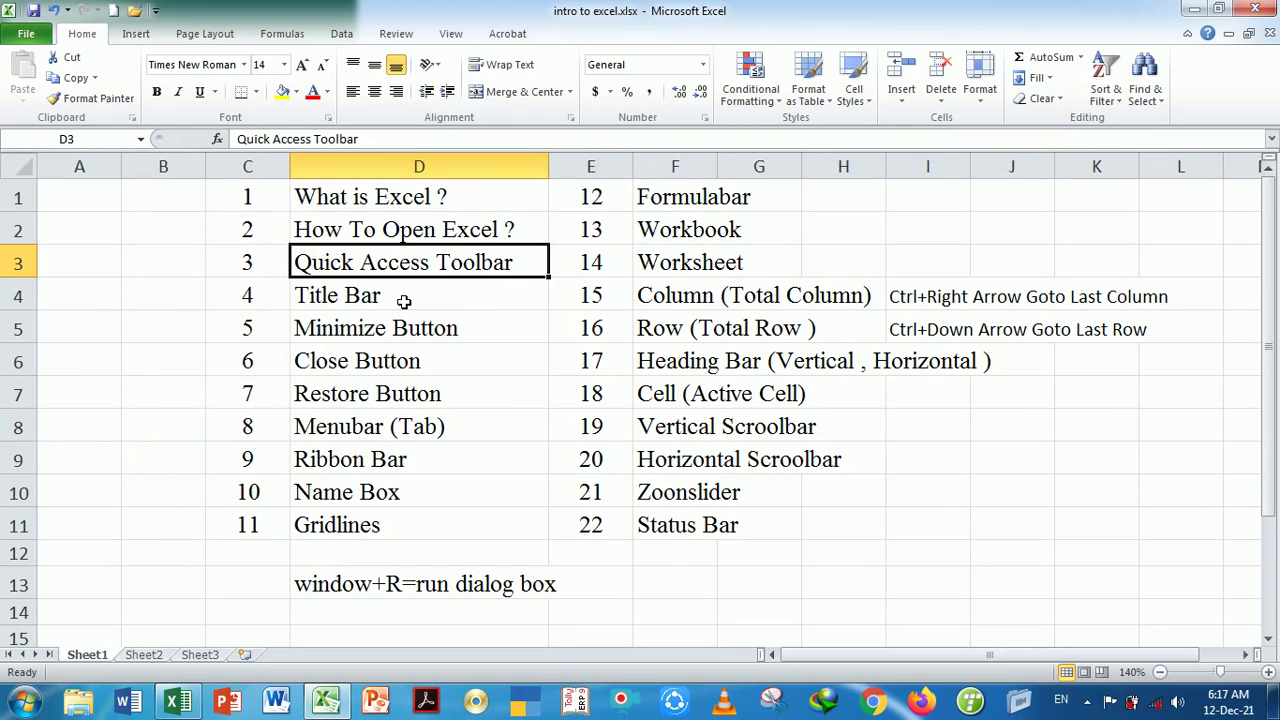
pyautogui.click(404, 301)
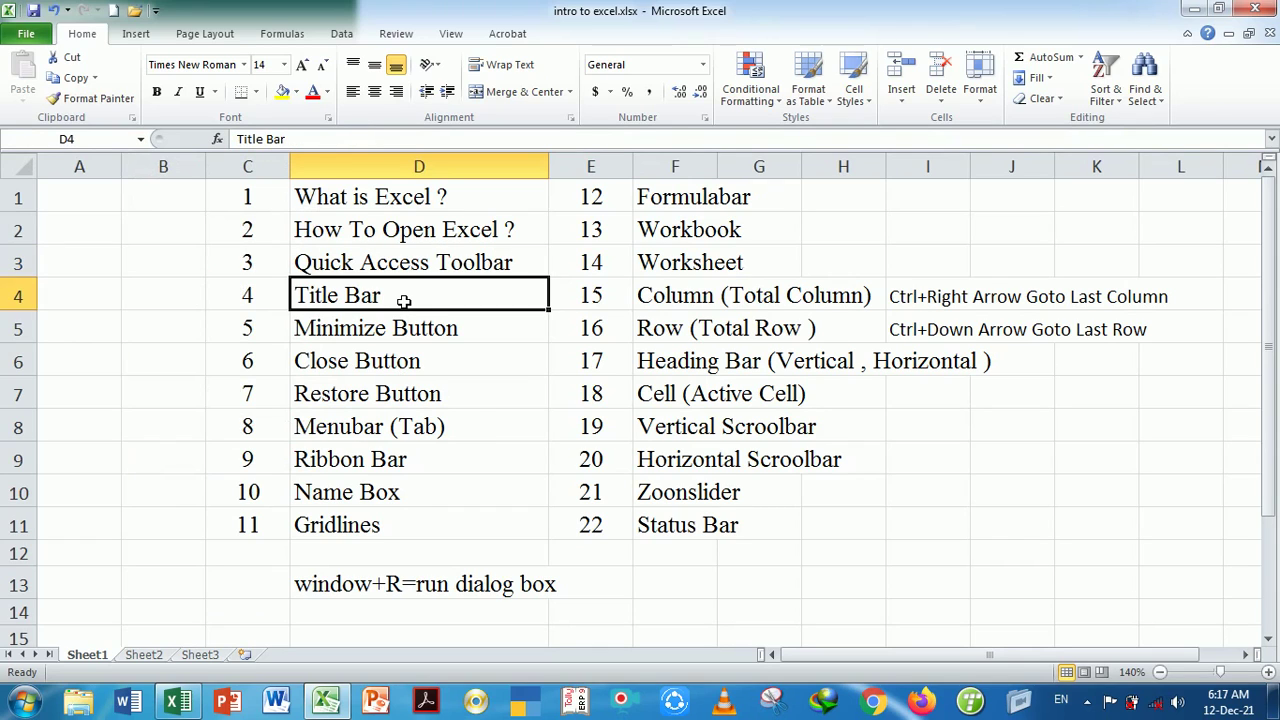
pyautogui.moveTo(404, 301); pyautogui.dragTo(452, 10)
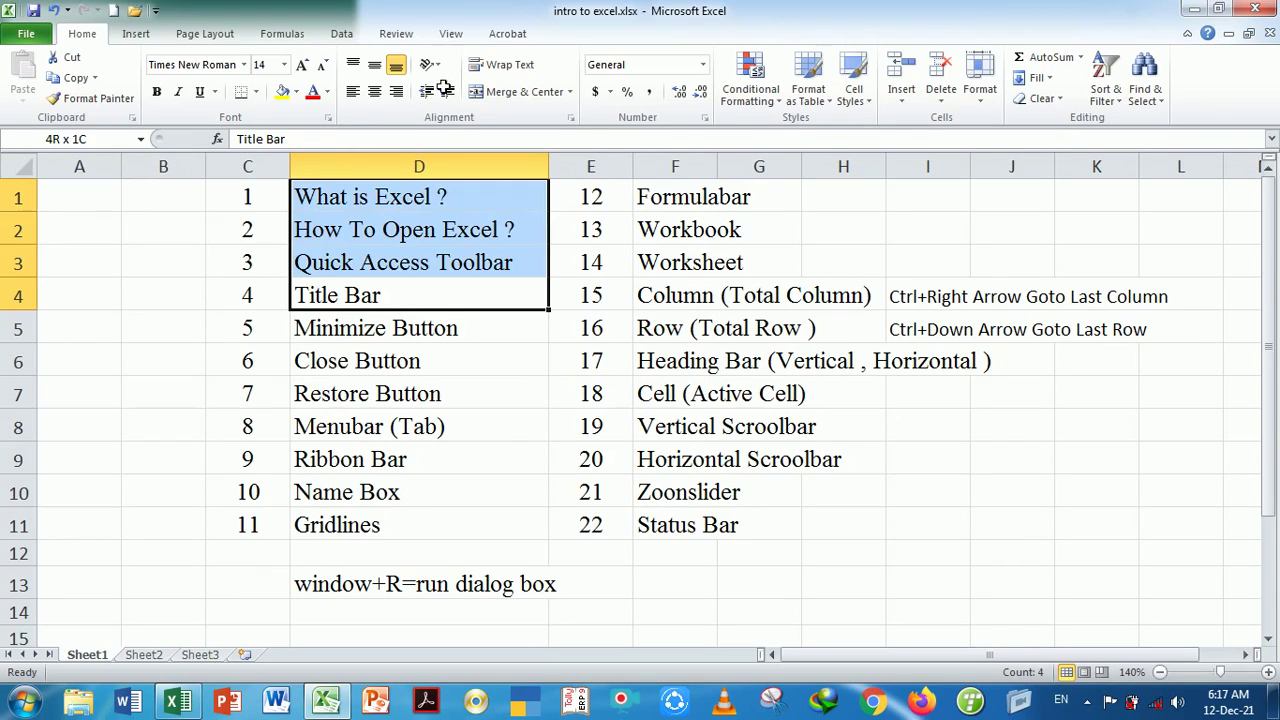
pyautogui.click(494, 392)
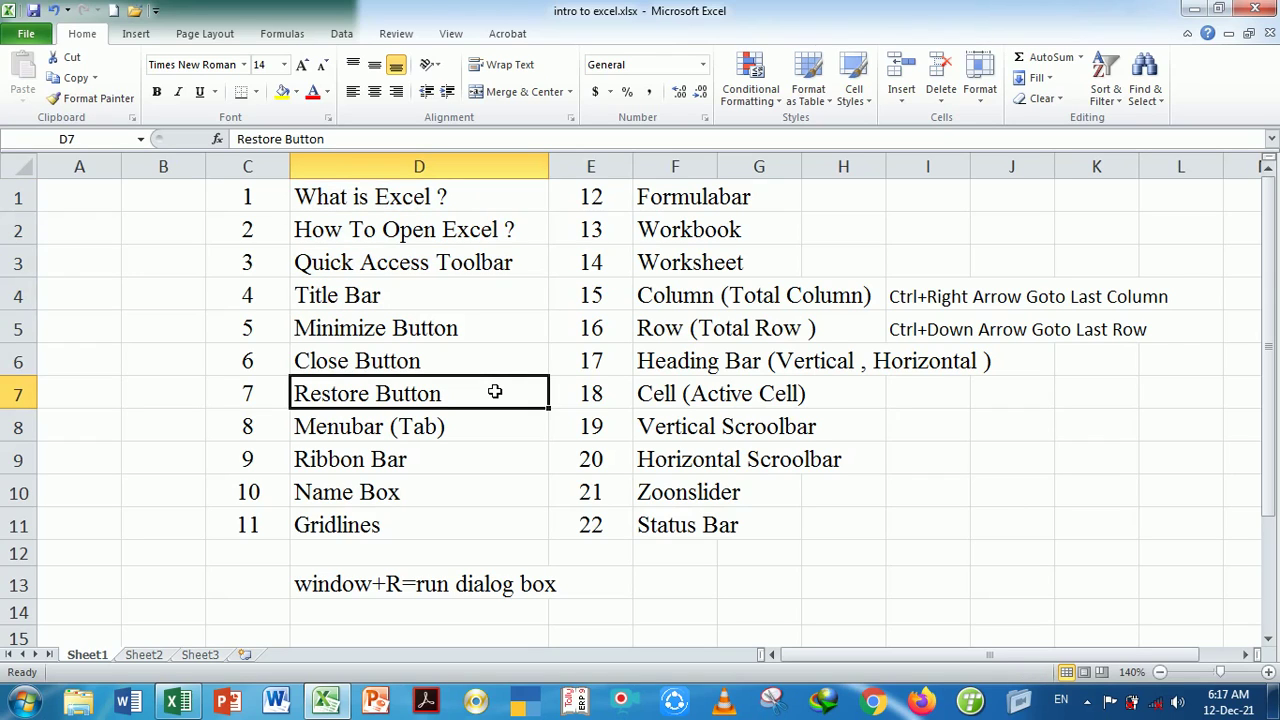
pyautogui.click(445, 294)
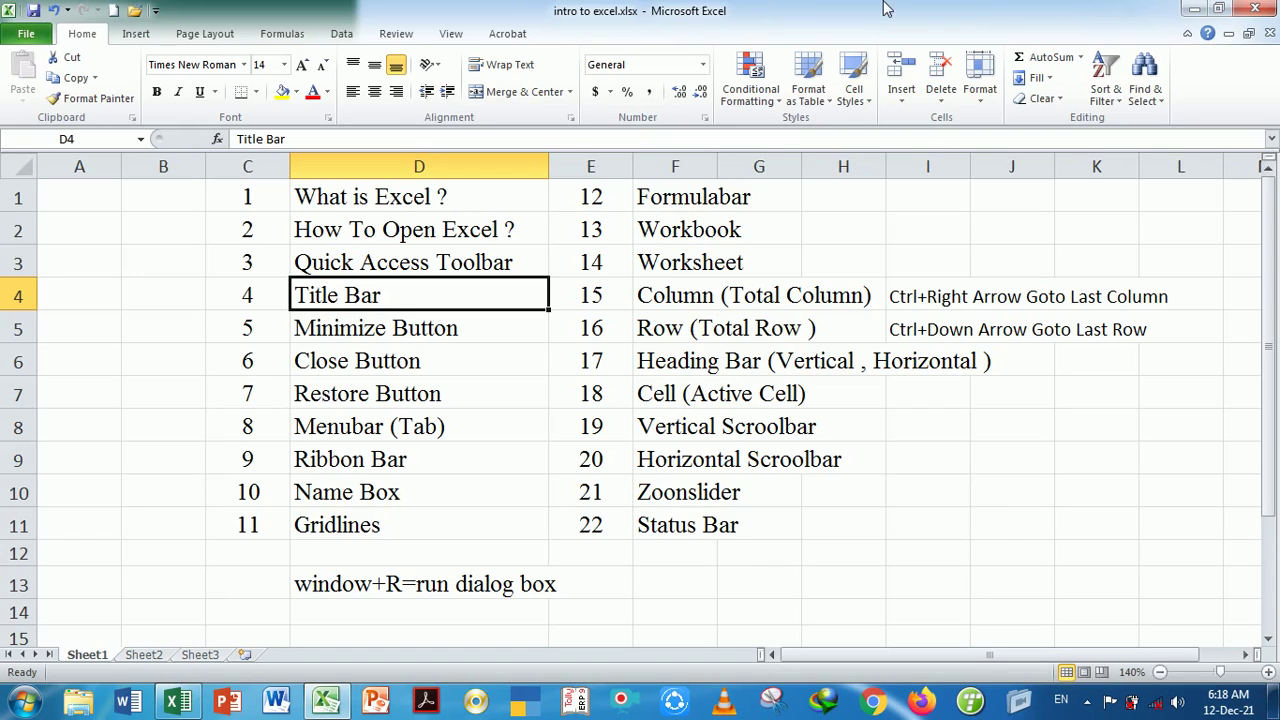
pyautogui.click(426, 327)
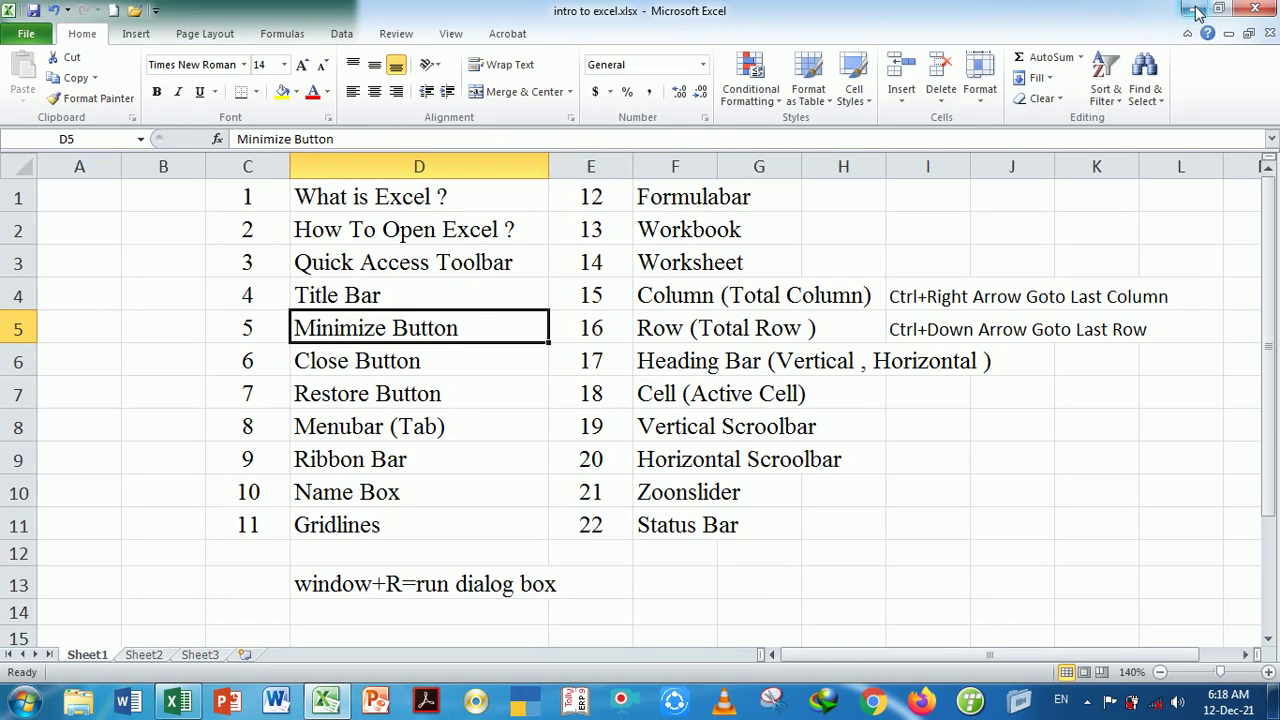
pyautogui.click(1196, 10)
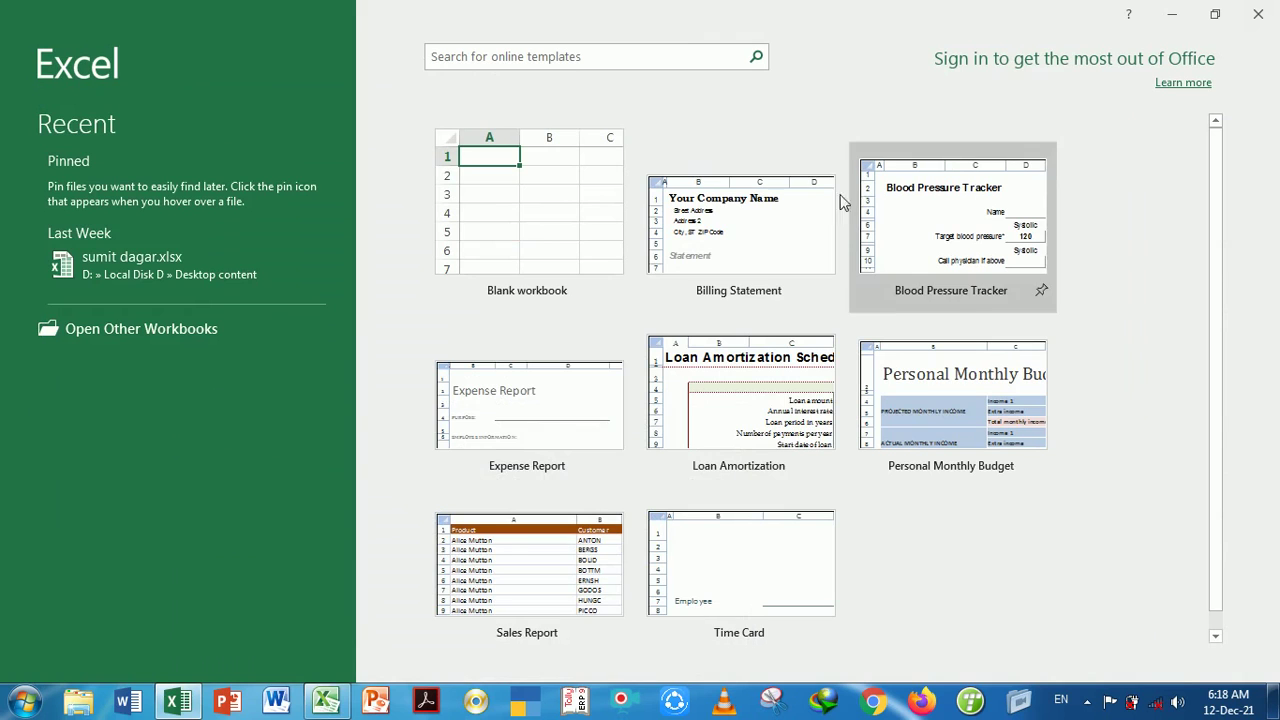
pyautogui.click(330, 704)
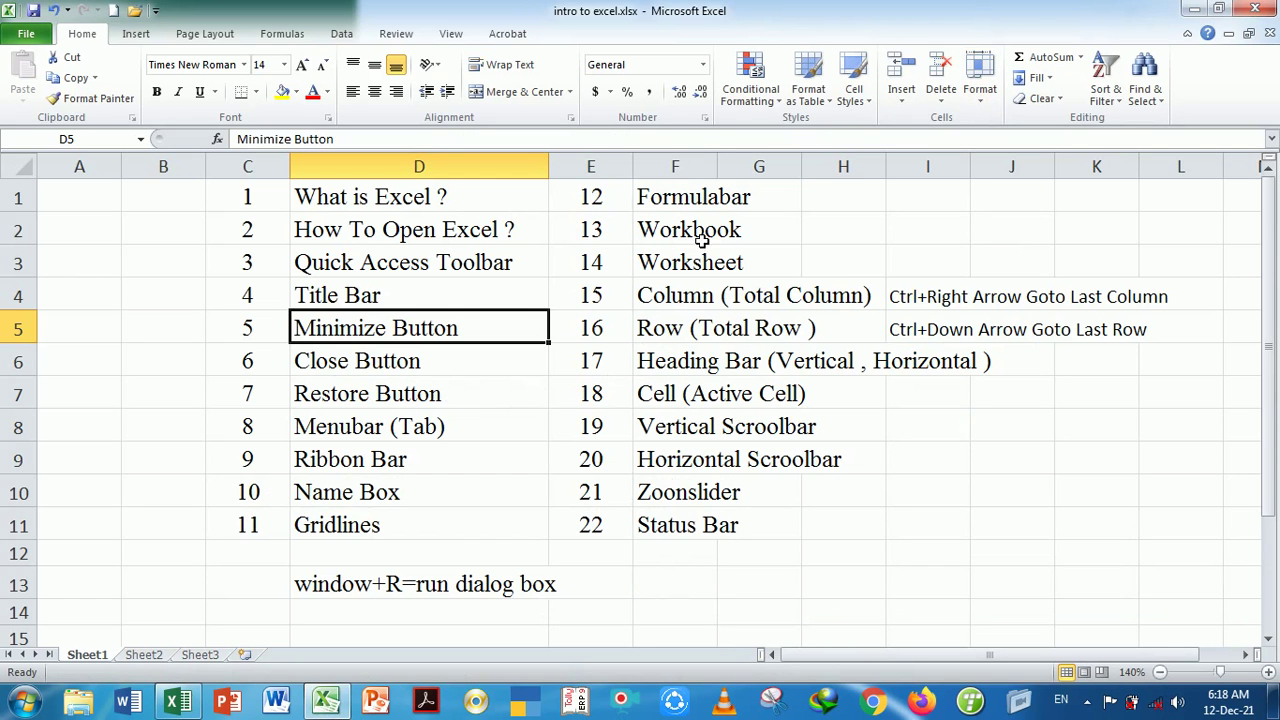
pyautogui.click(446, 370)
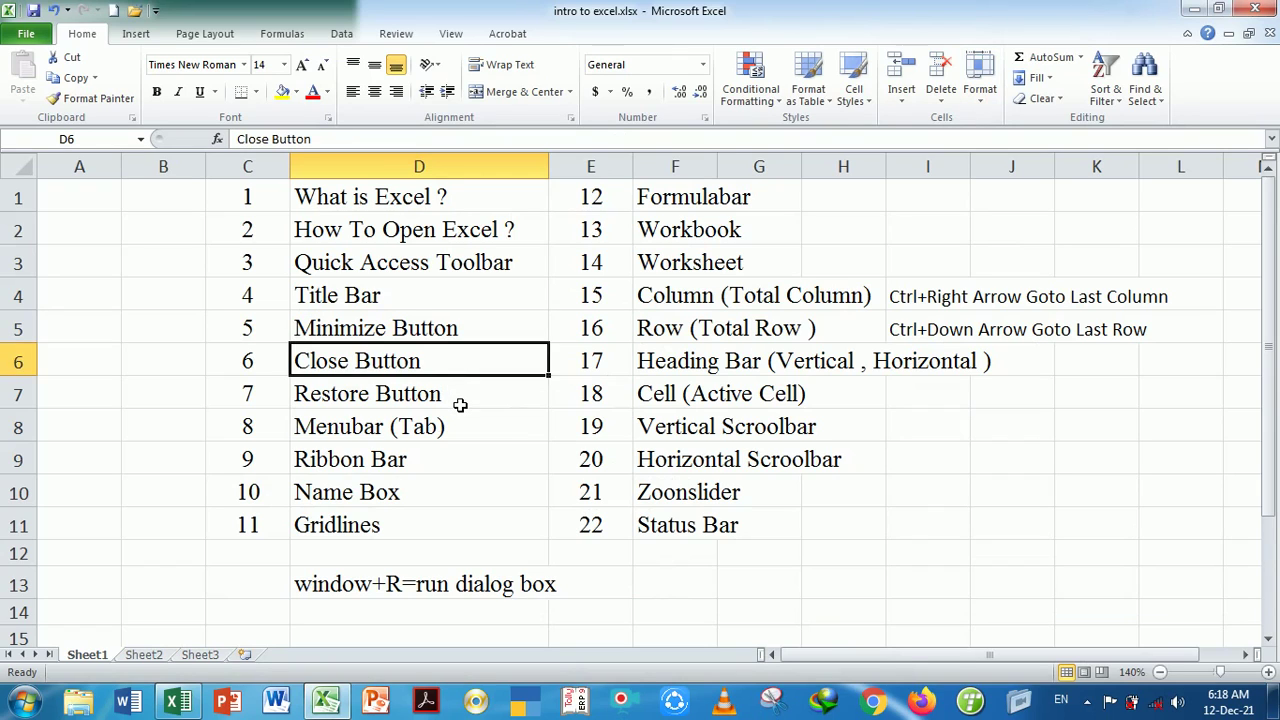
pyautogui.click(460, 404)
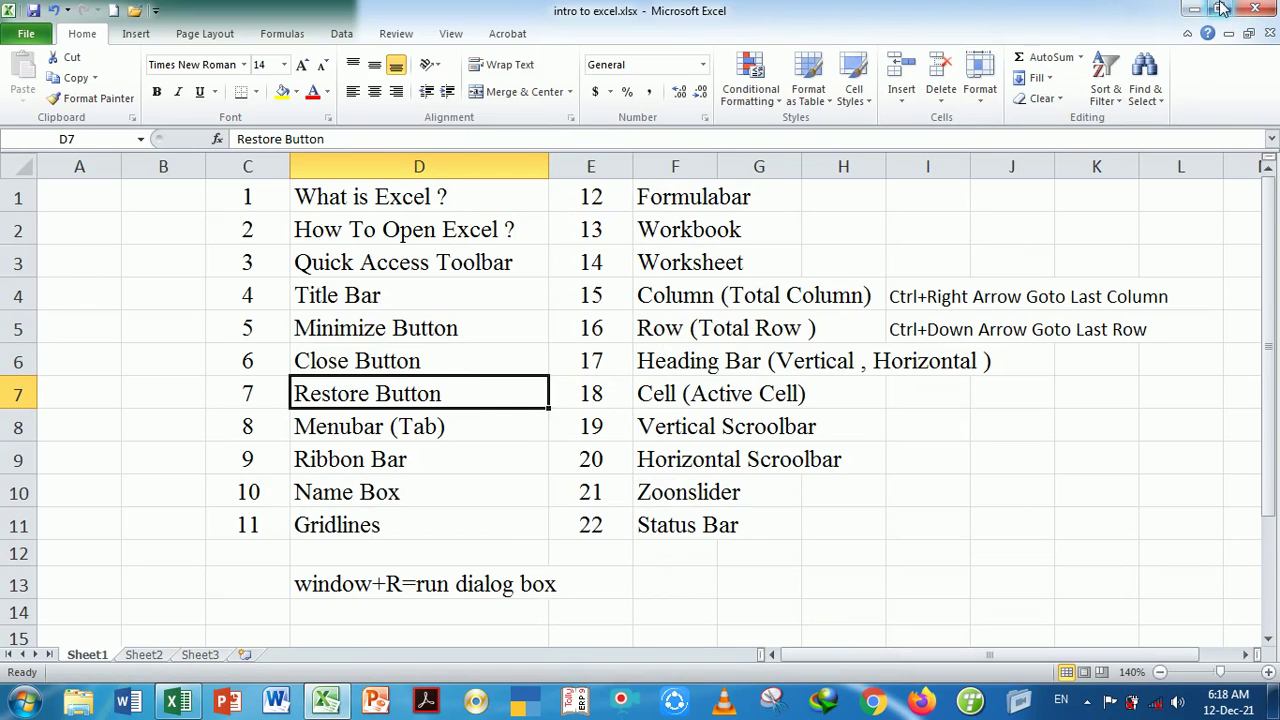
pyautogui.click(1222, 8)
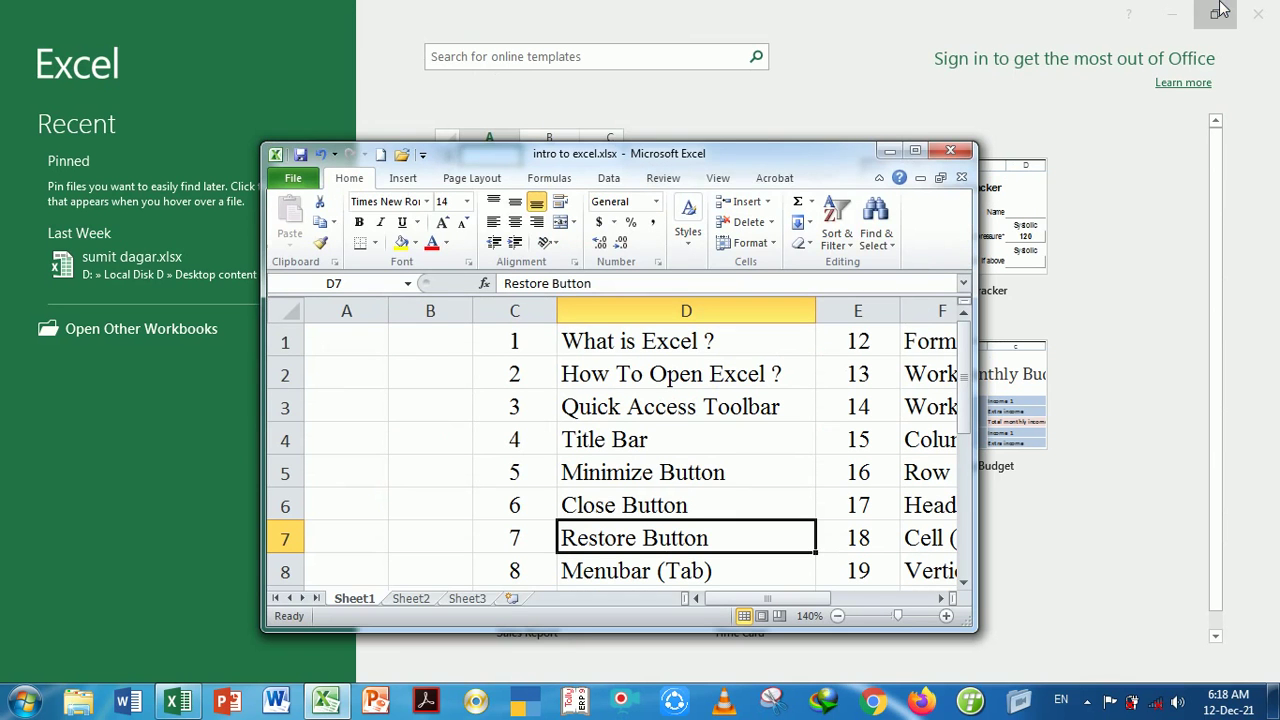
pyautogui.click(916, 152)
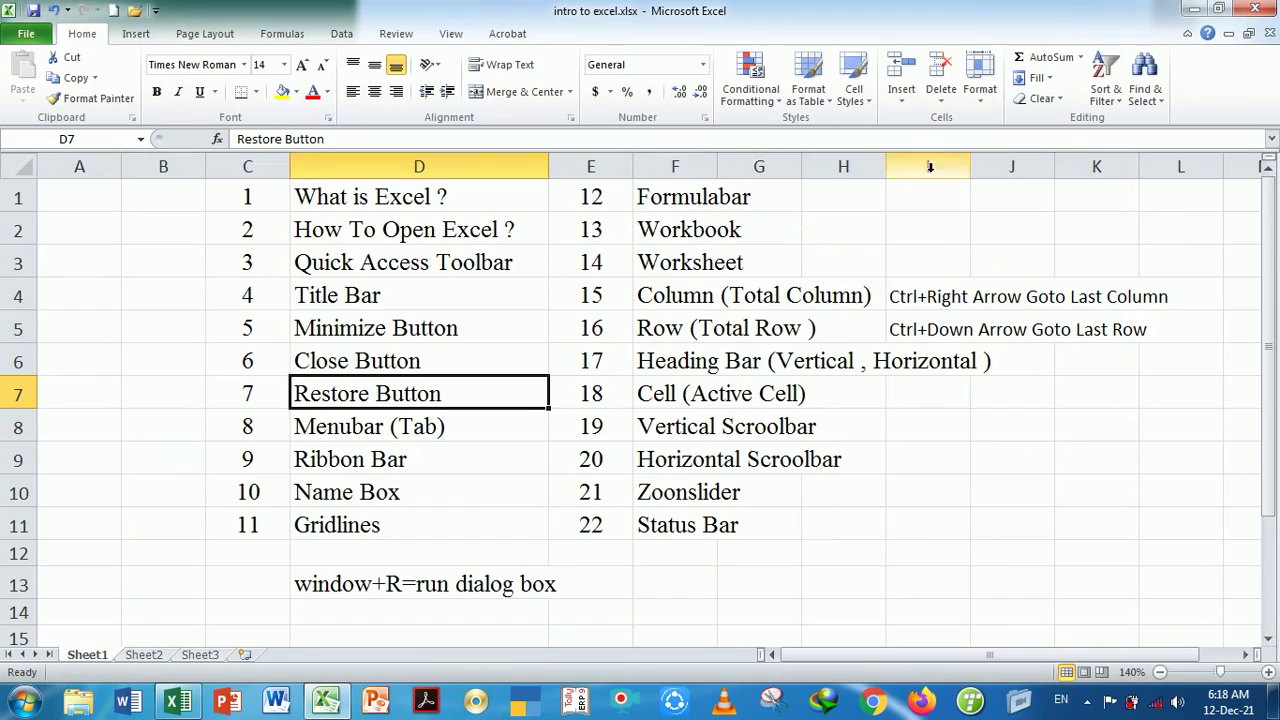
pyautogui.click(440, 366)
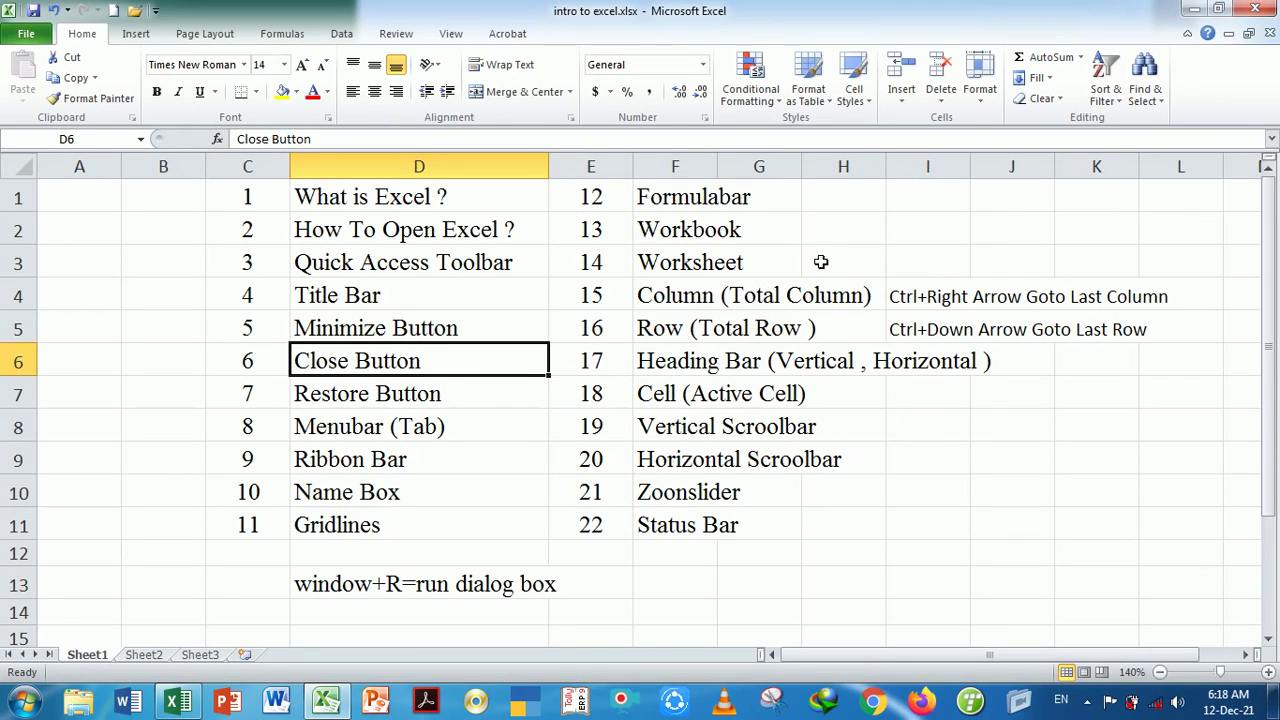
pyautogui.click(387, 442)
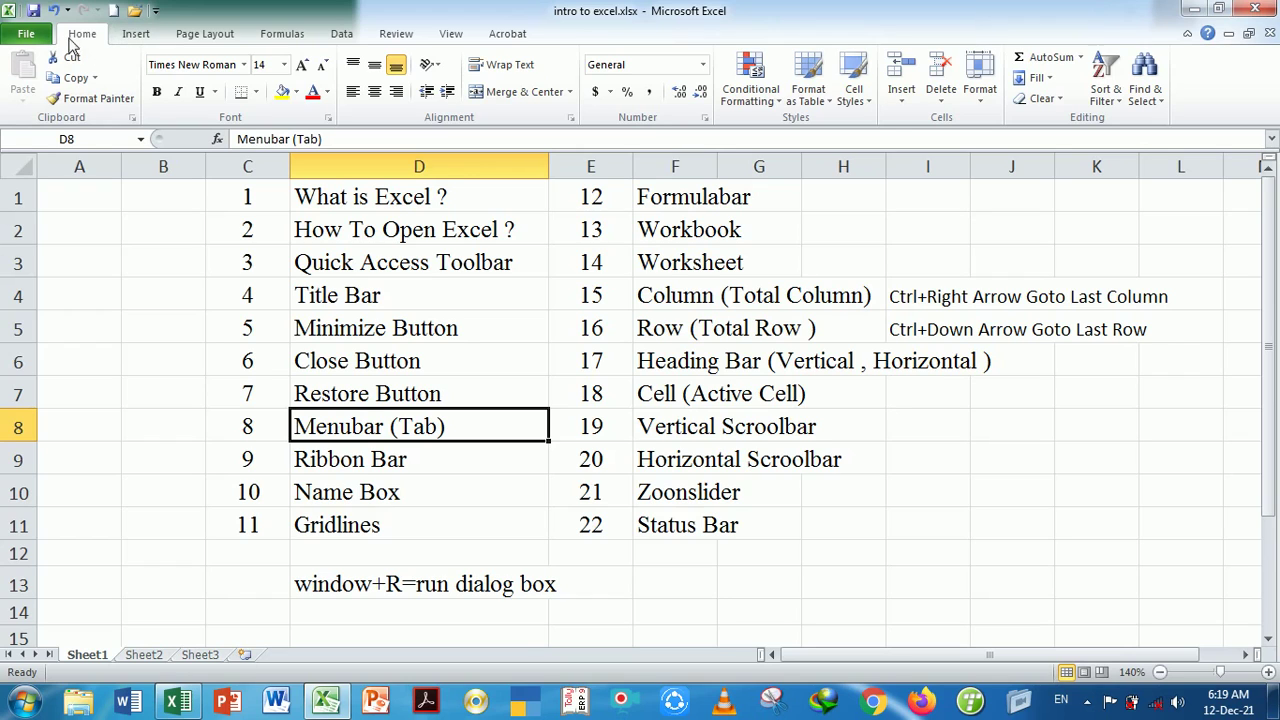
pyautogui.click(131, 38)
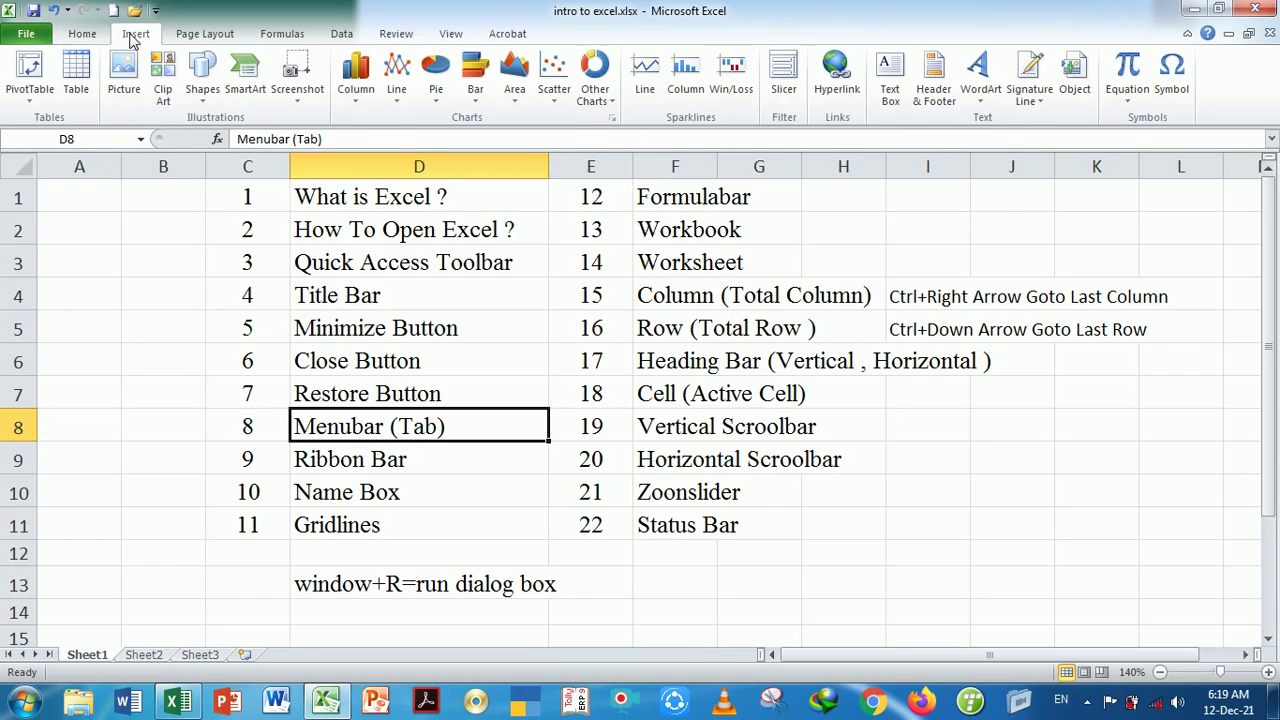
pyautogui.click(193, 38)
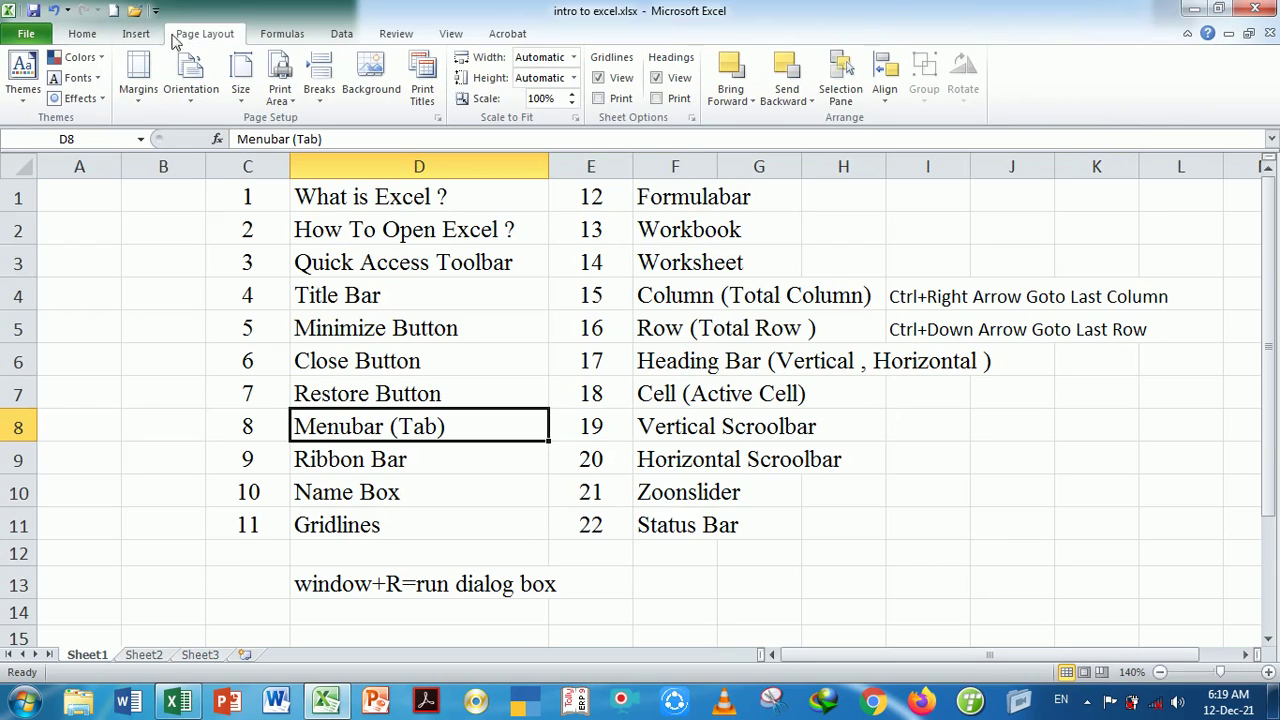
pyautogui.click(141, 40)
pyautogui.click(84, 38)
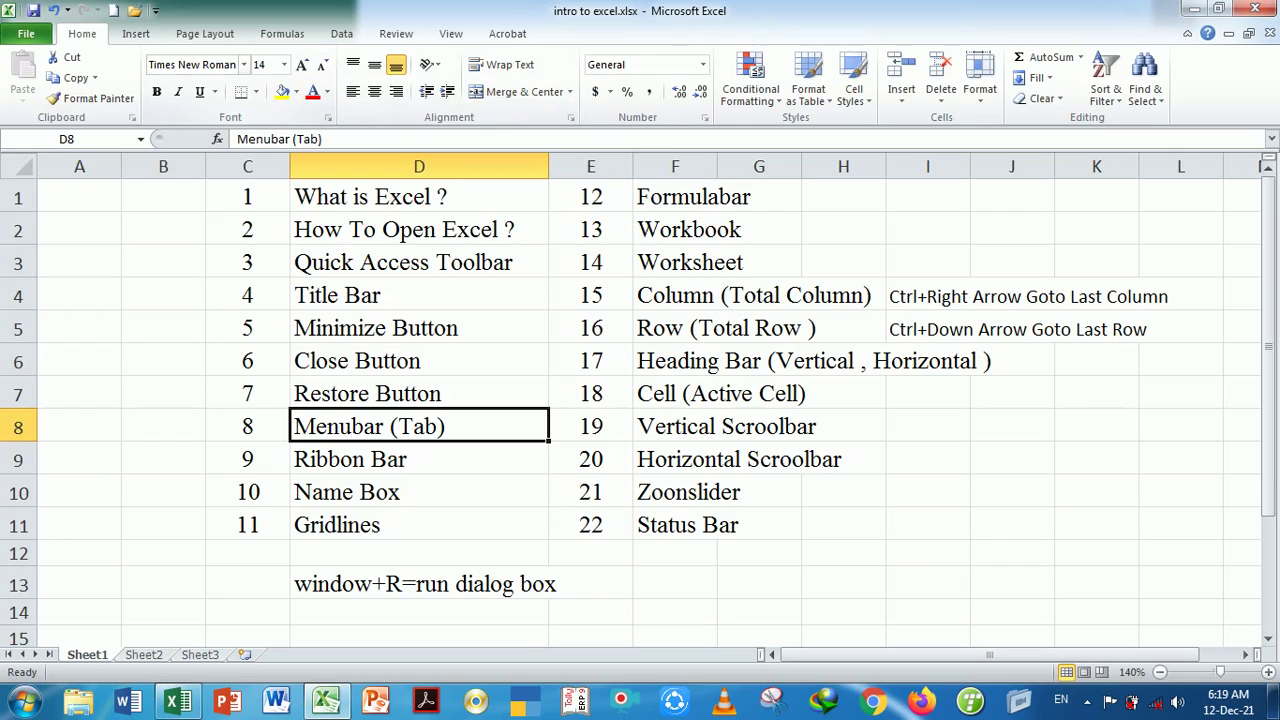
pyautogui.click(136, 34)
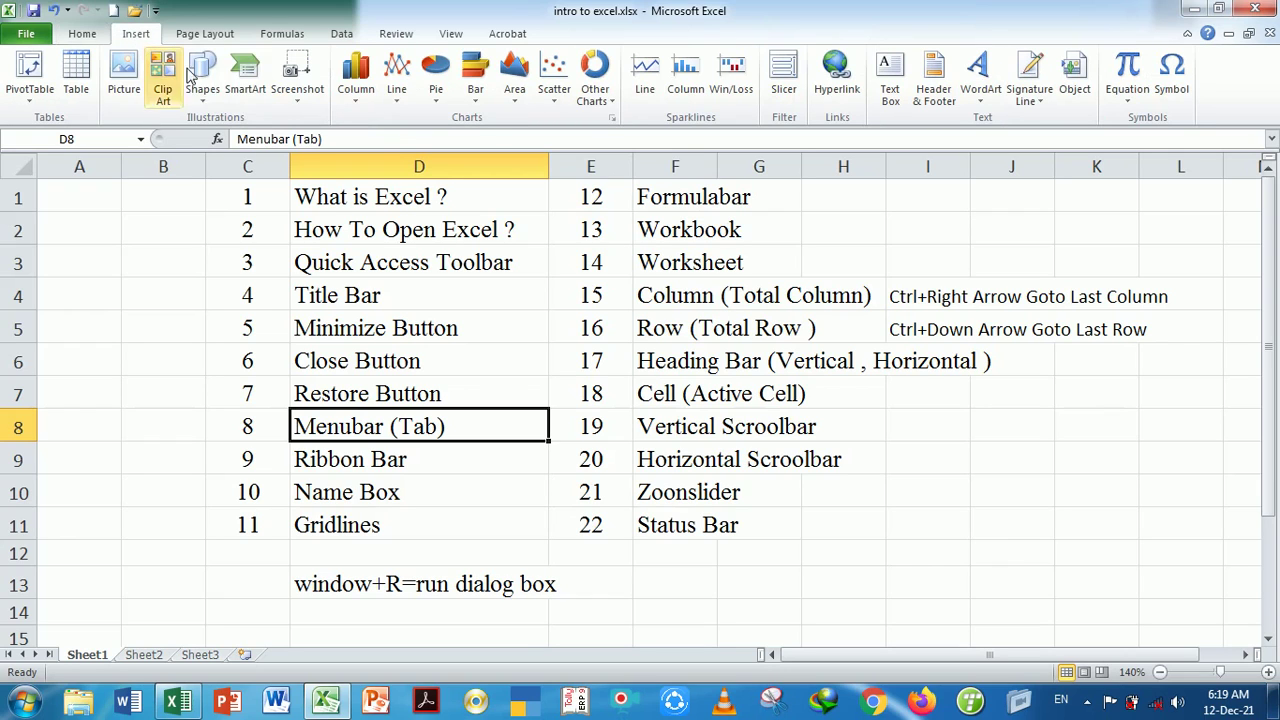
pyautogui.click(82, 34)
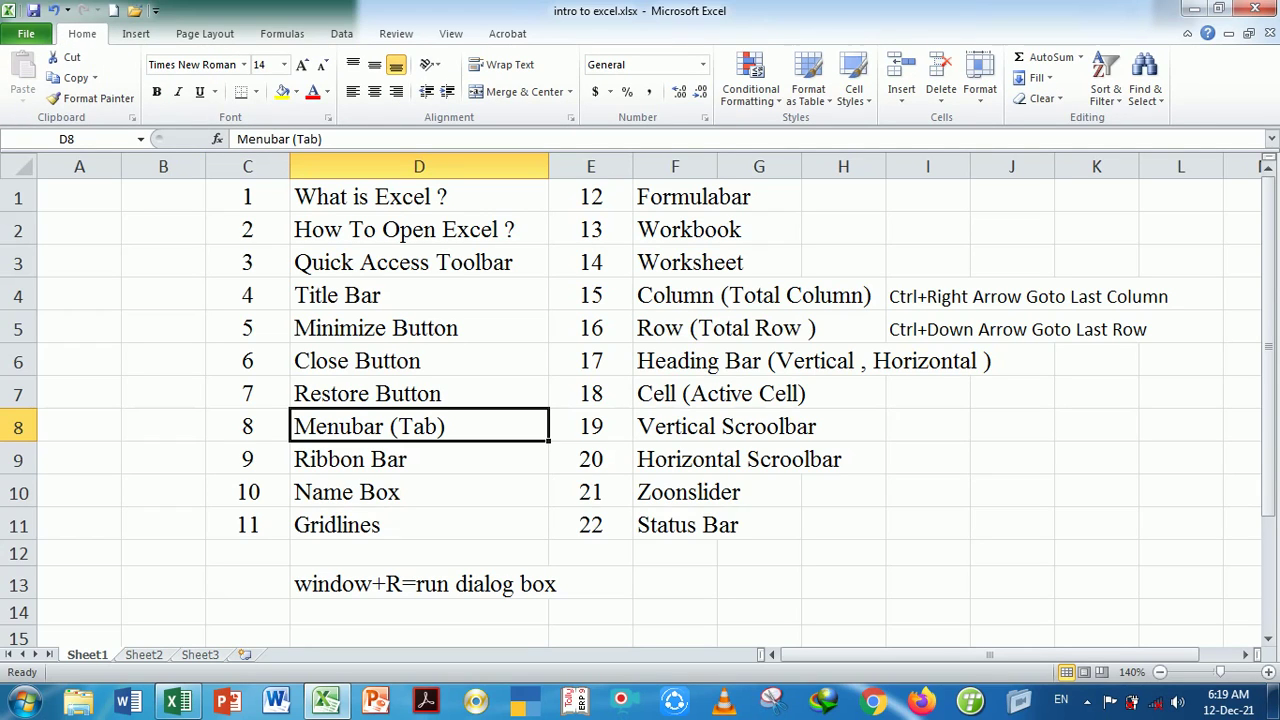
pyautogui.click(366, 474)
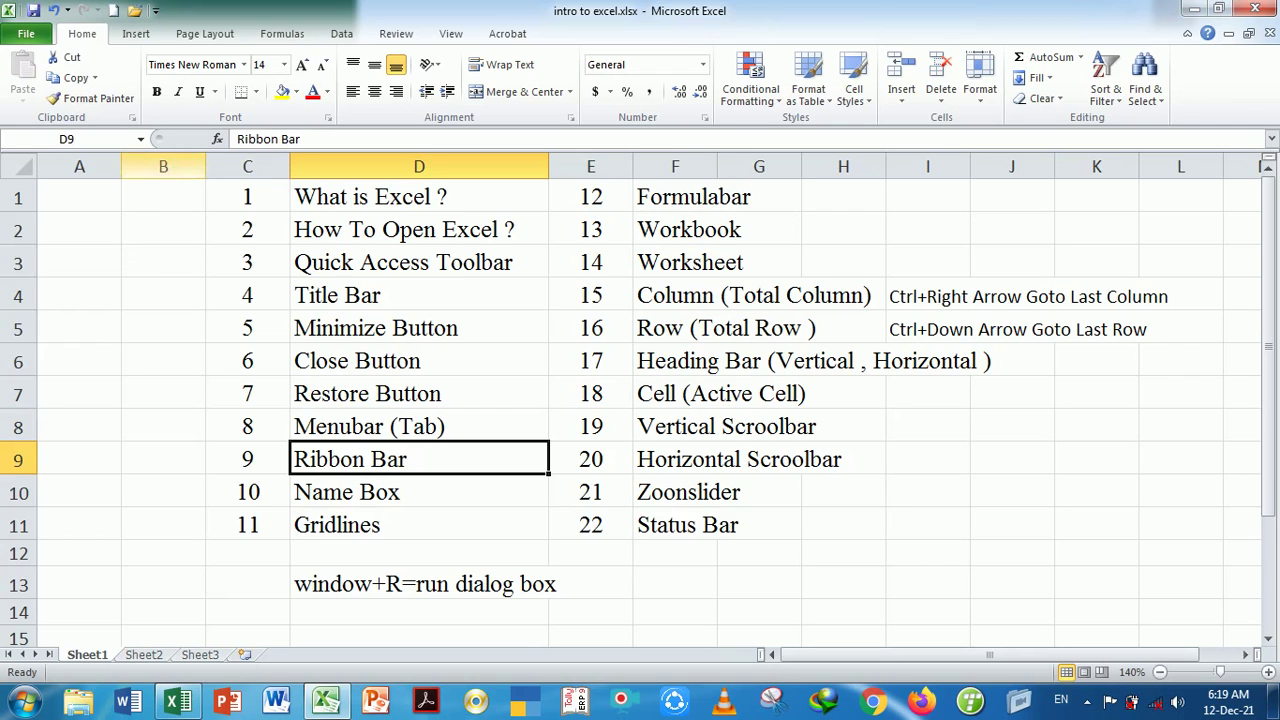
pyautogui.doubleClick(82, 34)
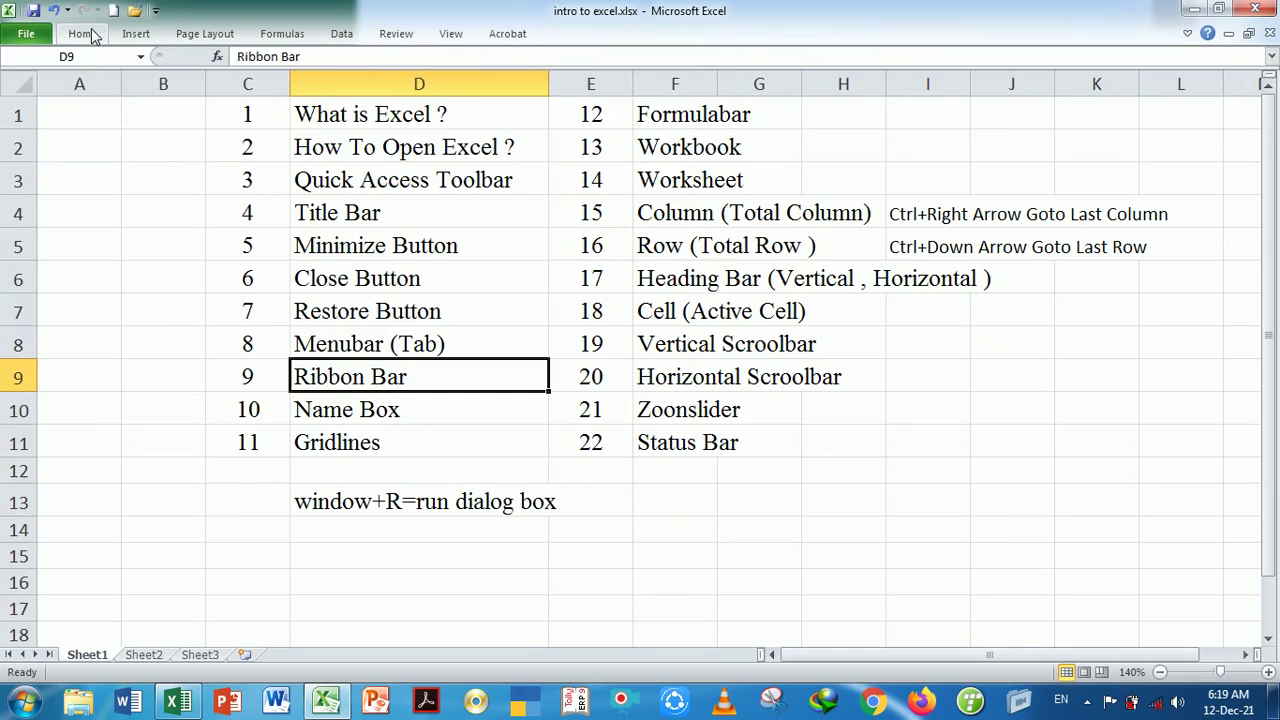
pyautogui.click(82, 34)
pyautogui.click(90, 35)
pyautogui.doubleClick(137, 38)
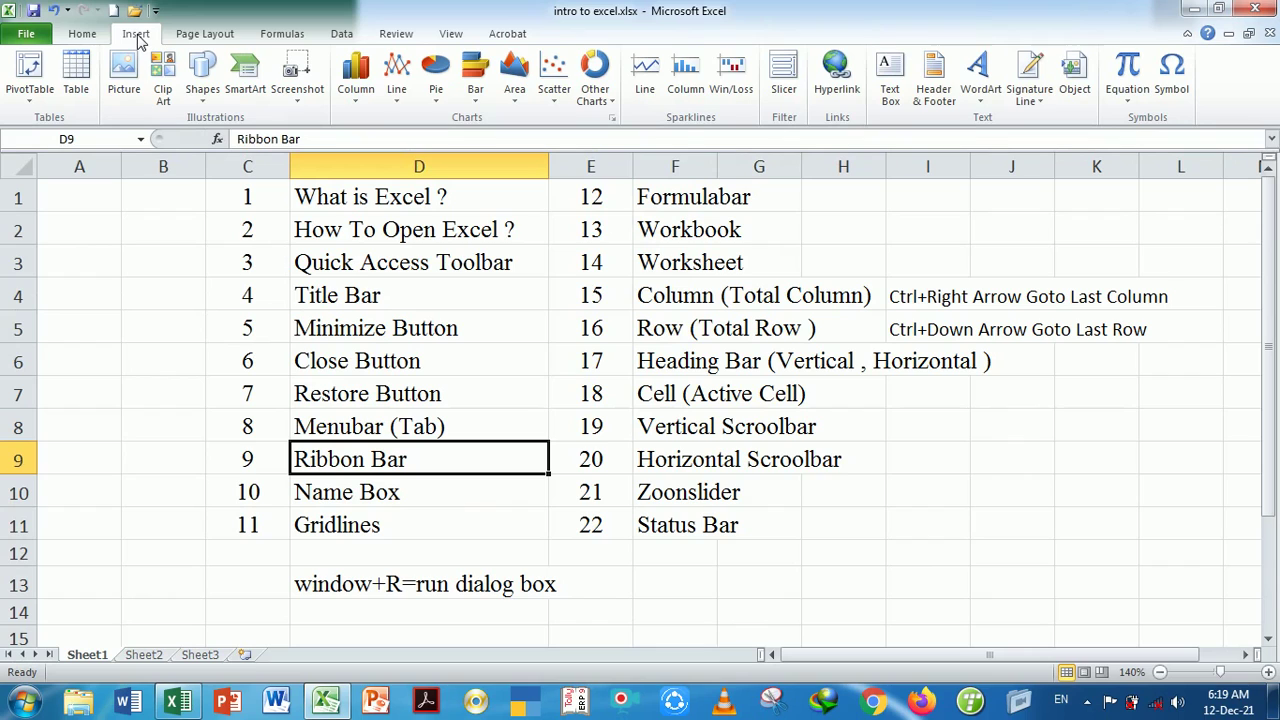
pyautogui.click(84, 36)
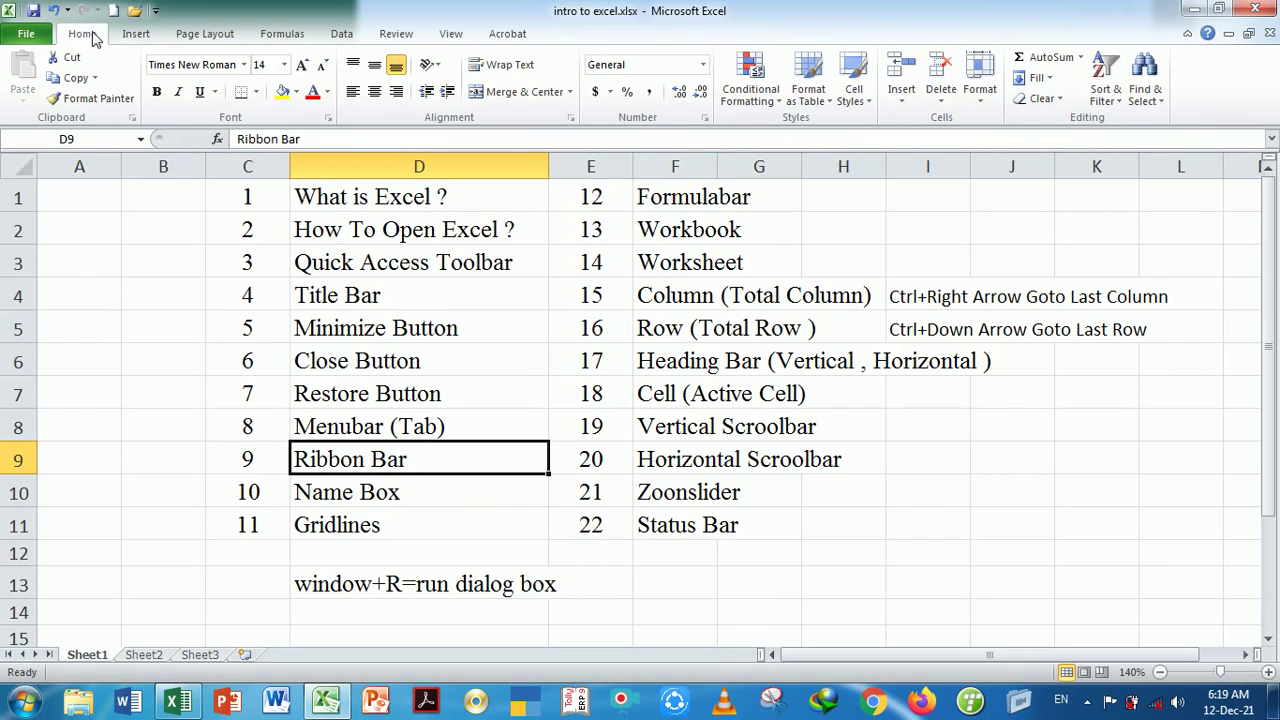
pyautogui.doubleClick(84, 34)
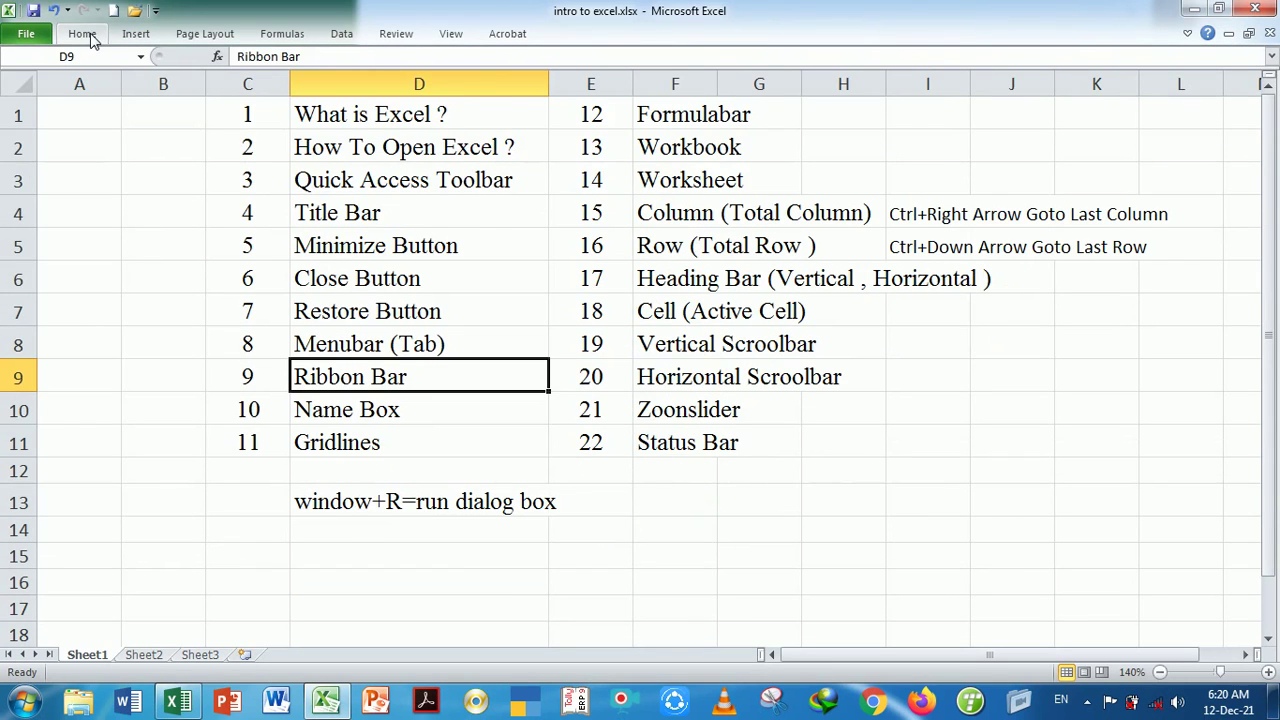
pyautogui.doubleClick(90, 36)
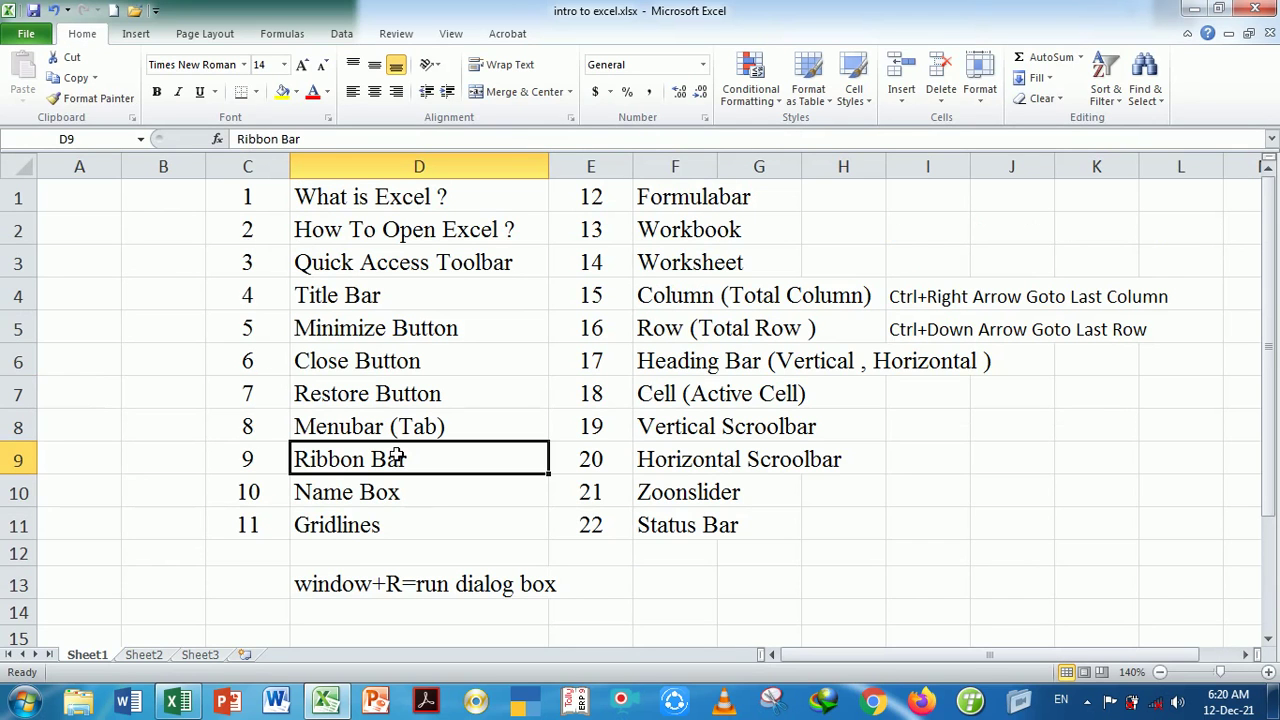
pyautogui.click(428, 495)
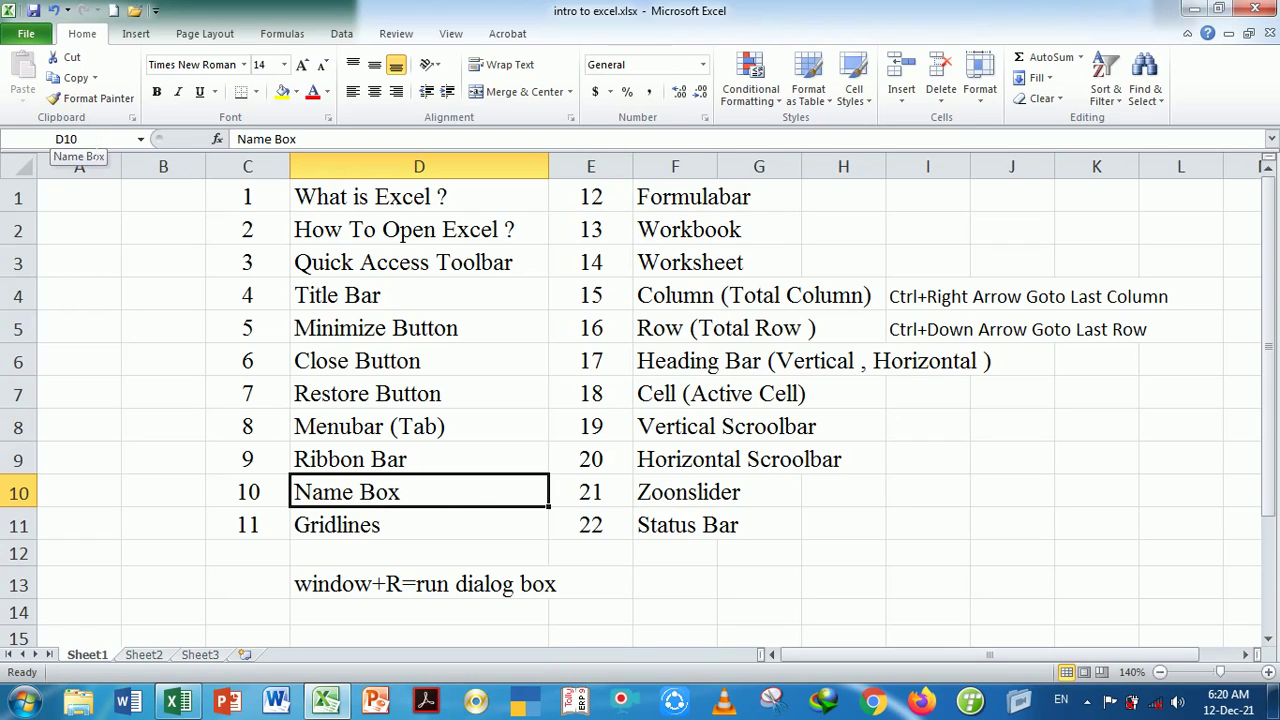
pyautogui.click(298, 402)
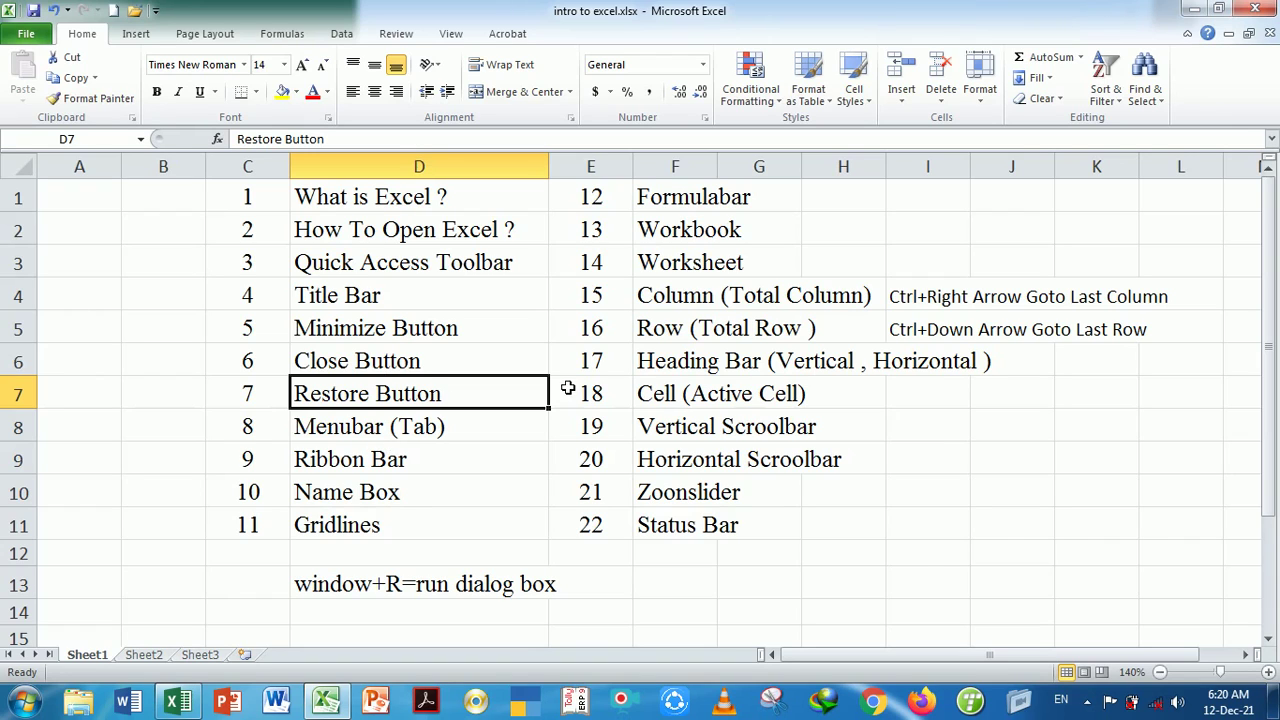
pyautogui.click(158, 418)
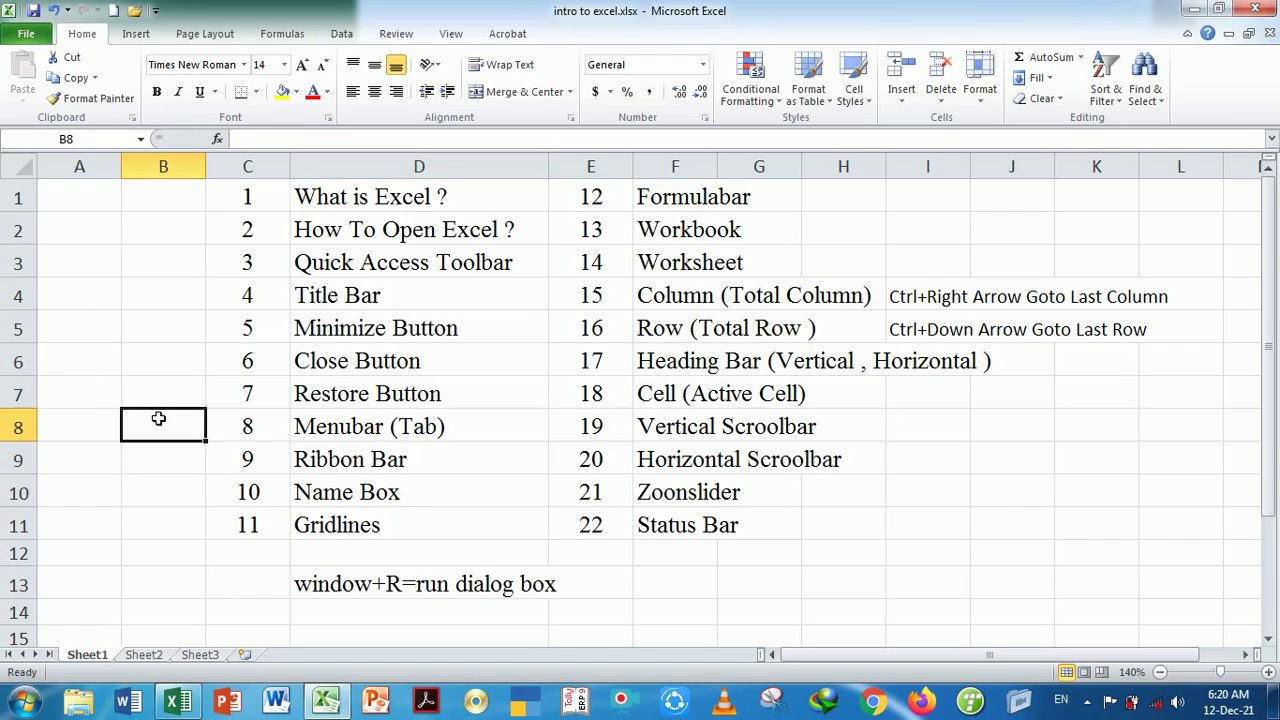
pyautogui.click(163, 323)
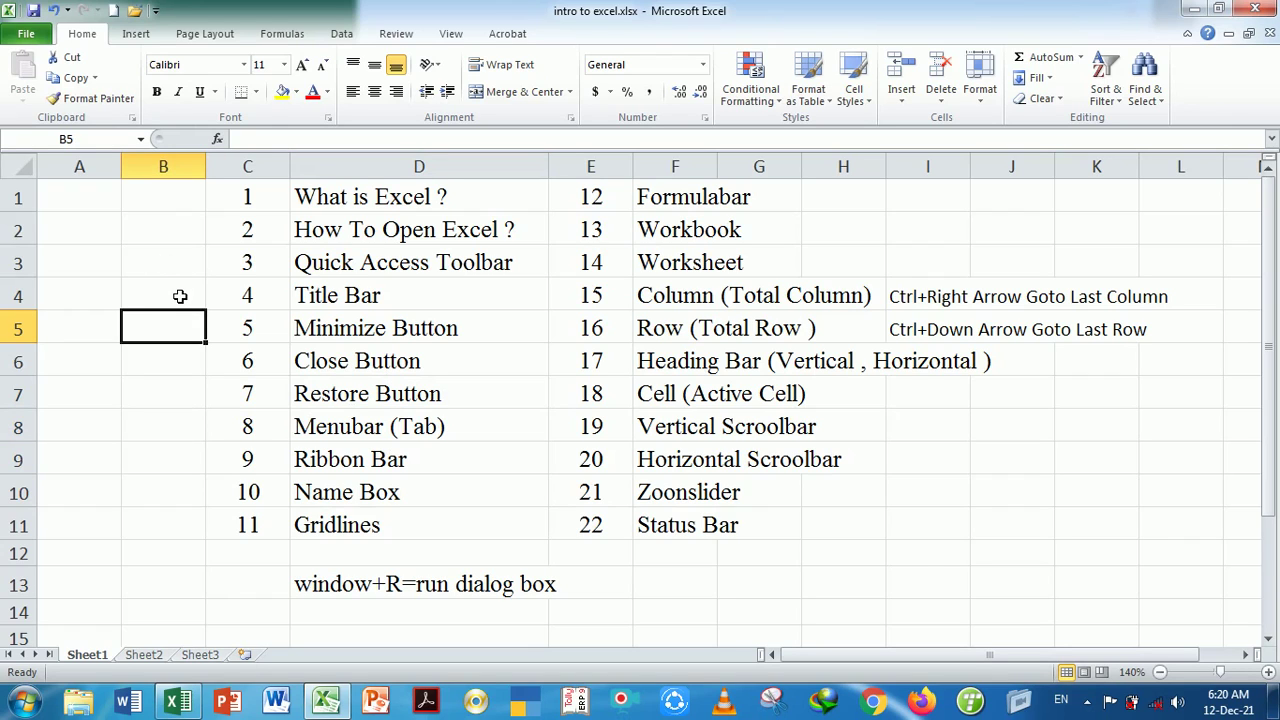
pyautogui.click(177, 294)
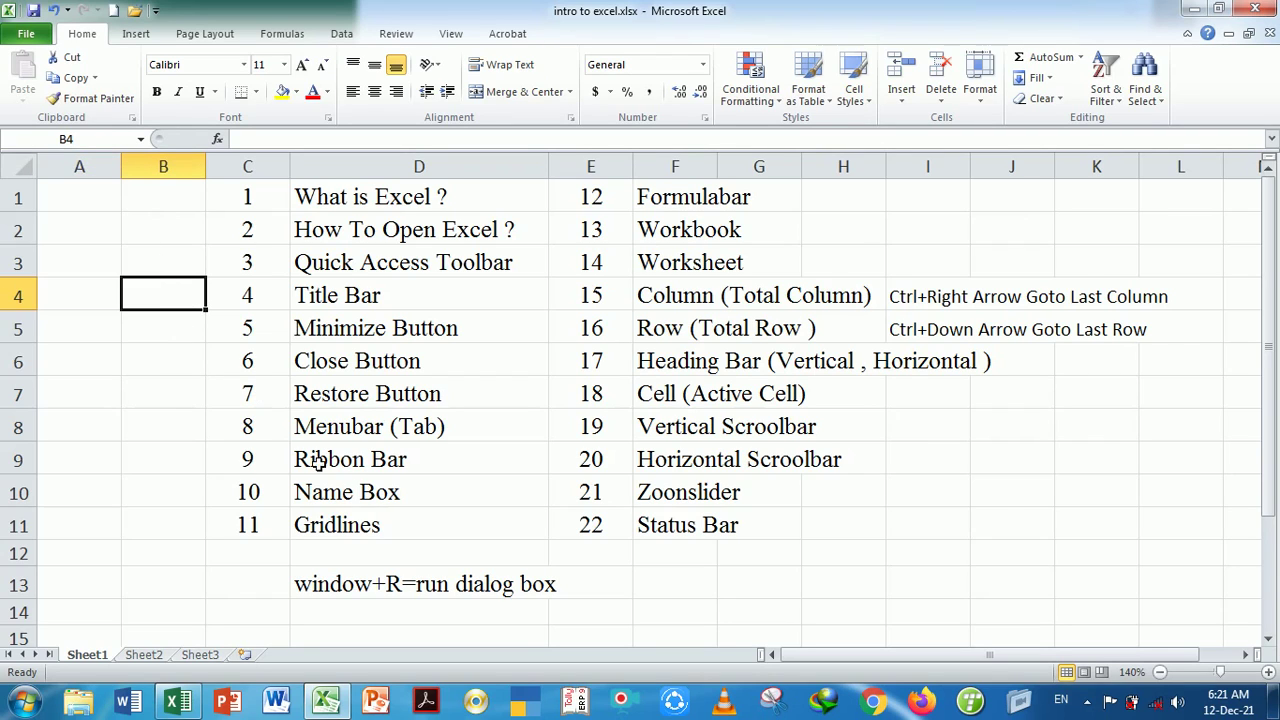
pyautogui.click(366, 530)
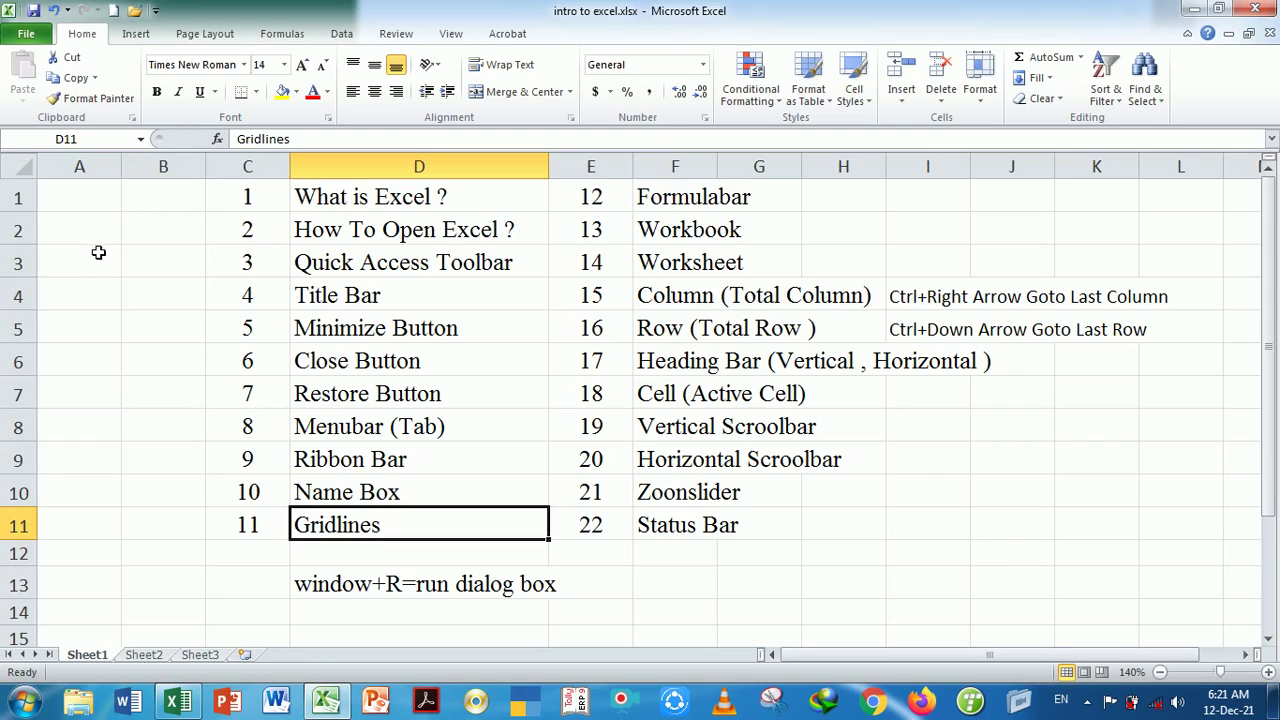
pyautogui.moveTo(95, 254); pyautogui.dragTo(157, 380)
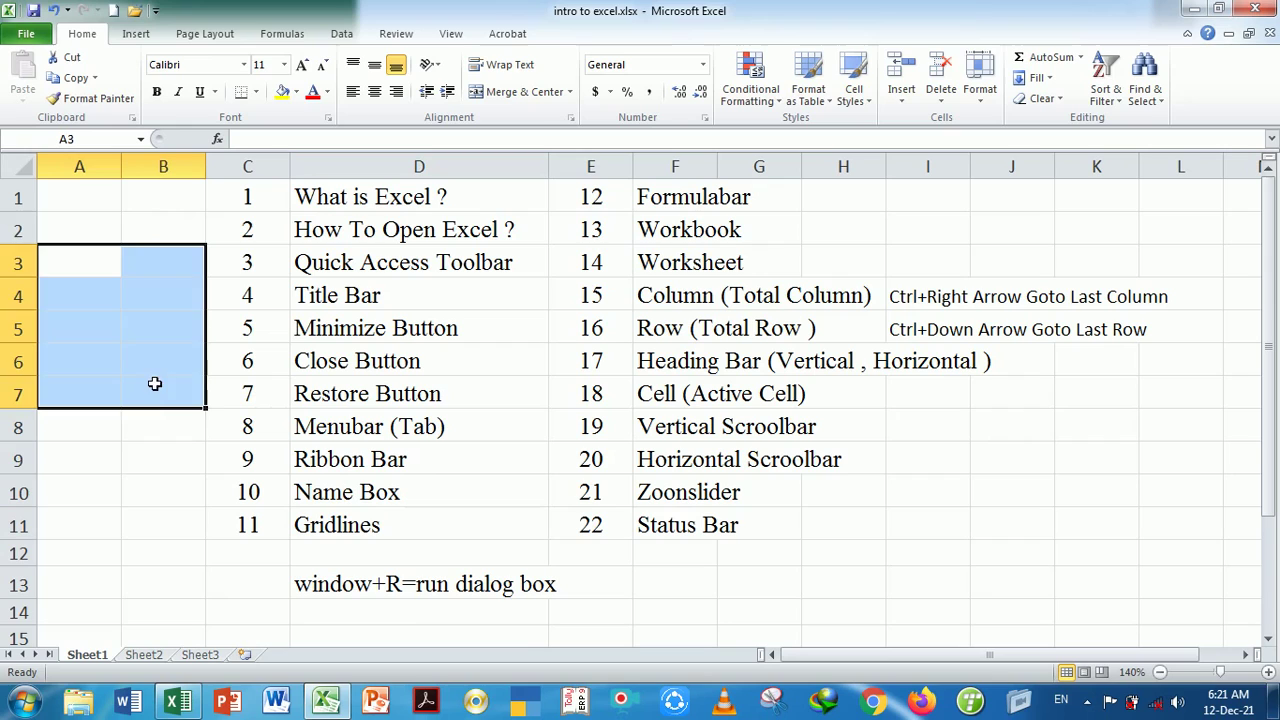
pyautogui.click(166, 458)
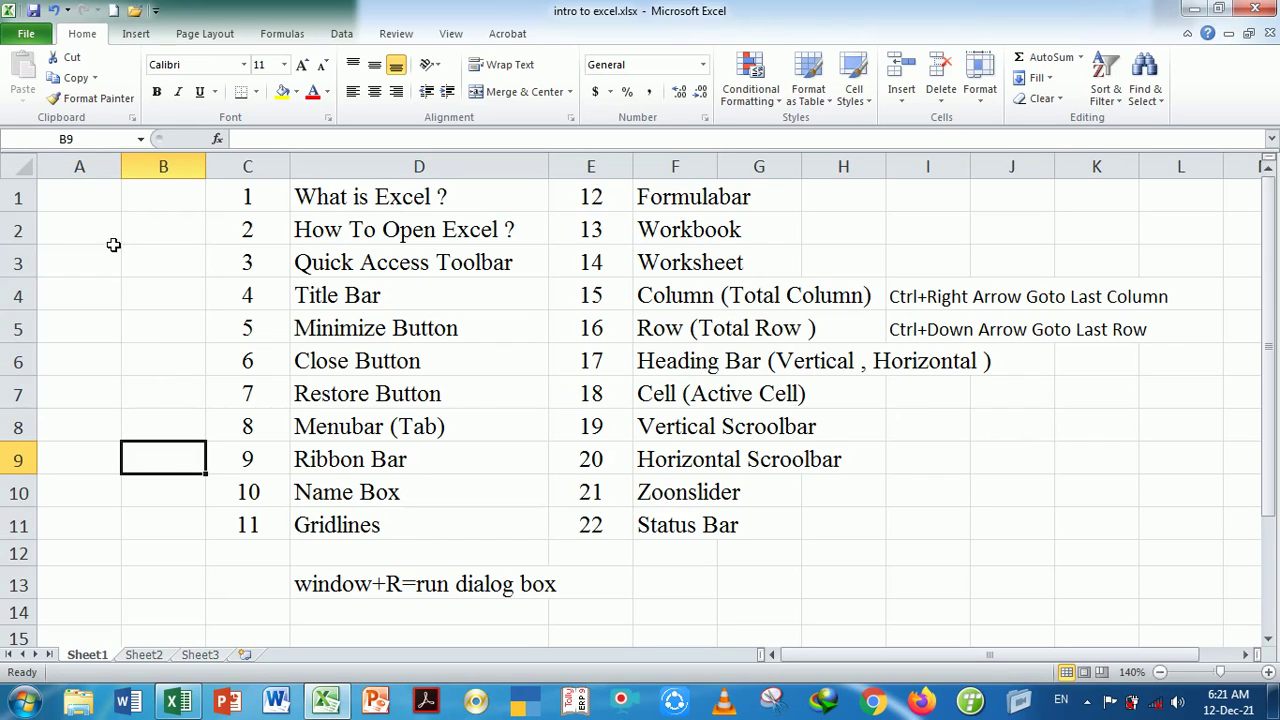
pyautogui.click(148, 363)
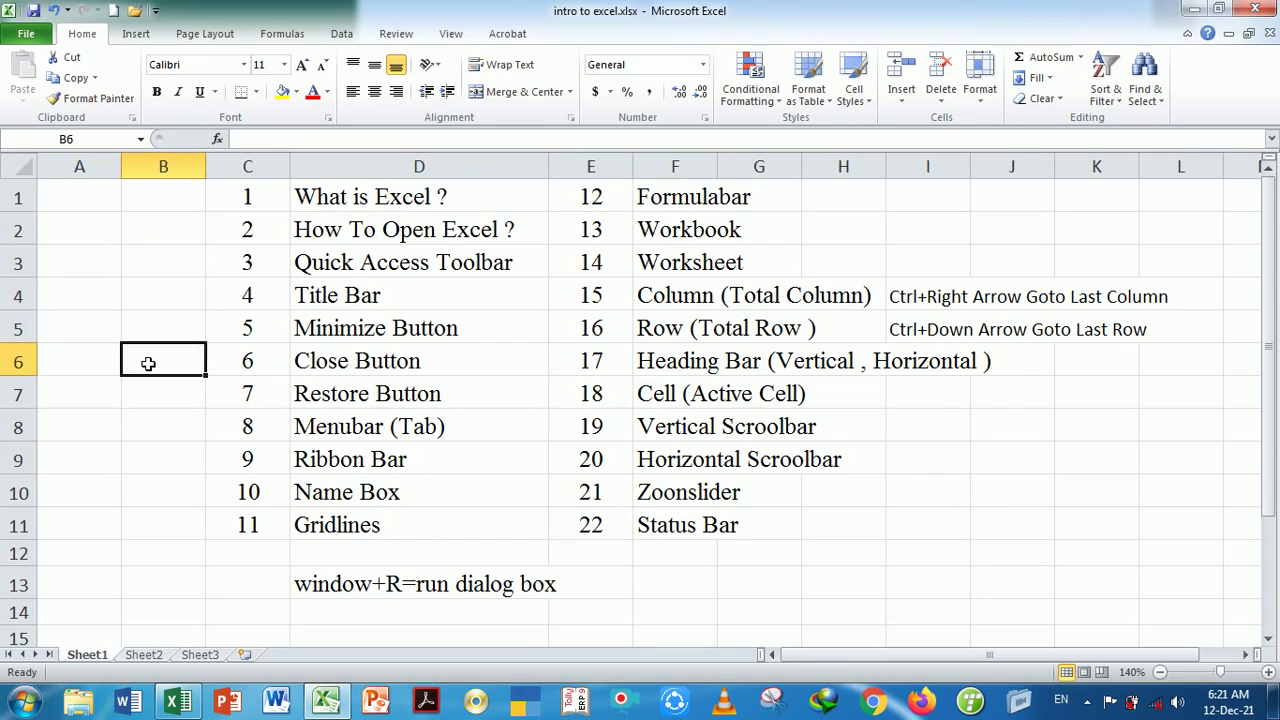
pyautogui.click(150, 306)
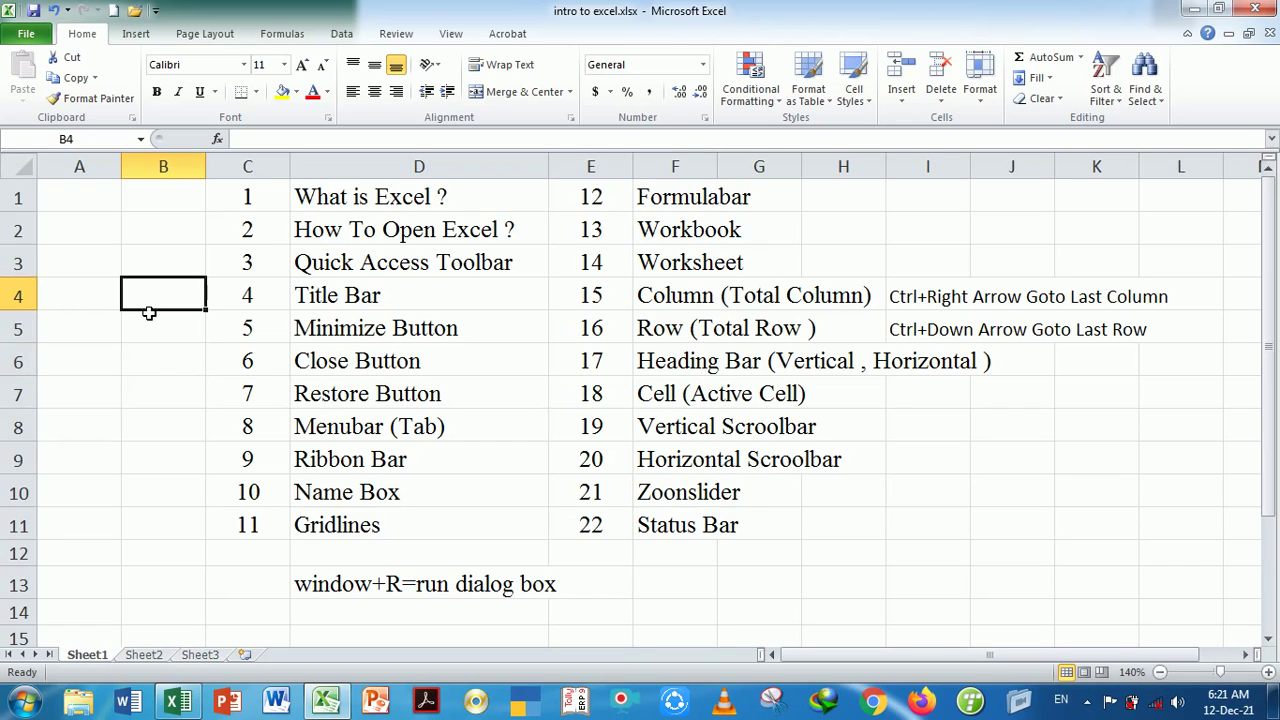
pyautogui.click(157, 362)
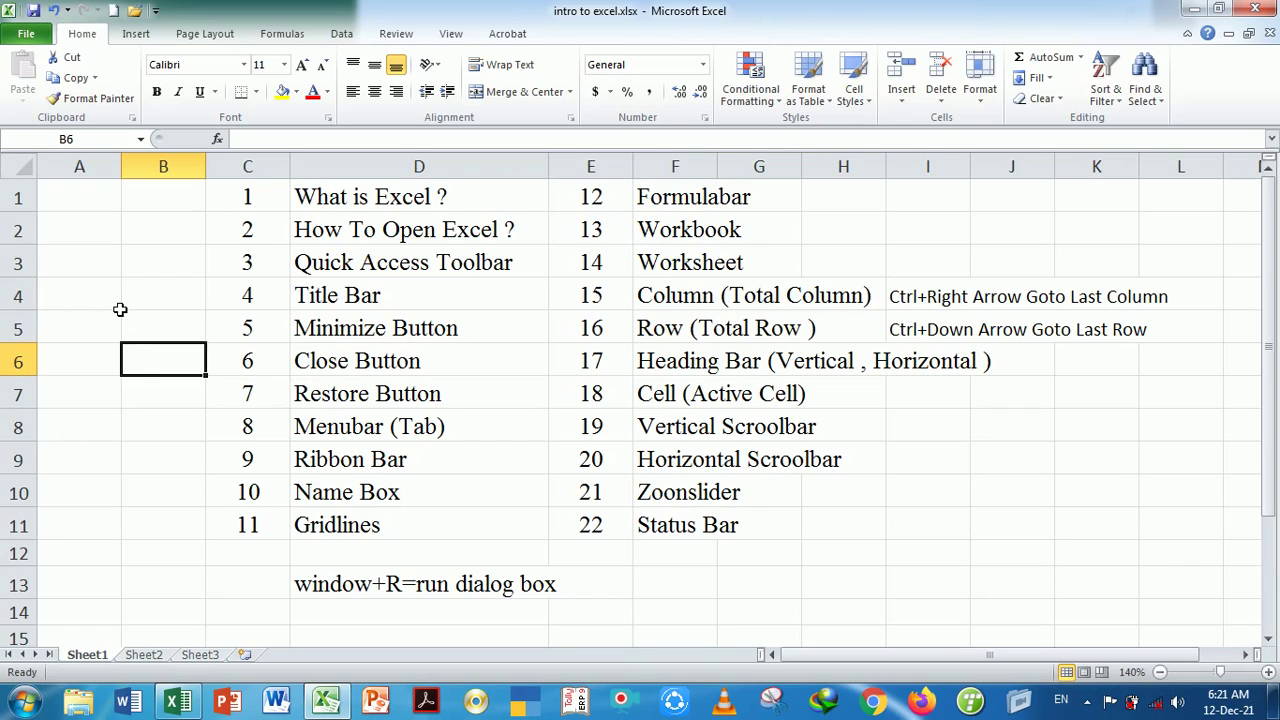
pyautogui.click(119, 309)
pyautogui.click(132, 338)
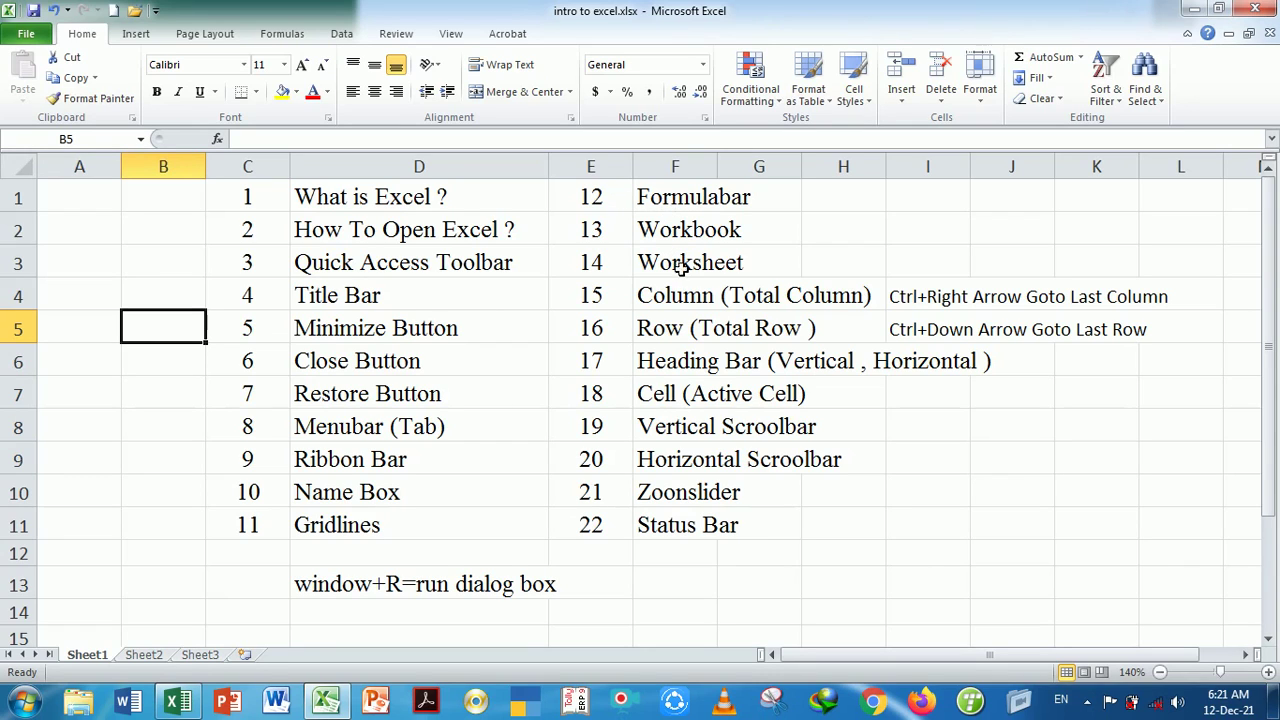
pyautogui.click(702, 588)
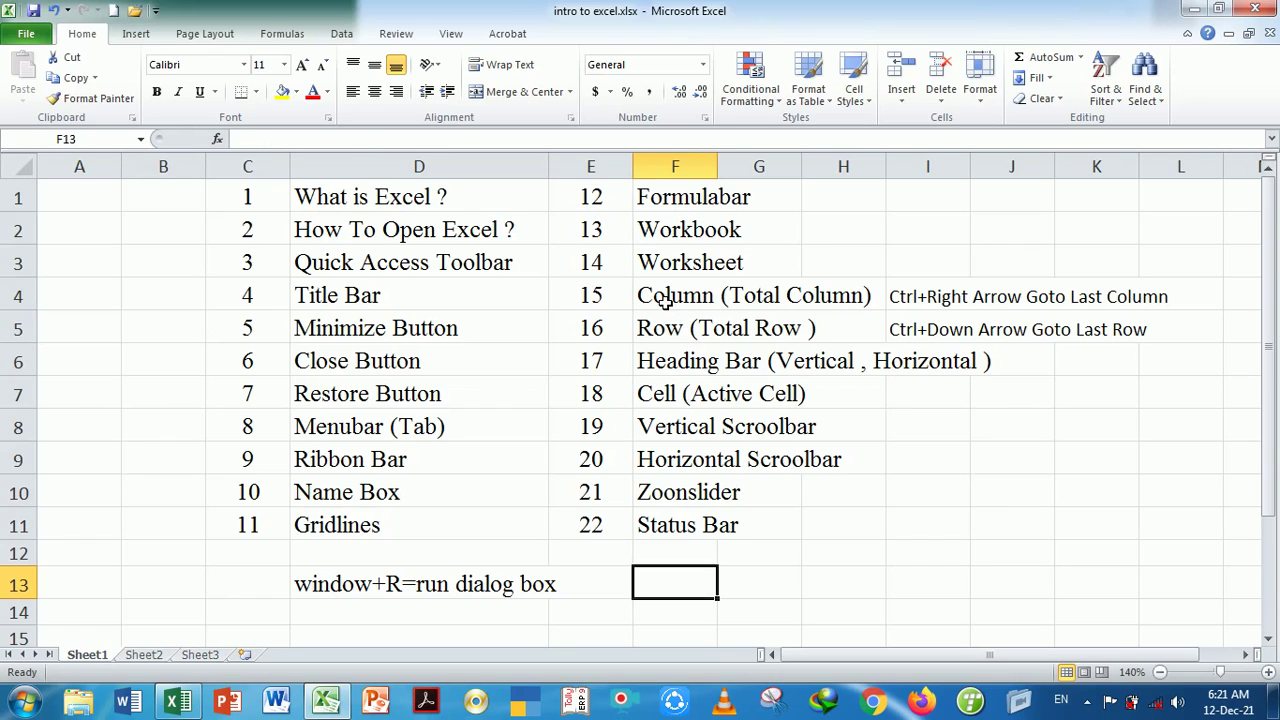
pyautogui.click(666, 304)
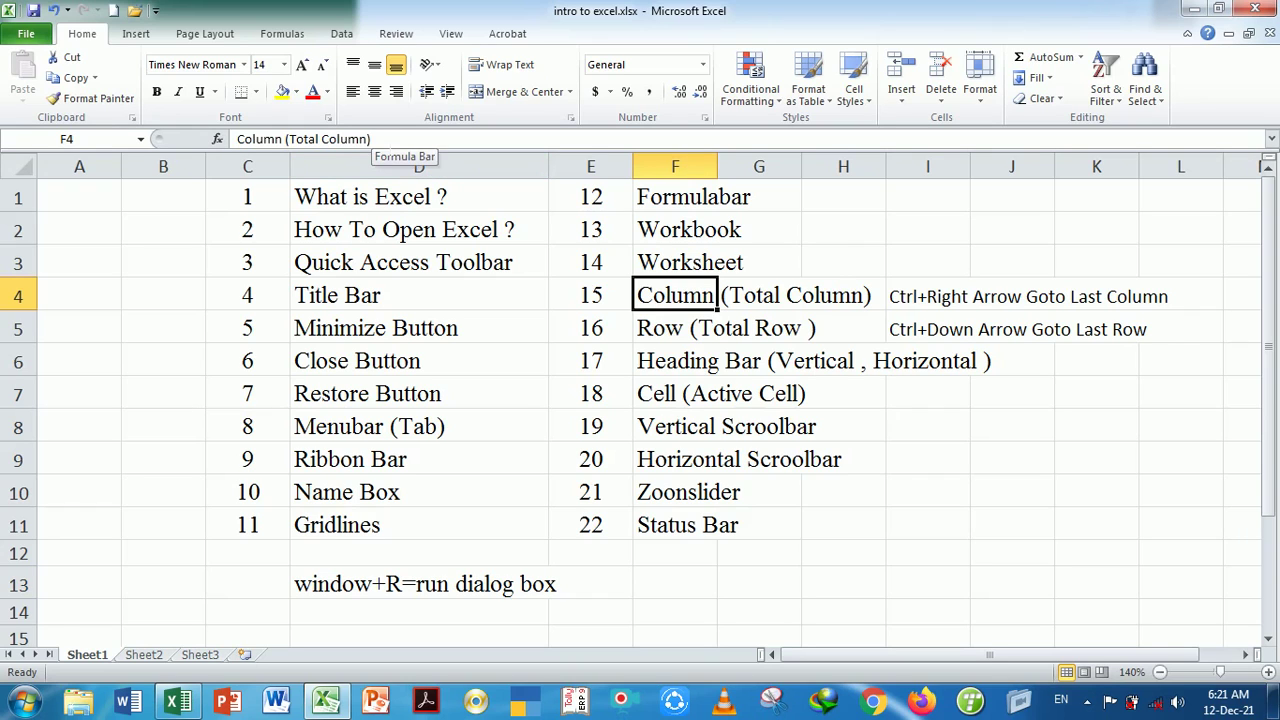
pyautogui.click(400, 140)
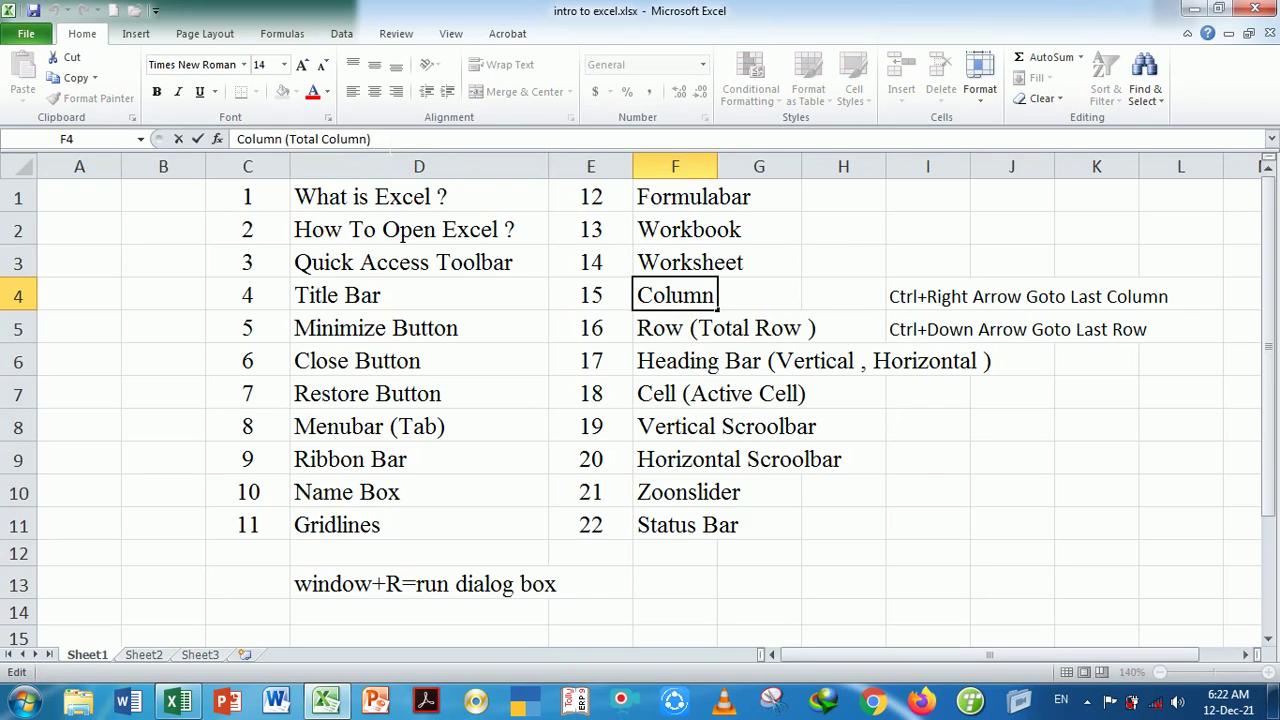
pyautogui.press('Return')
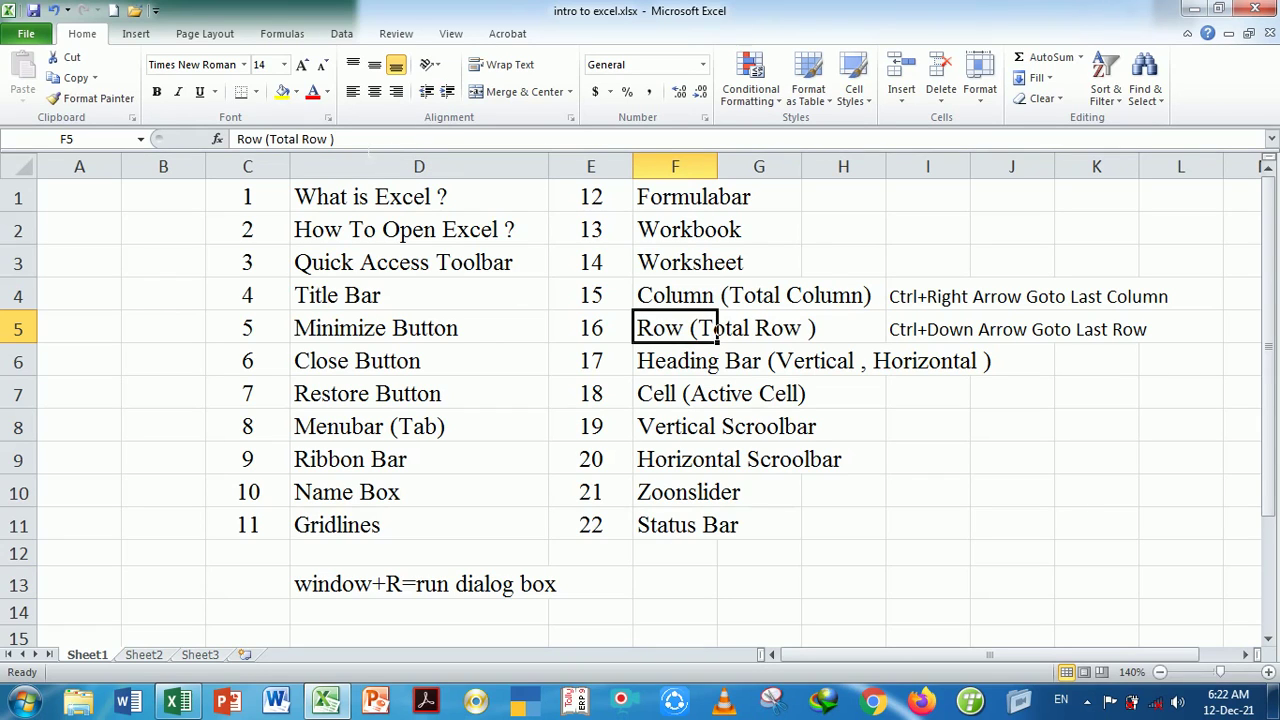
pyautogui.click(368, 140)
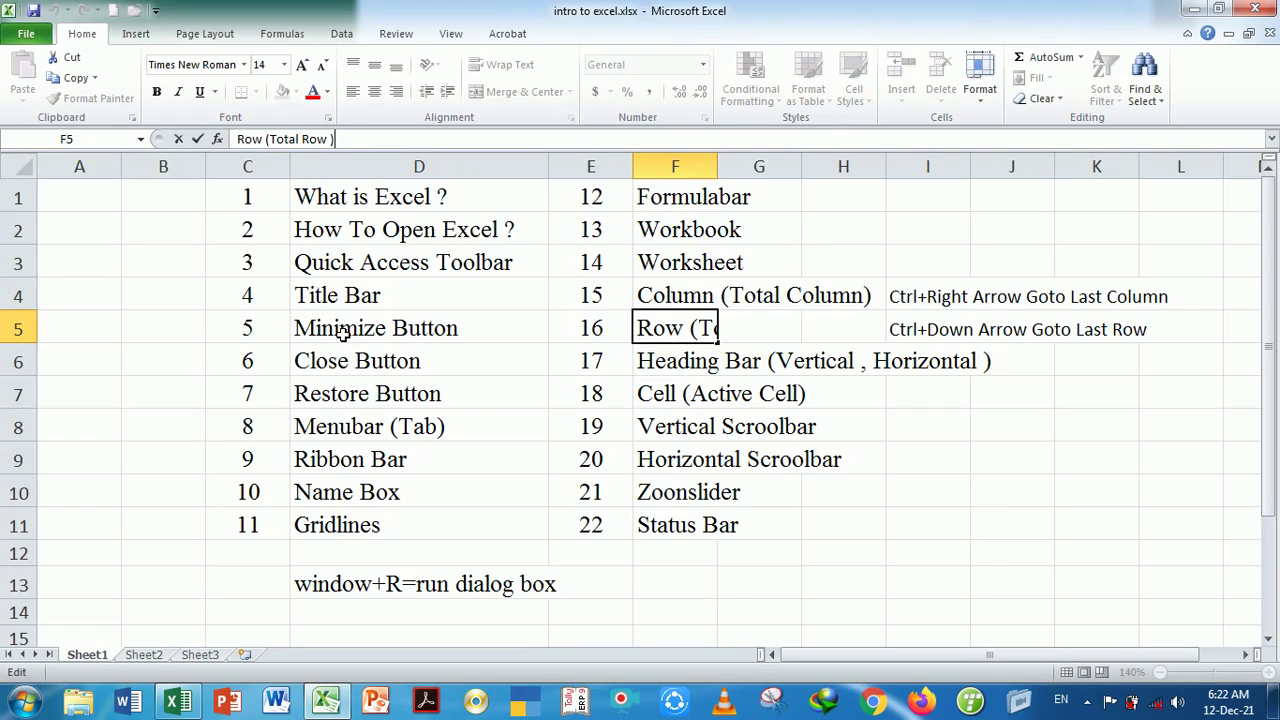
pyautogui.click(344, 336)
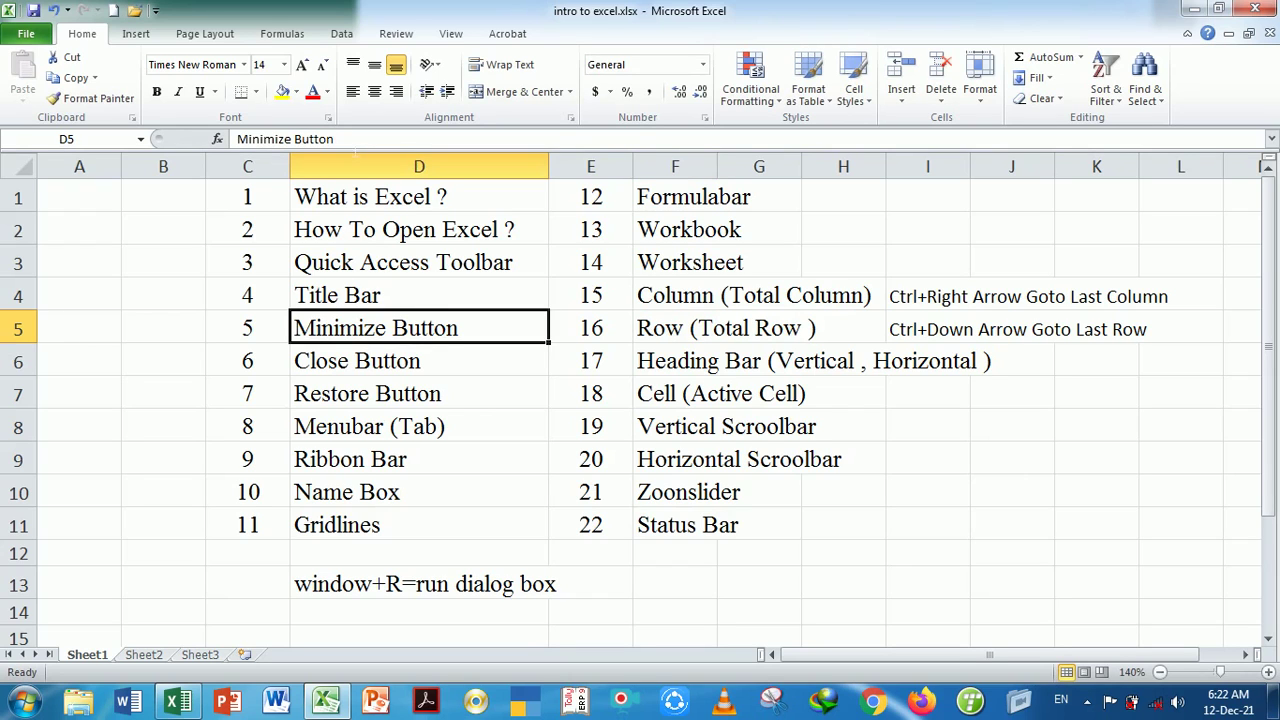
pyautogui.click(352, 142)
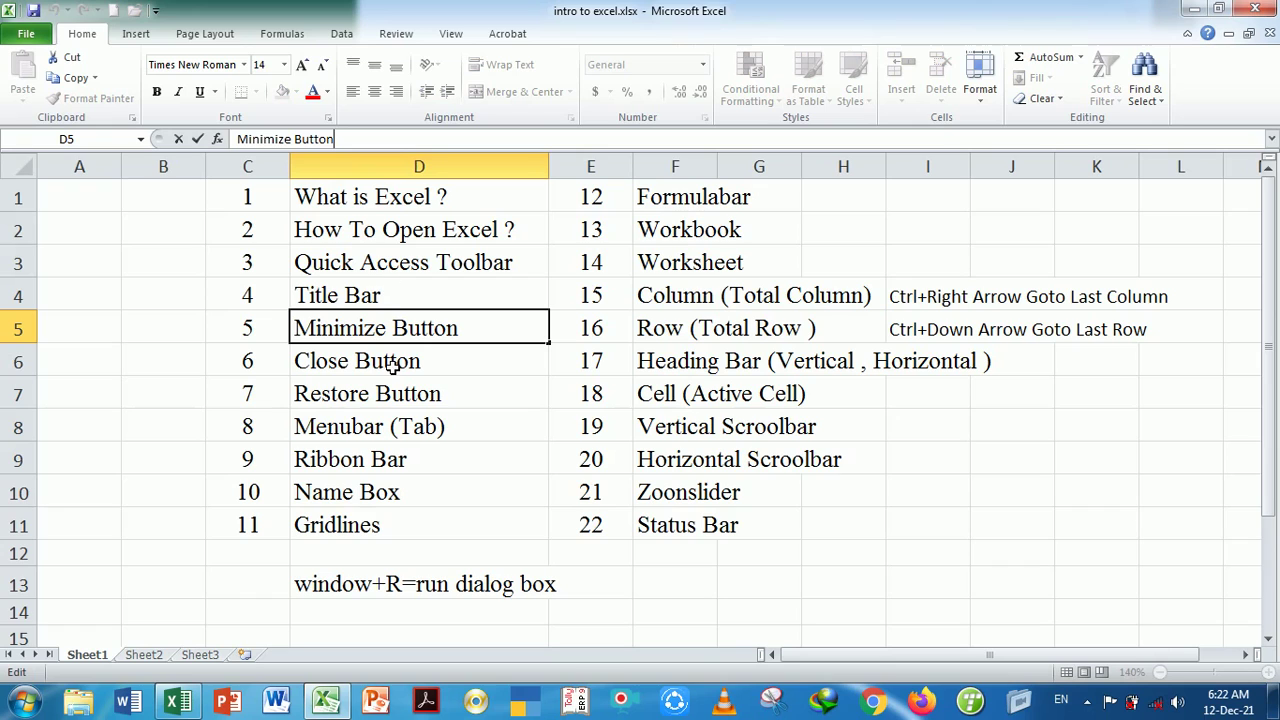
pyautogui.click(382, 496)
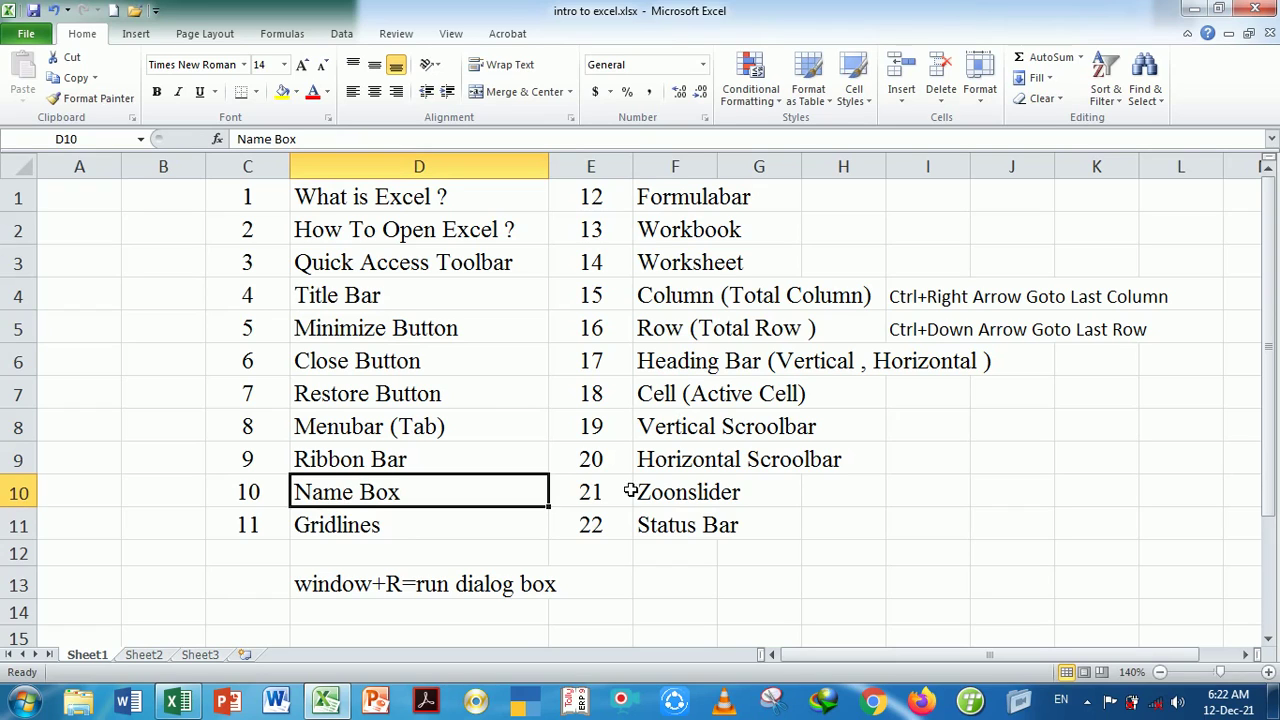
pyautogui.click(686, 472)
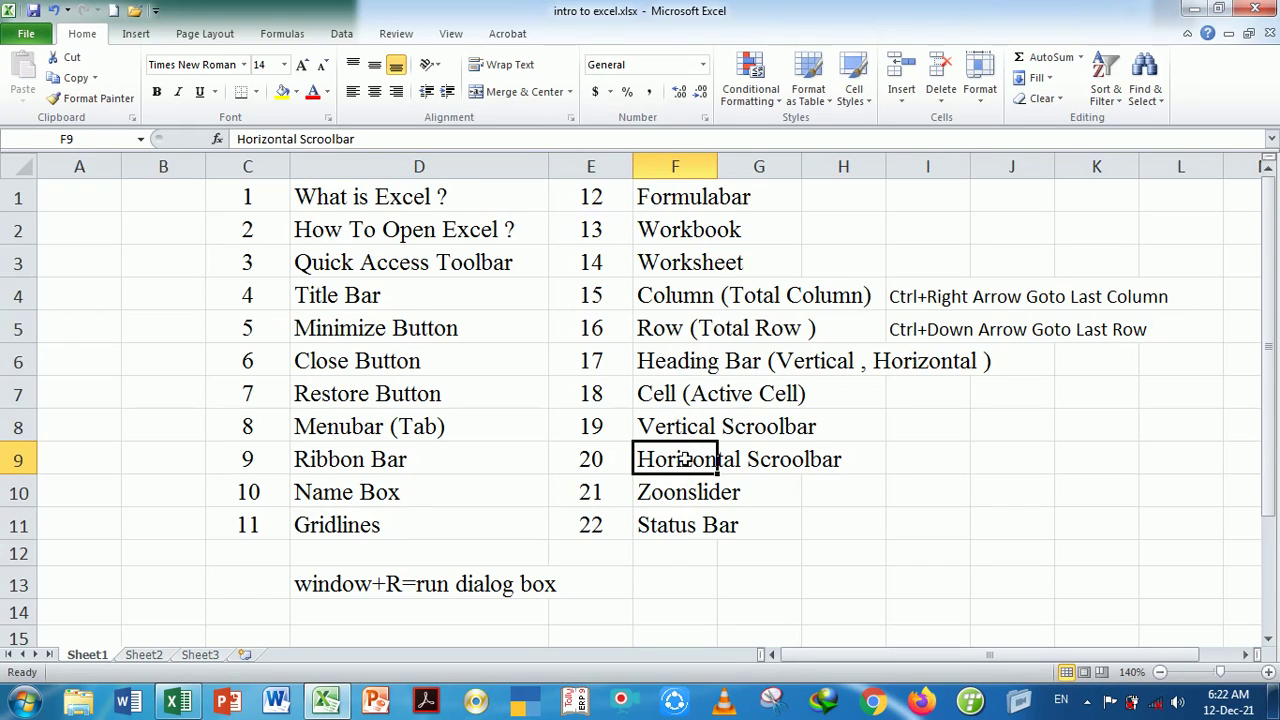
pyautogui.click(655, 311)
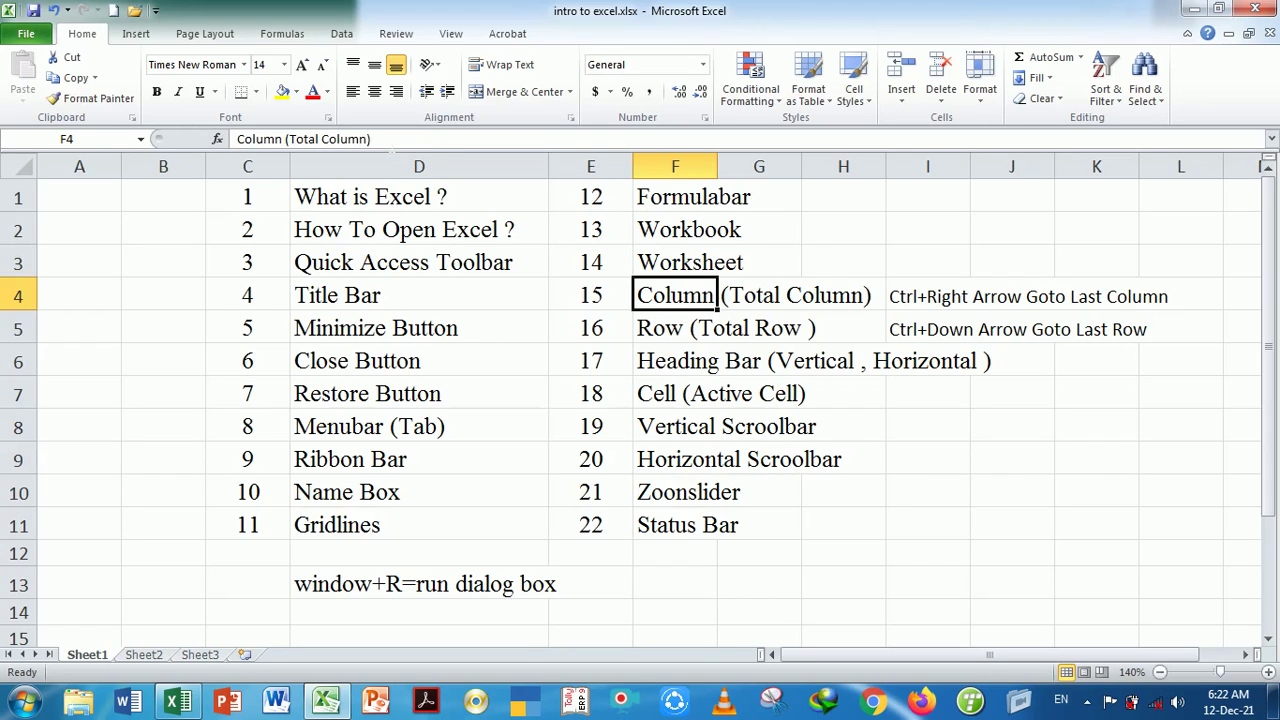
pyautogui.click(392, 142)
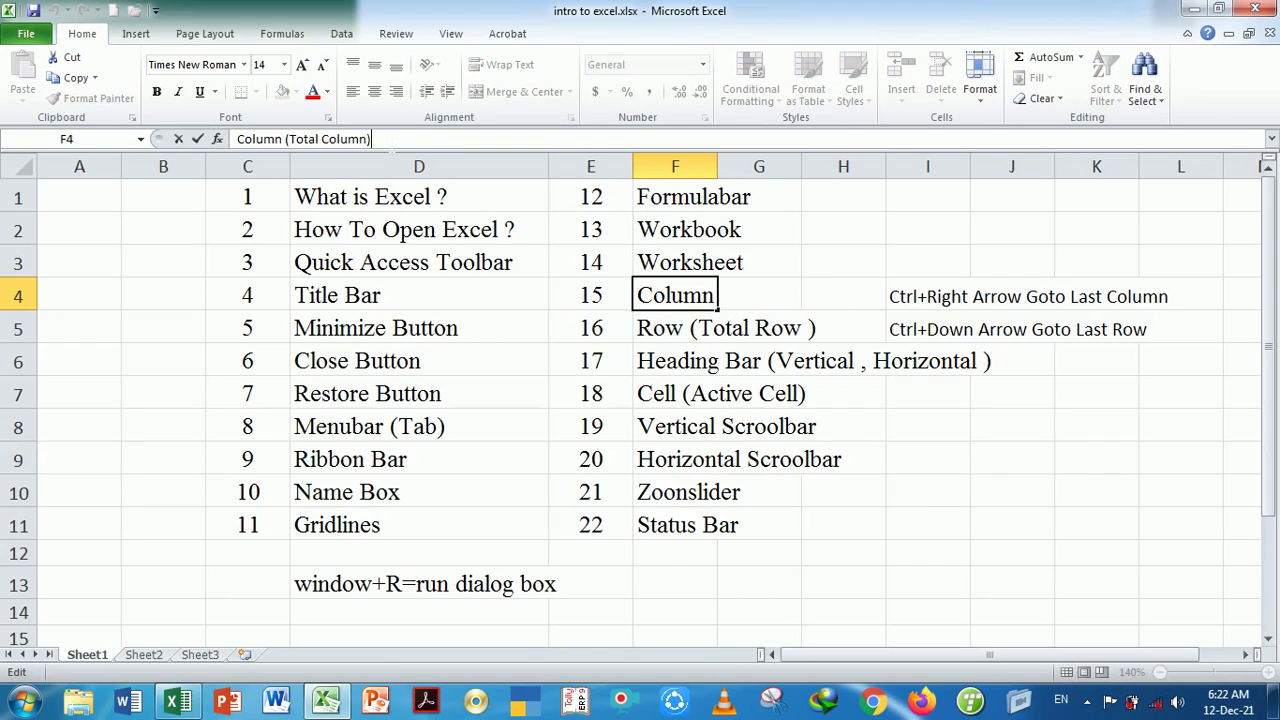
pyautogui.click(670, 265)
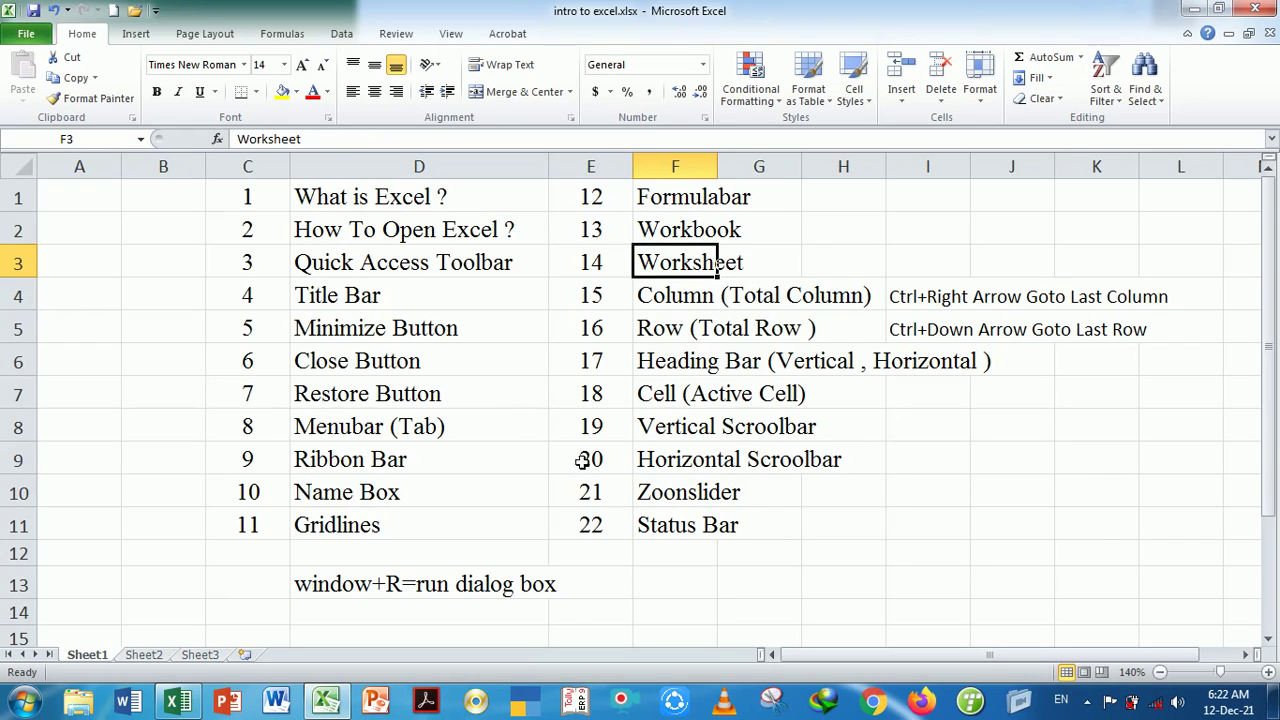
pyautogui.click(686, 233)
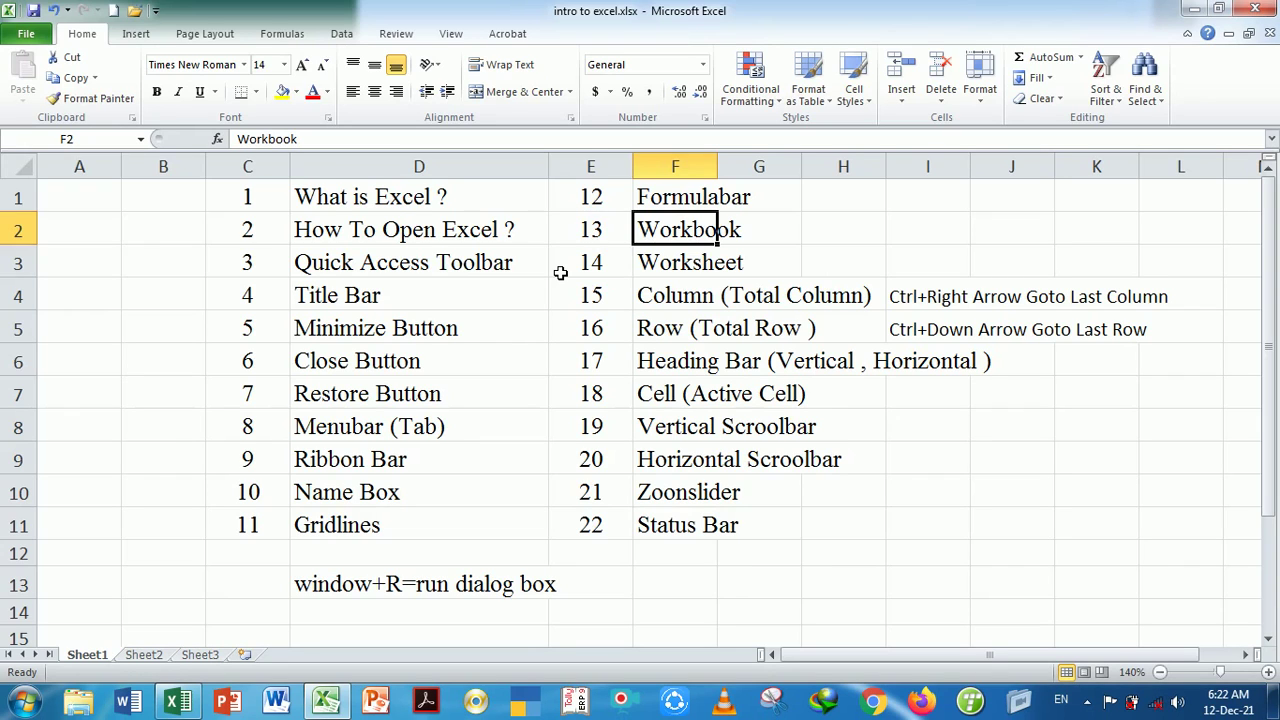
pyautogui.click(664, 276)
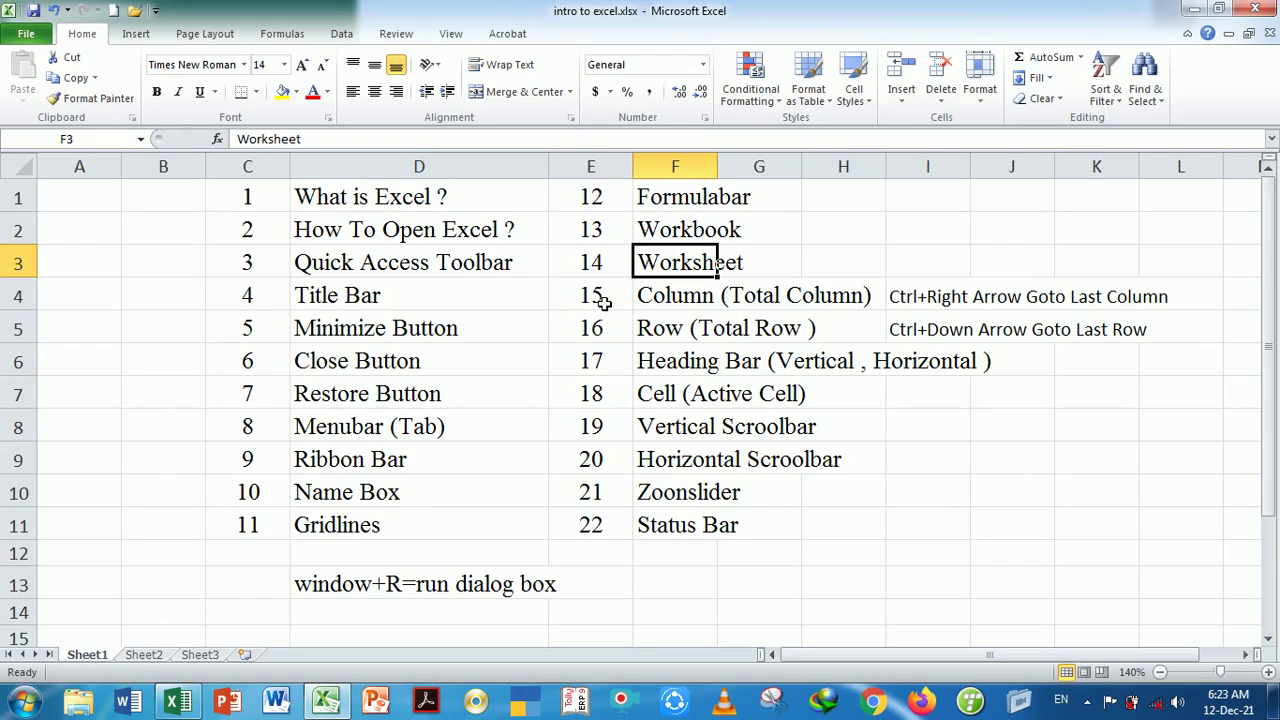
pyautogui.click(678, 308)
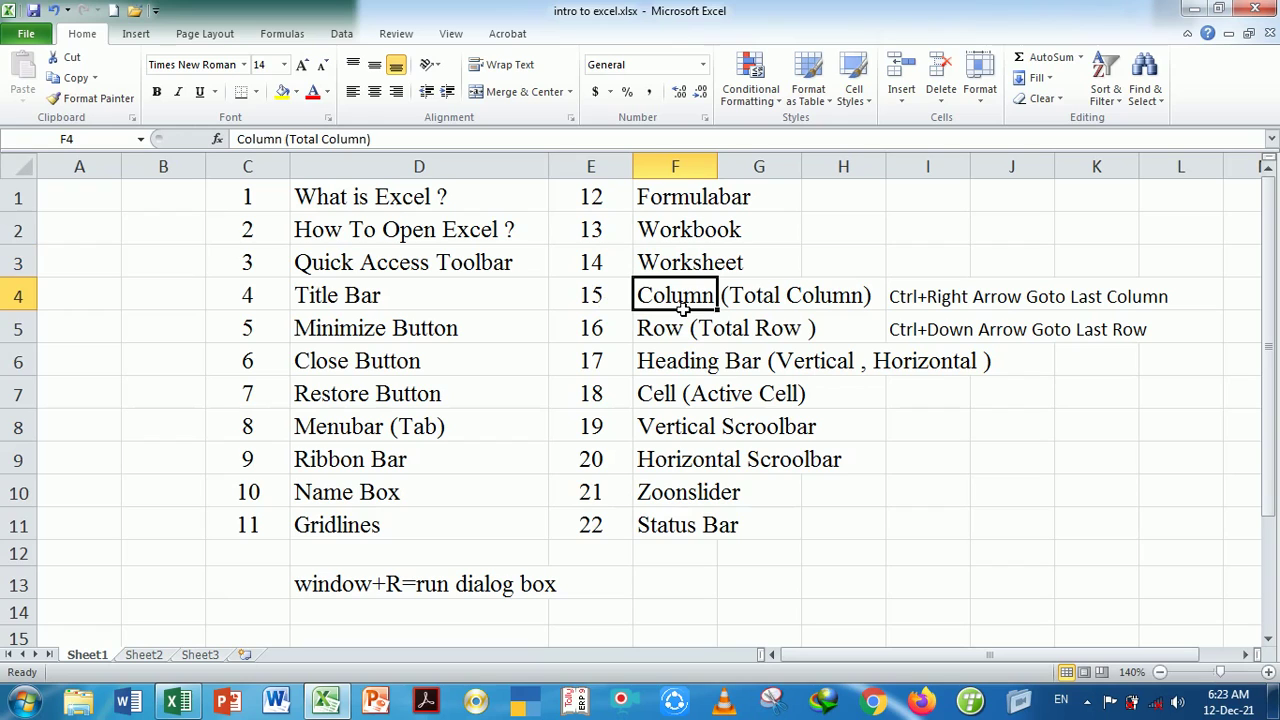
pyautogui.click(944, 181)
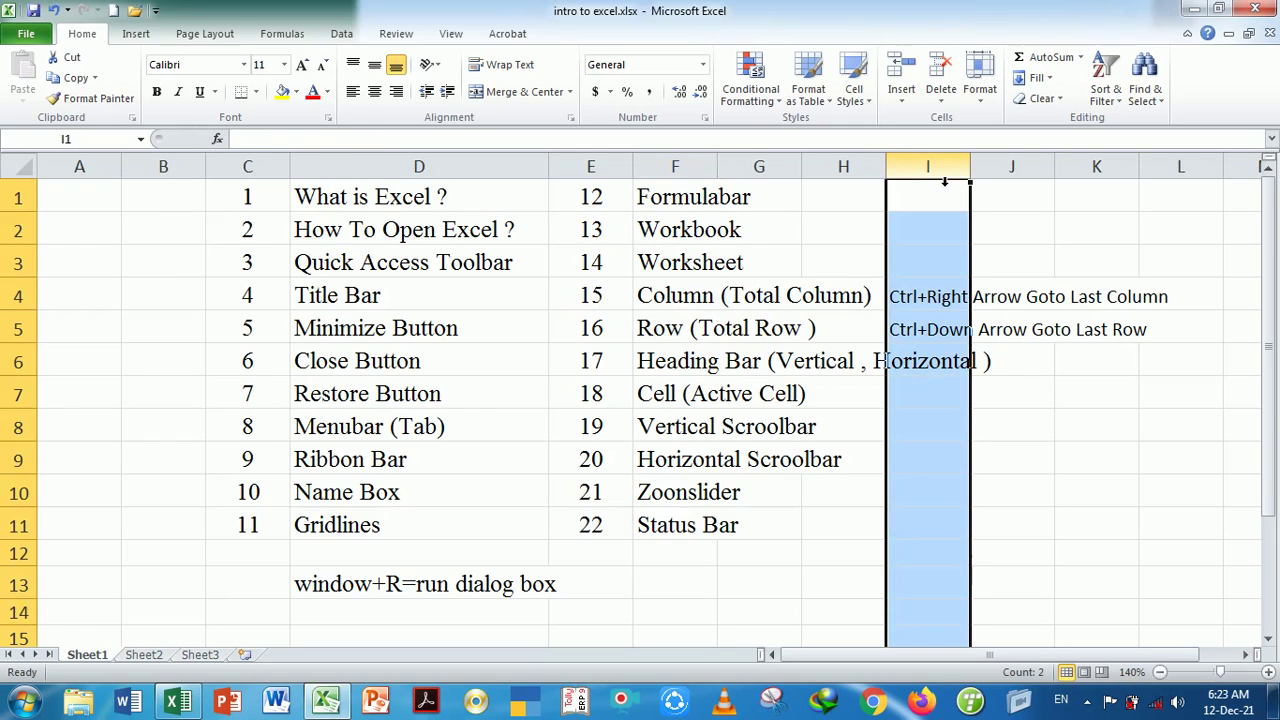
pyautogui.click(1098, 176)
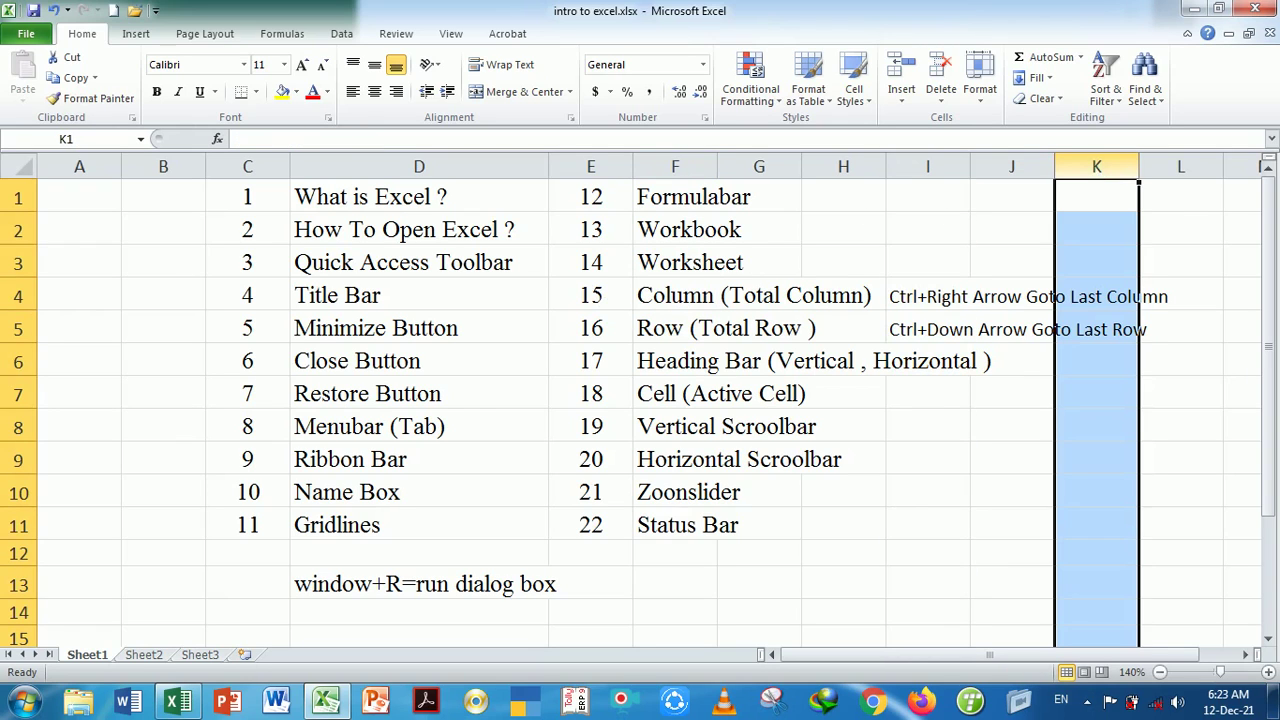
pyautogui.click(1034, 188)
pyautogui.click(948, 188)
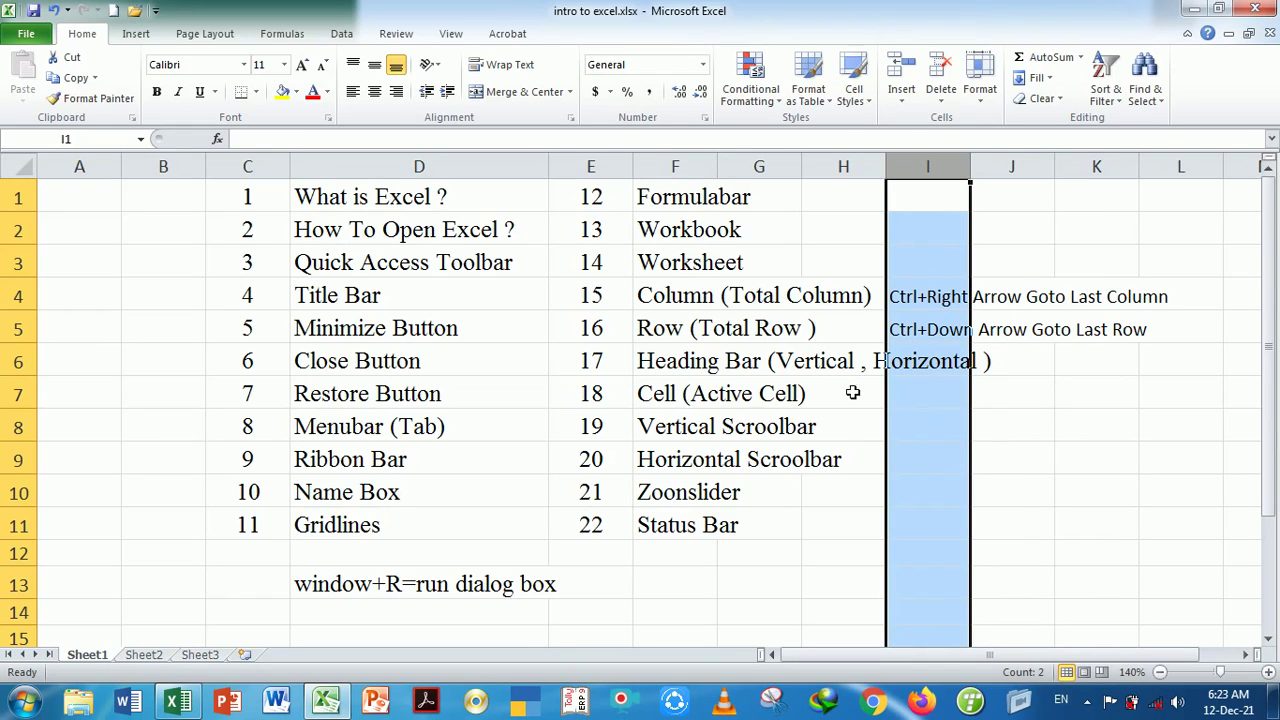
pyautogui.click(923, 300)
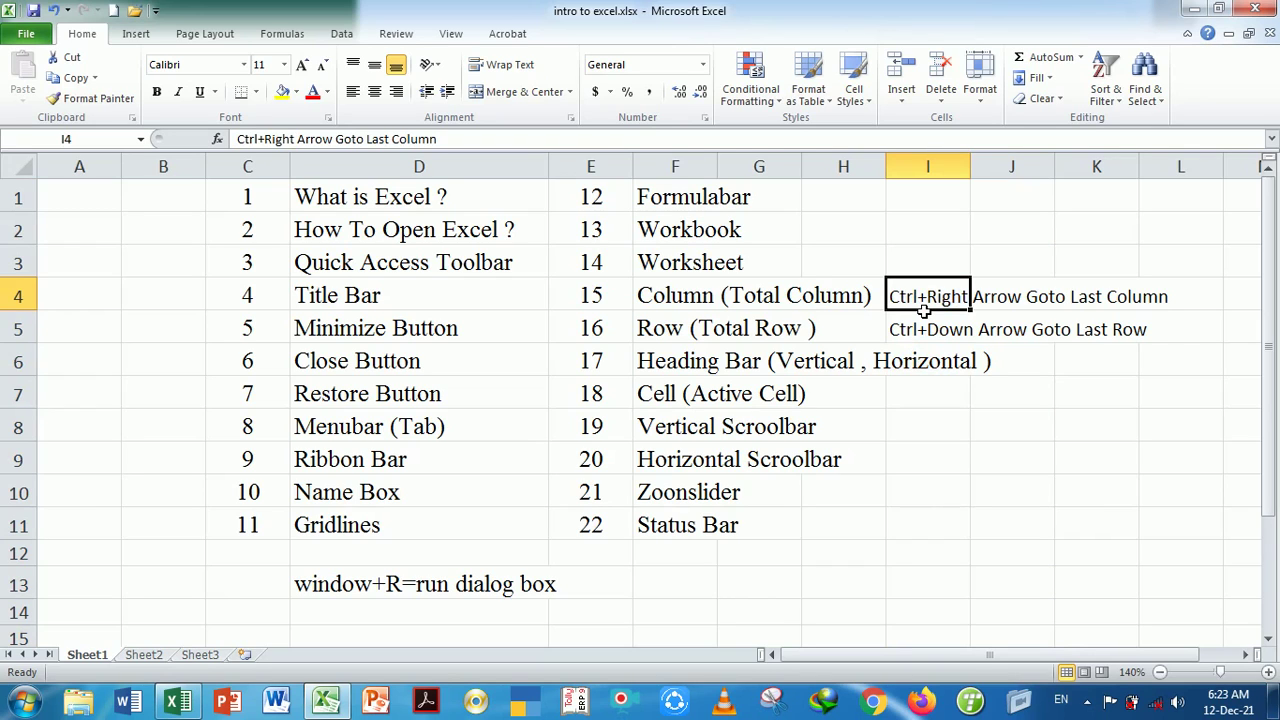
pyautogui.click(928, 237)
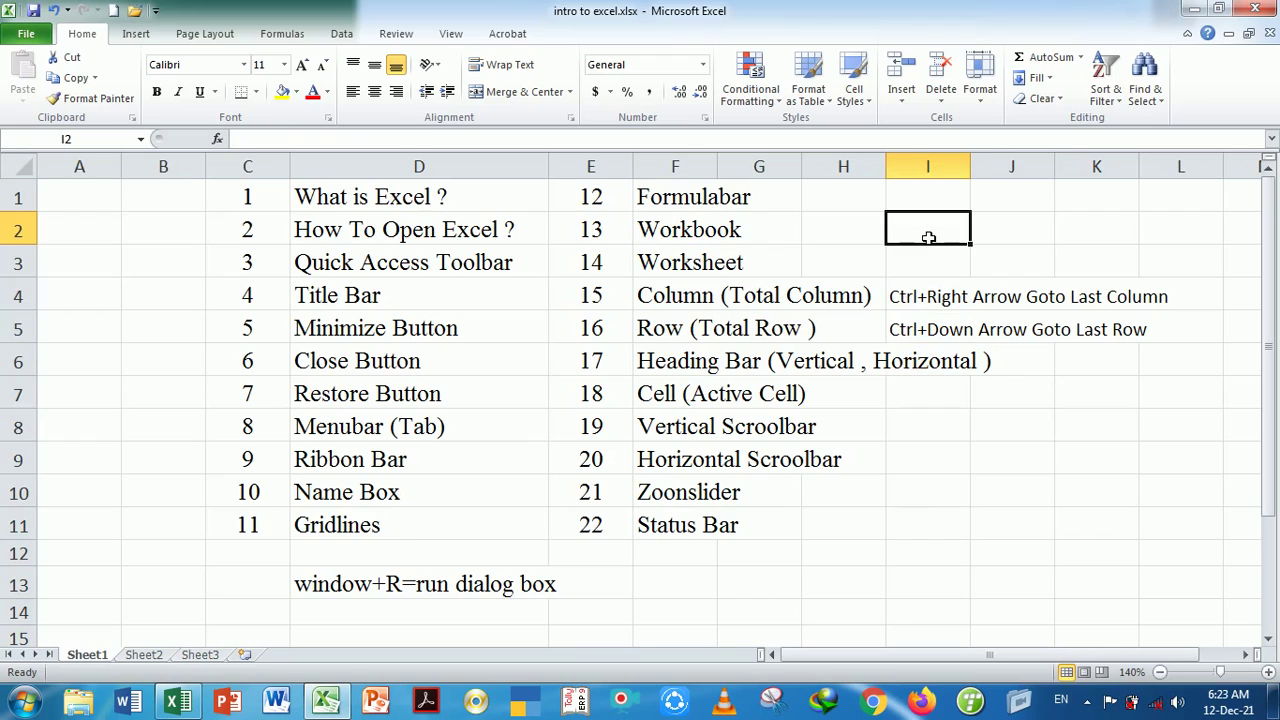
pyautogui.press('Right')
pyautogui.press('Right')
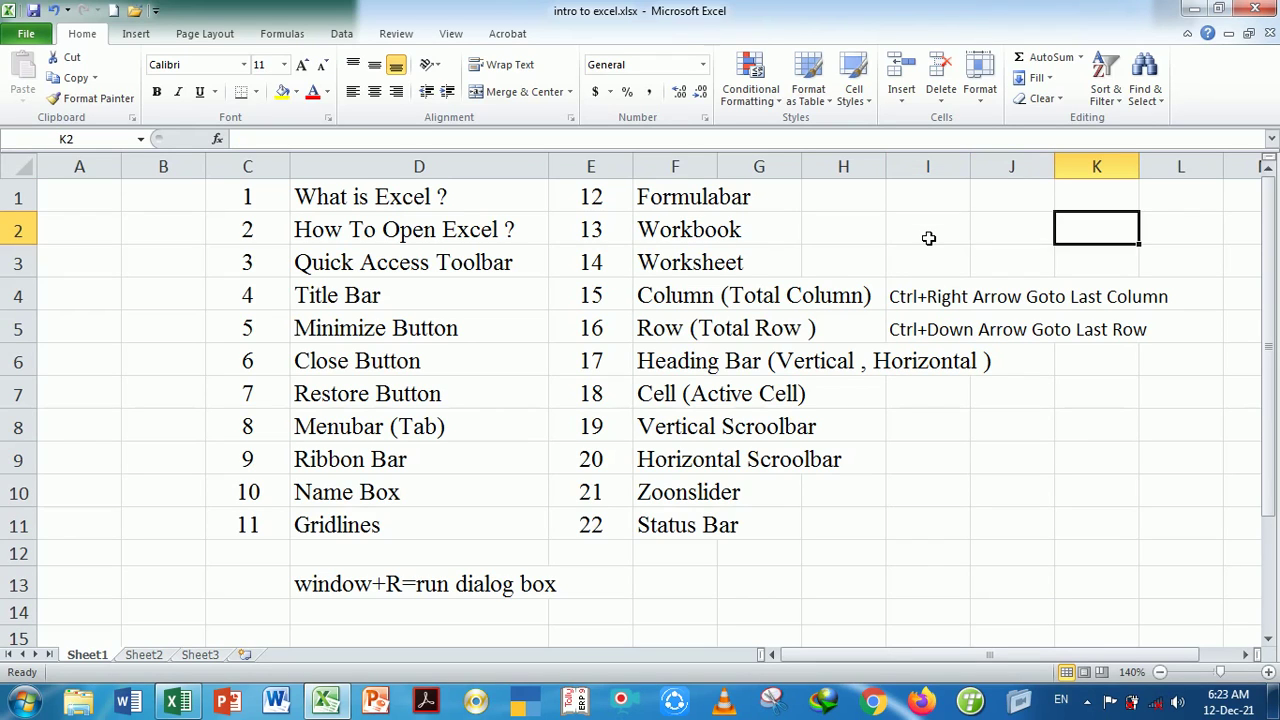
pyautogui.press('Down')
pyautogui.press('Down')
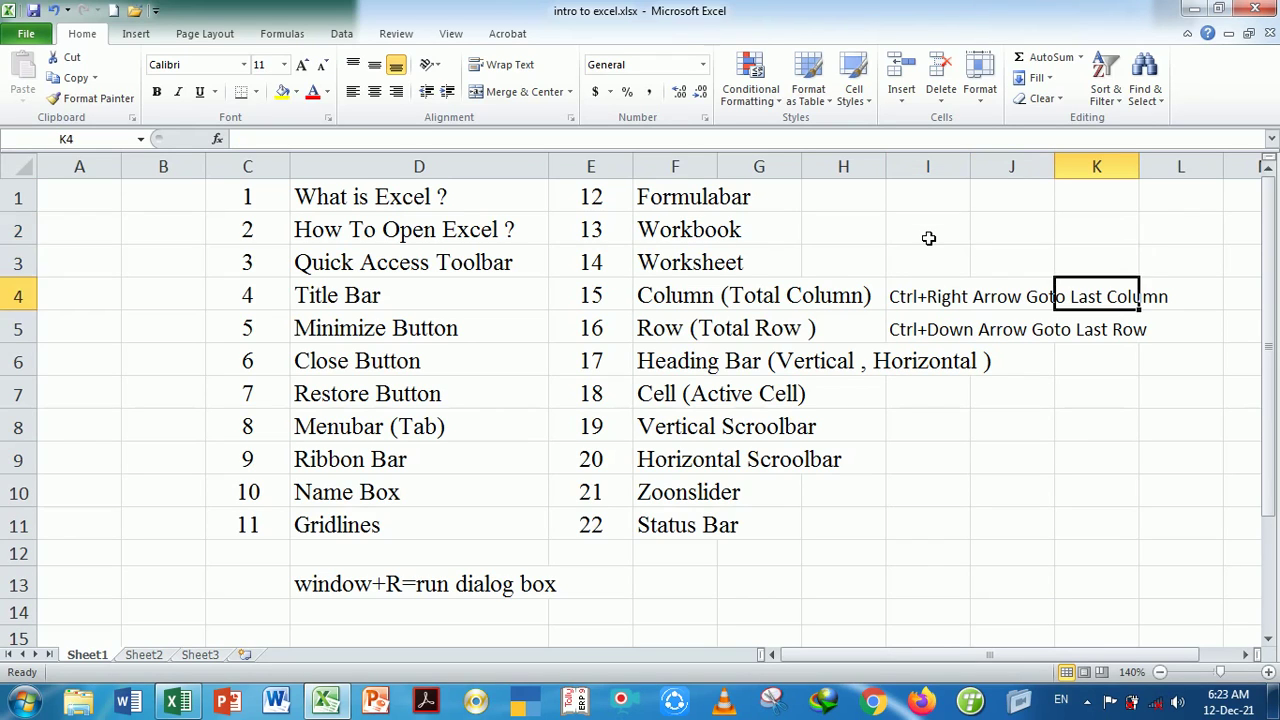
pyautogui.press('Down')
pyautogui.press('Down')
pyautogui.press('Down')
pyautogui.press('Down')
pyautogui.press('Down')
pyautogui.press('Down')
# Enter the label 'column total' in I10 with 16384 in K10
pyautogui.press('Left')
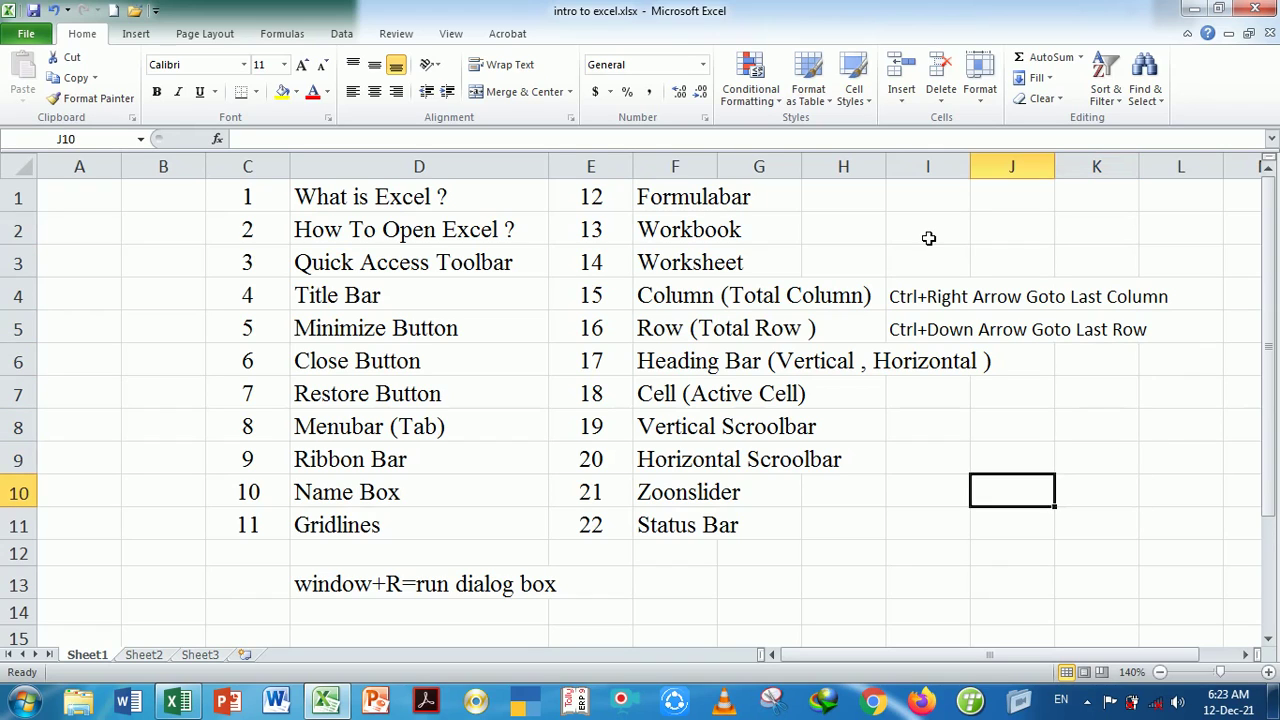
pyautogui.press('Left')
pyautogui.write('colu')
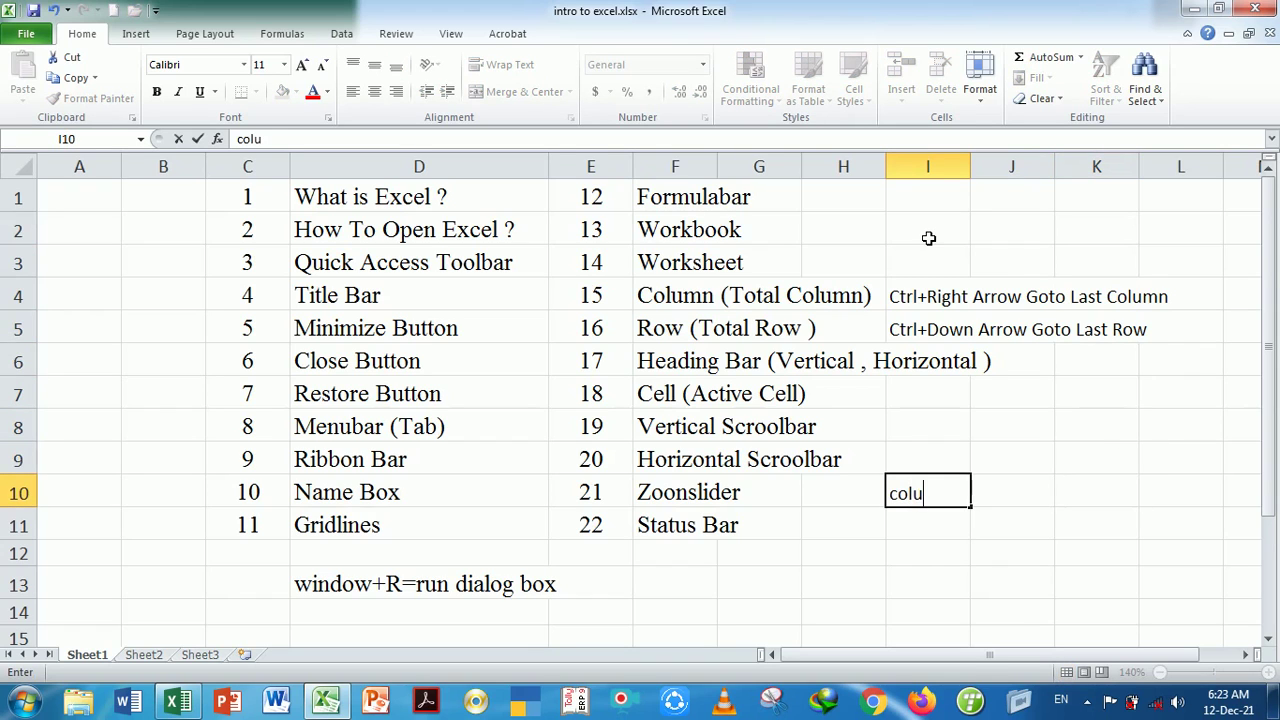
pyautogui.write('mn totla')
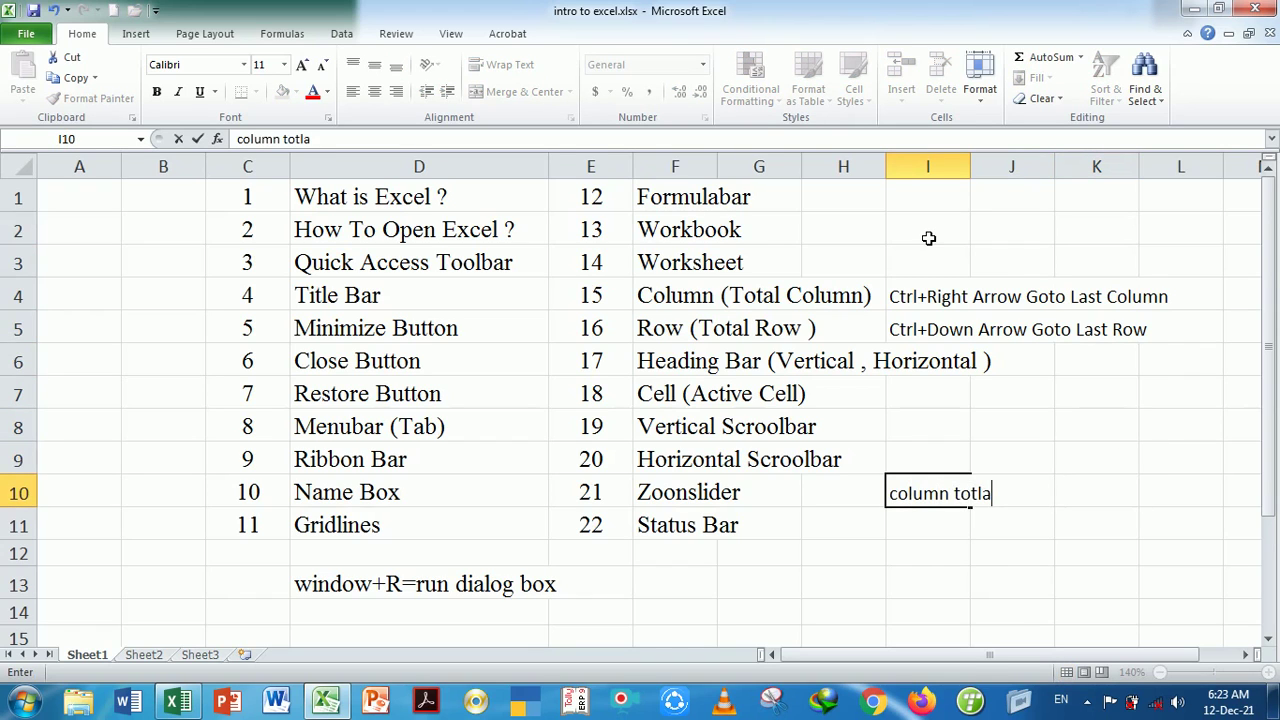
pyautogui.press('BackSpace')
pyautogui.press('BackSpace')
pyautogui.write('al')
pyautogui.press('Right')
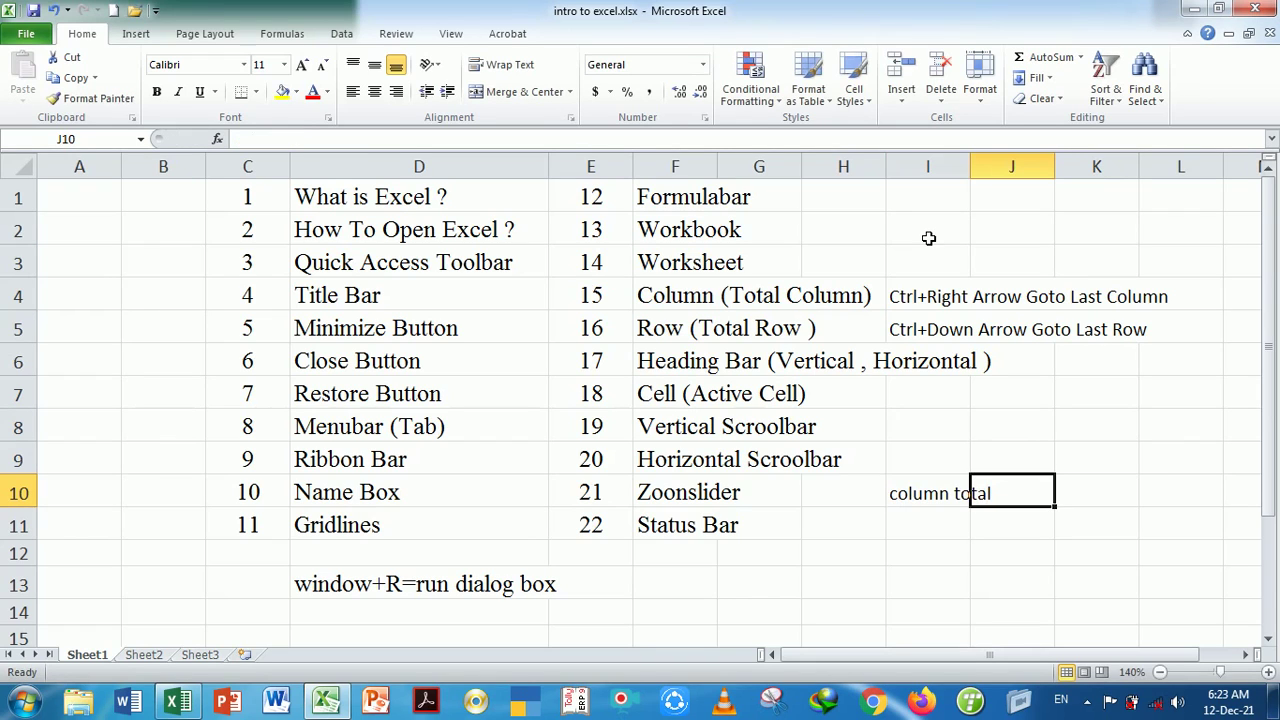
pyautogui.press('Right')
pyautogui.write('16')
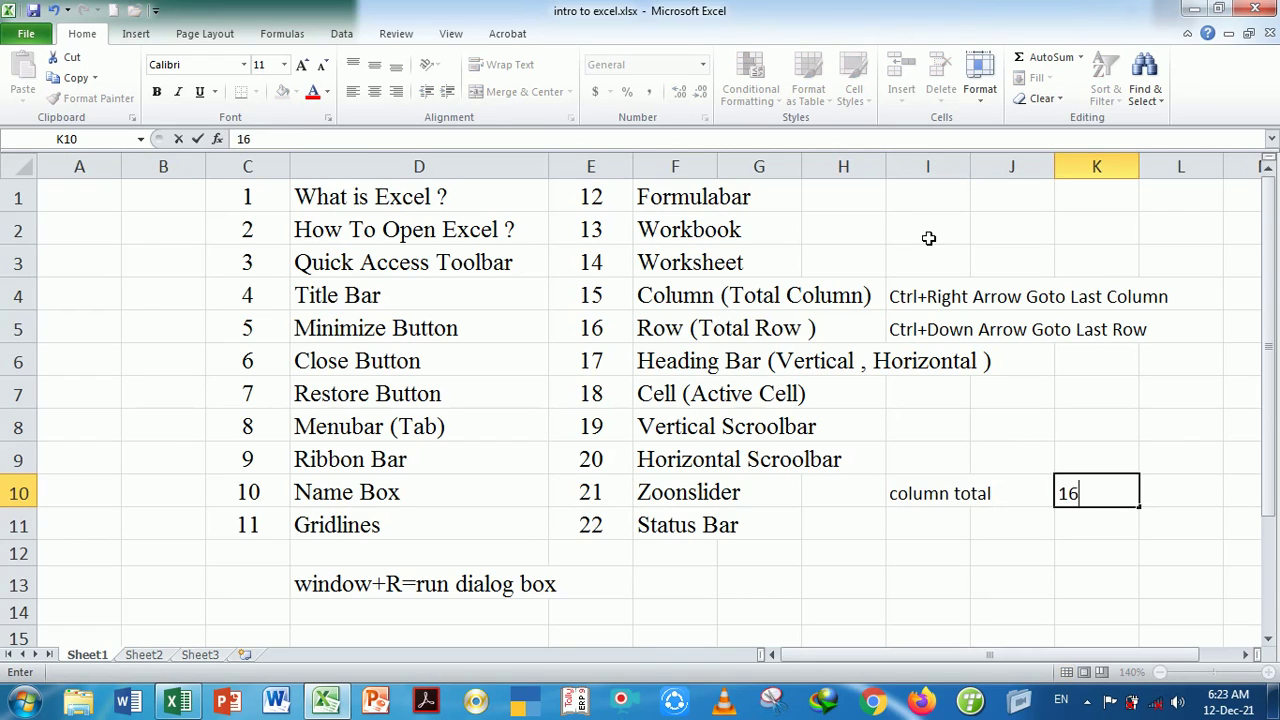
pyautogui.write('384')
pyautogui.press('Return')
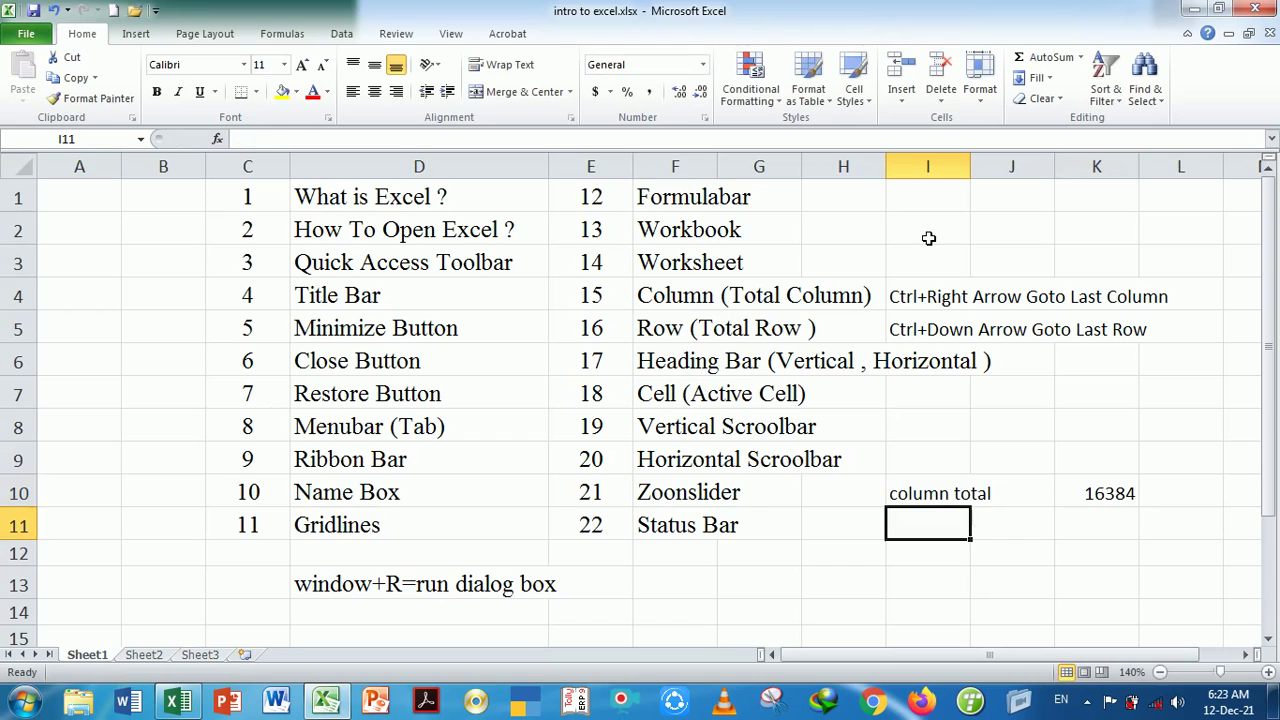
# Enter the label 'row' in I11 with 1048576 in K11
pyautogui.write('row')
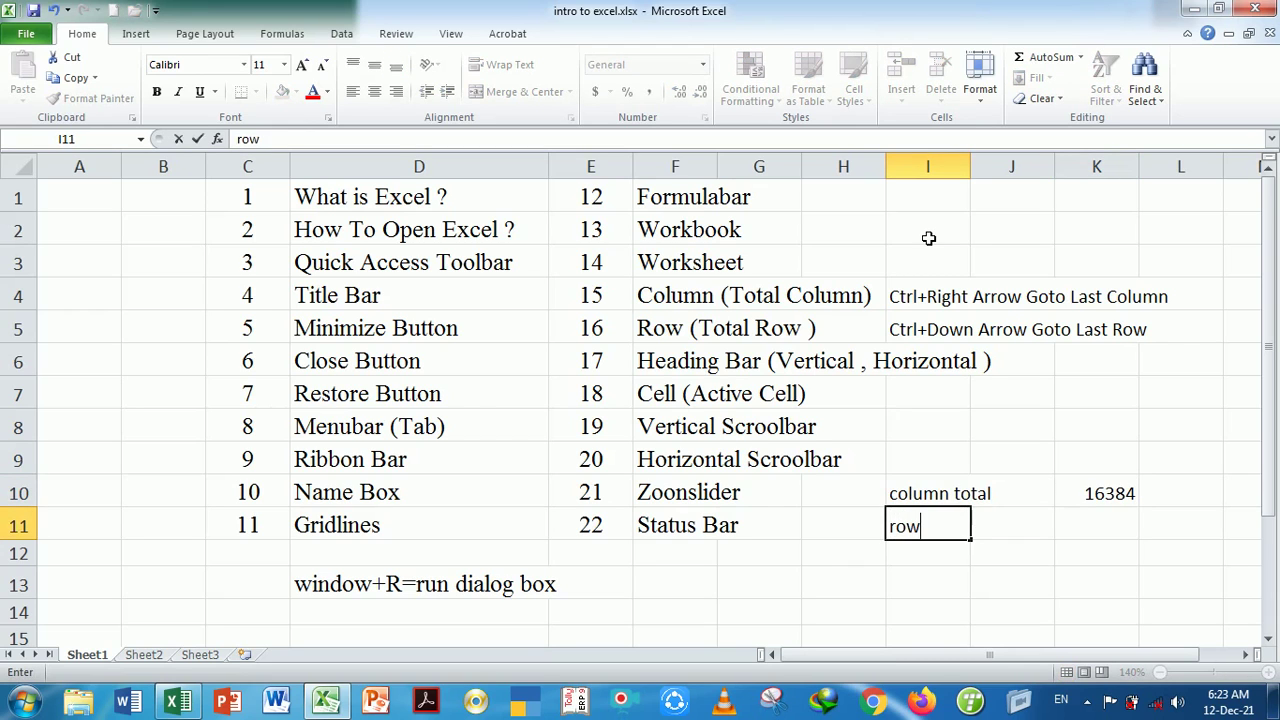
pyautogui.press('Right')
pyautogui.press('Right')
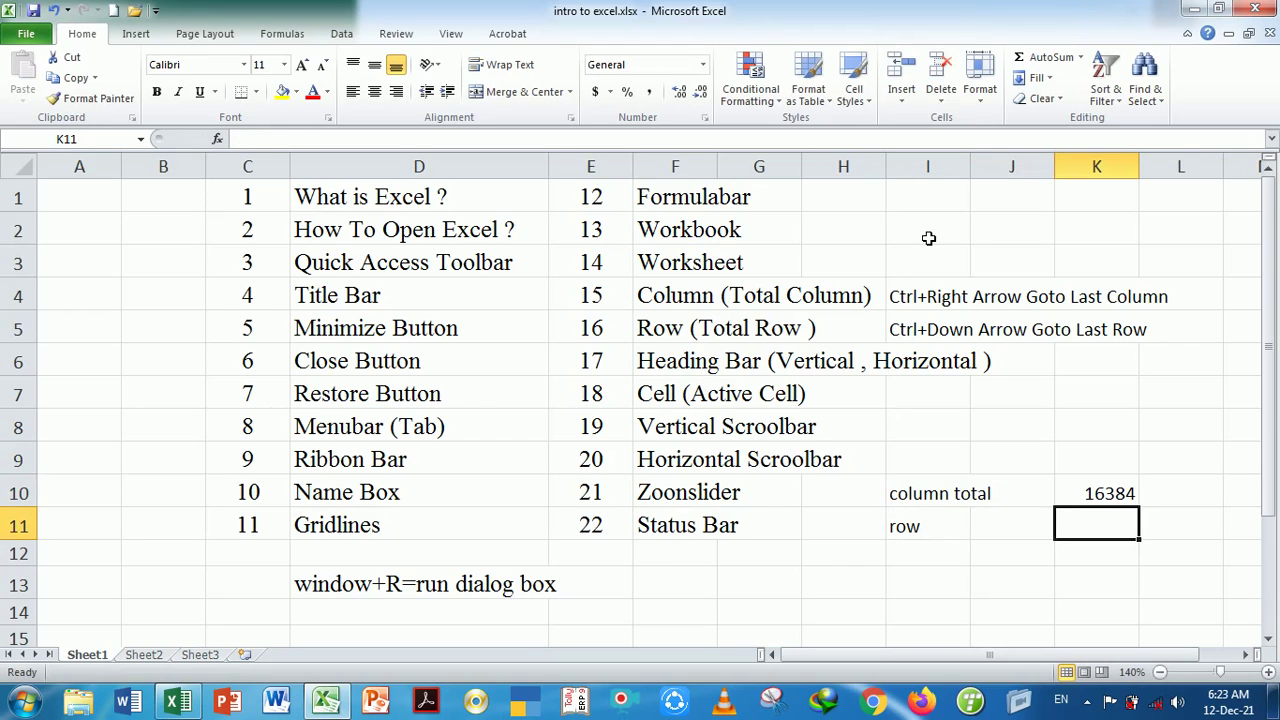
pyautogui.write('10485')
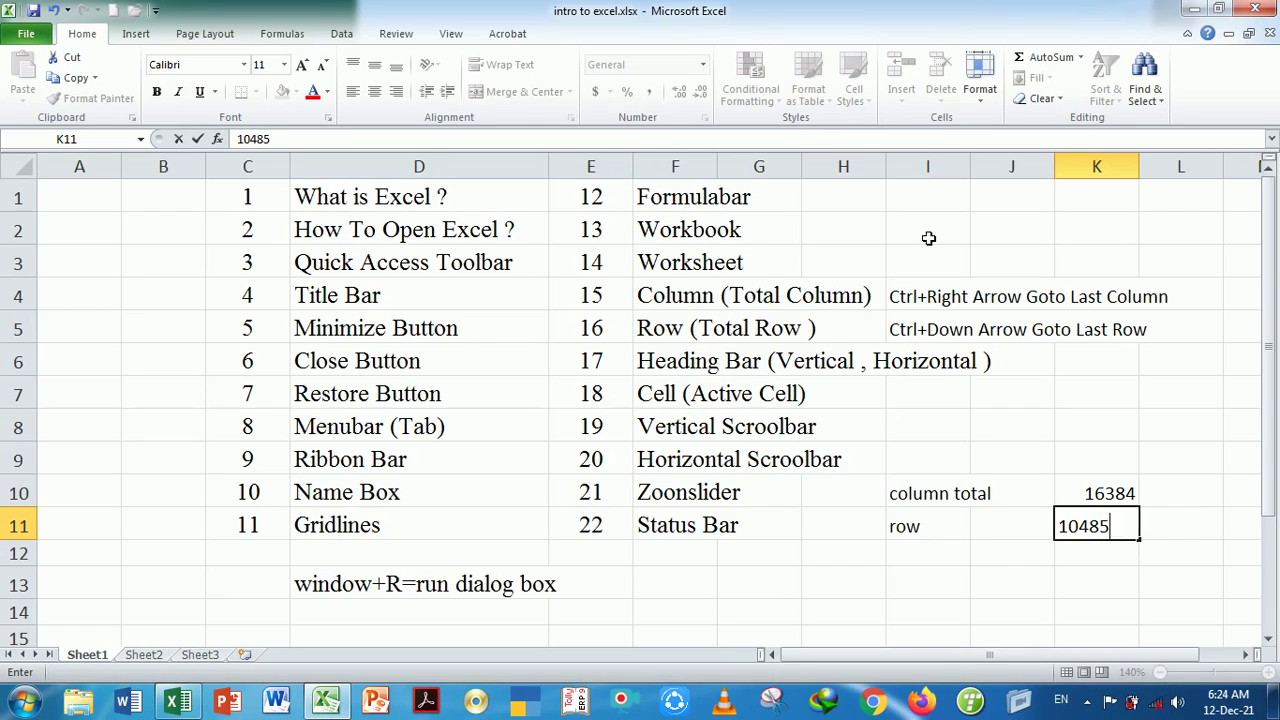
pyautogui.write('76')
pyautogui.press('Return')
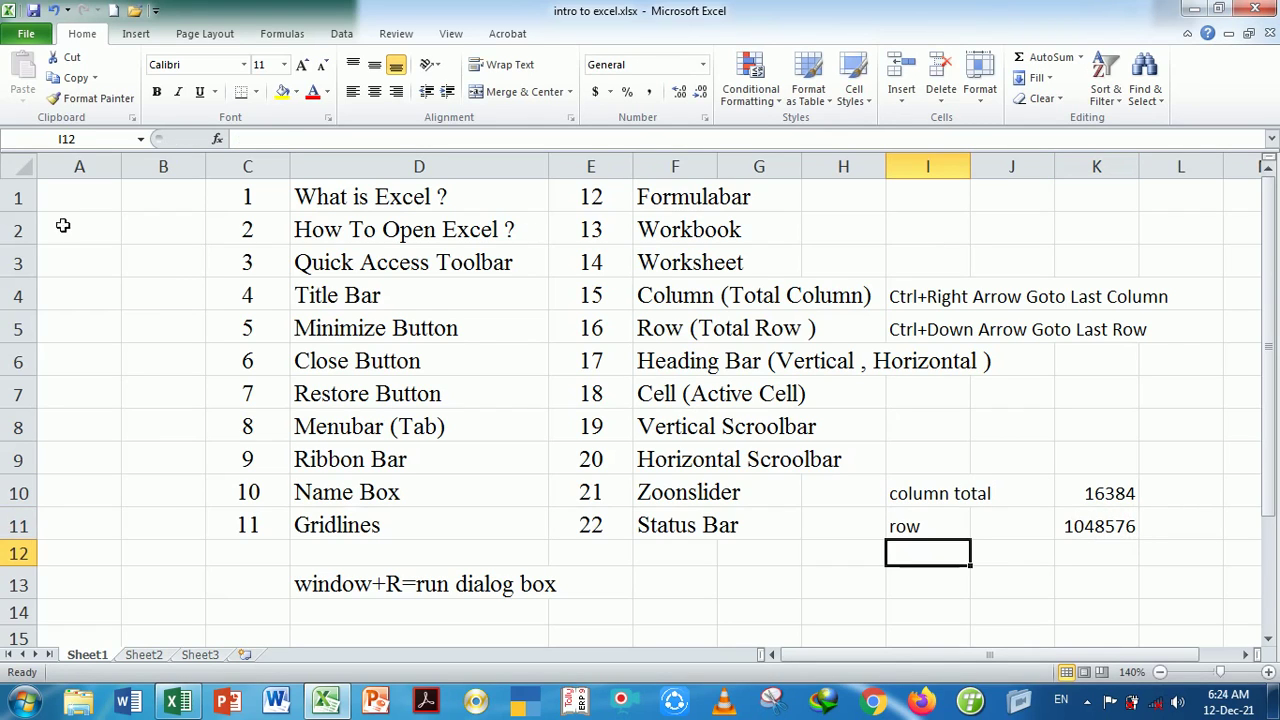
pyautogui.click(33, 208)
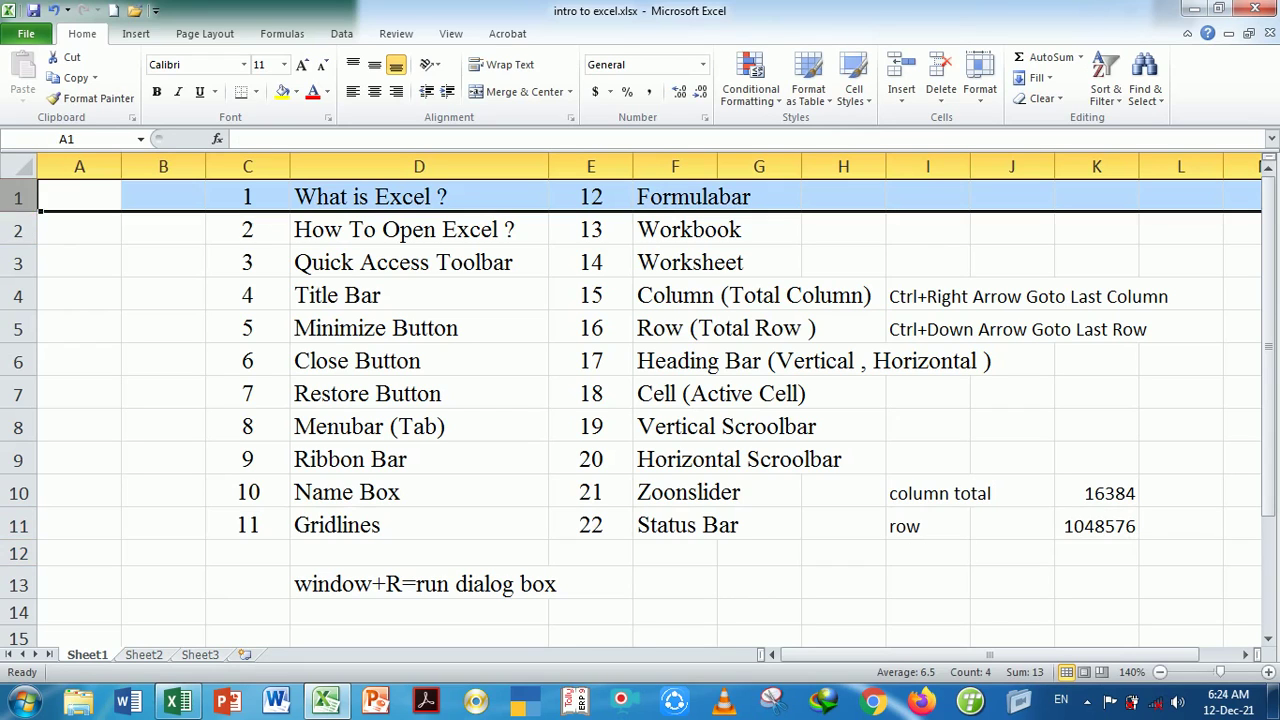
pyautogui.click(33, 242)
pyautogui.click(36, 272)
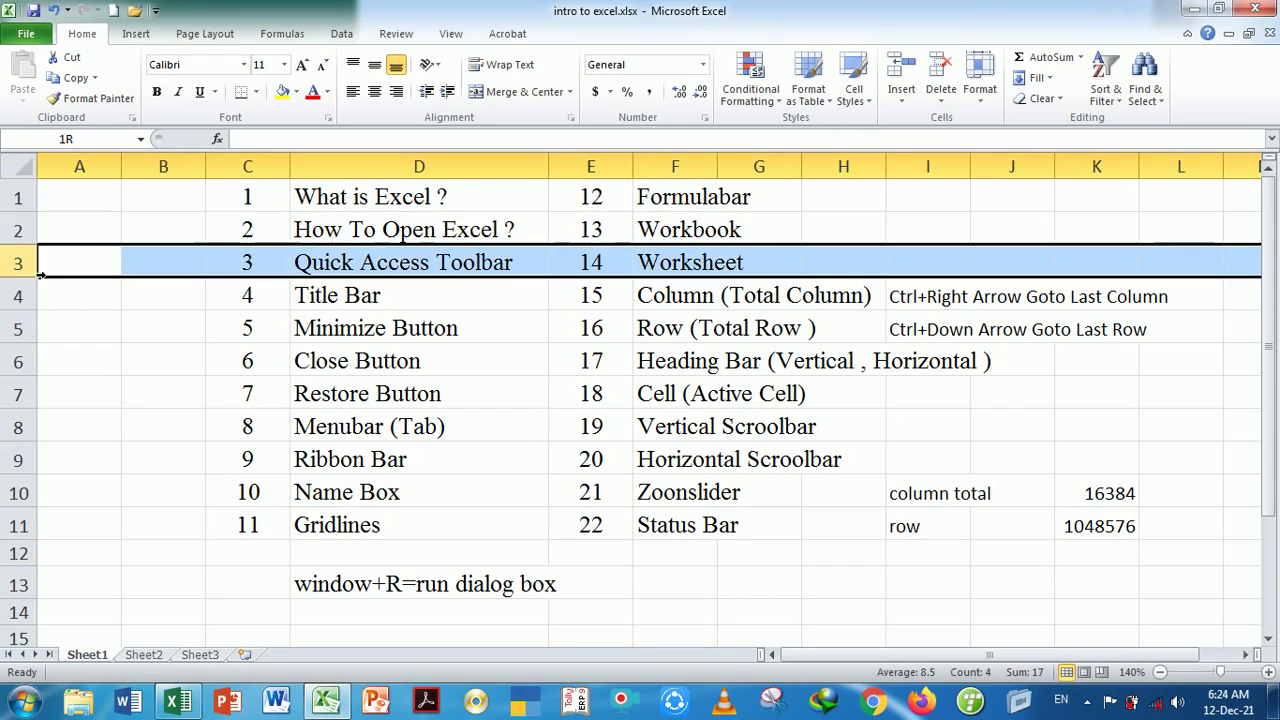
pyautogui.click(45, 309)
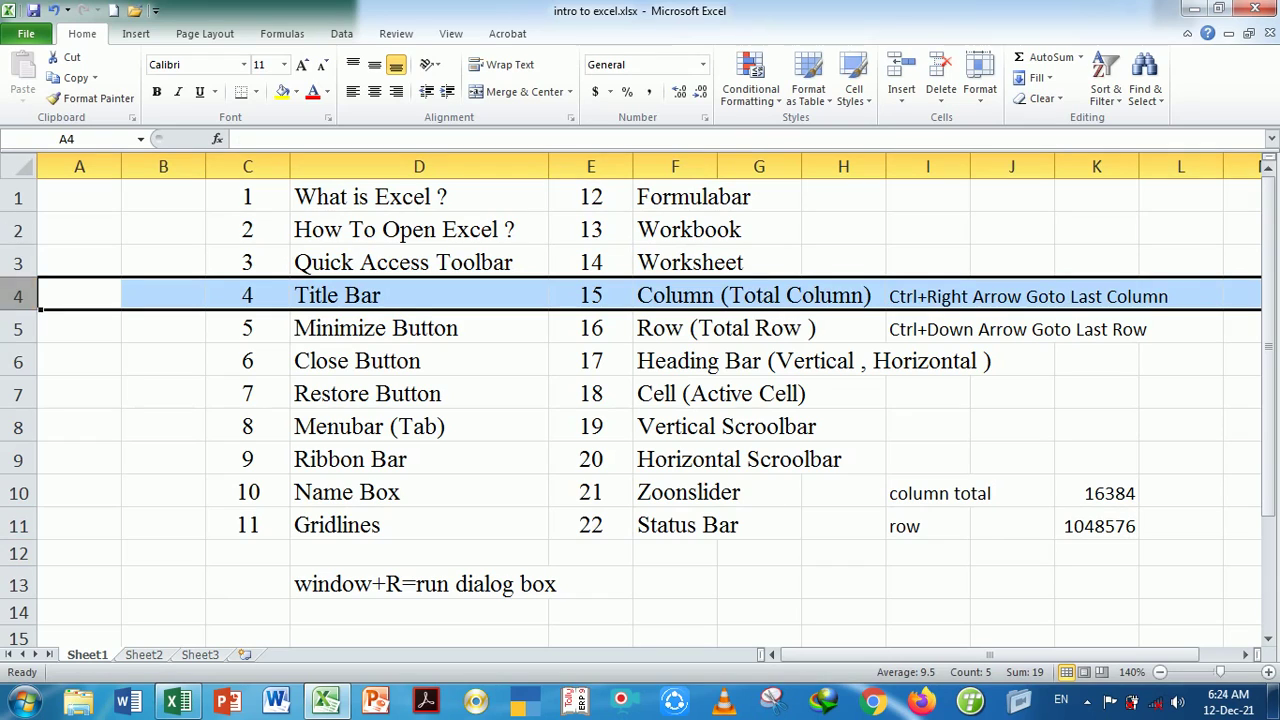
pyautogui.click(517, 366)
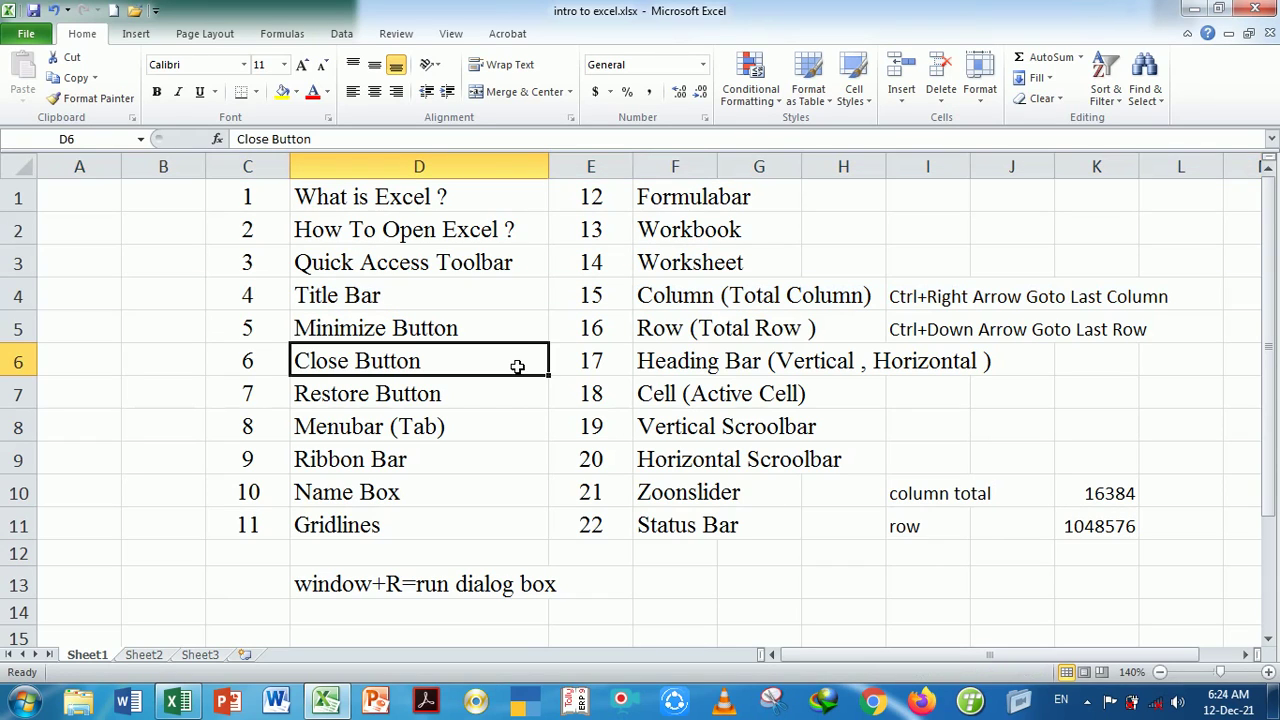
pyautogui.click(609, 178)
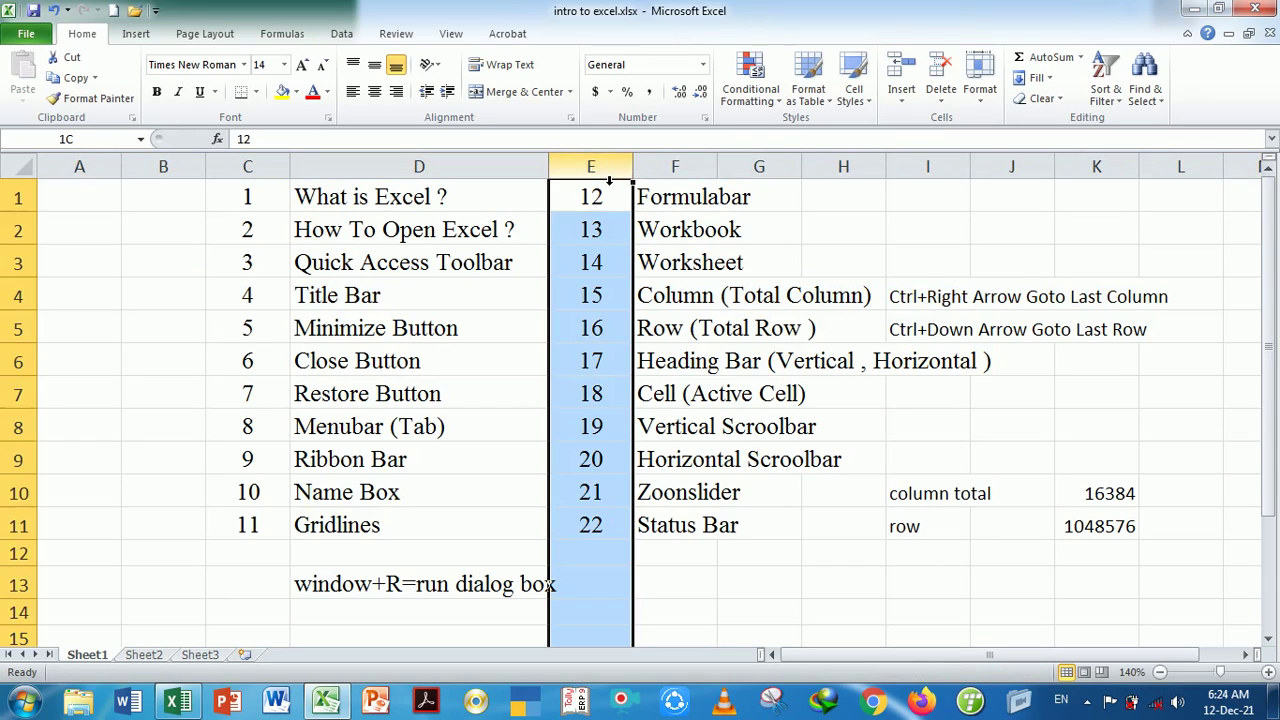
pyautogui.click(799, 266)
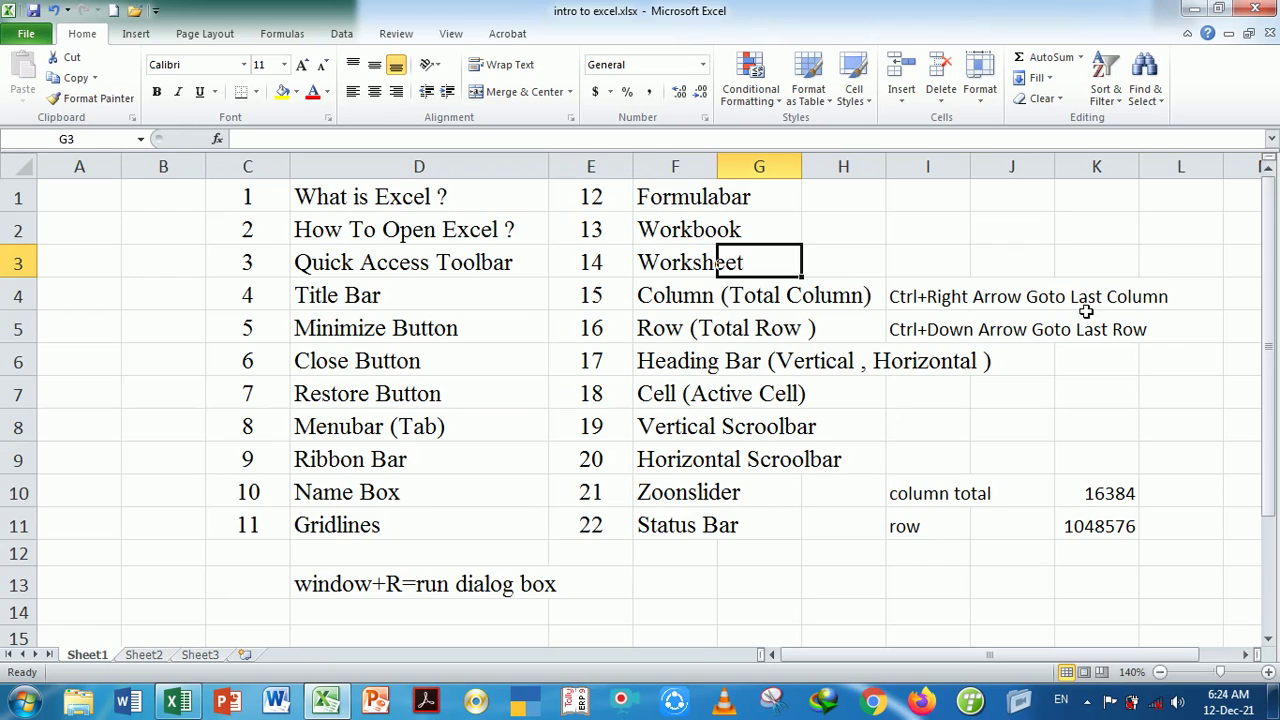
pyautogui.click(1087, 312)
# Jump to the last column XFD, select XFD2 and begin typing an '=co' formula
pyautogui.hotkey('ctrl', 'Right')
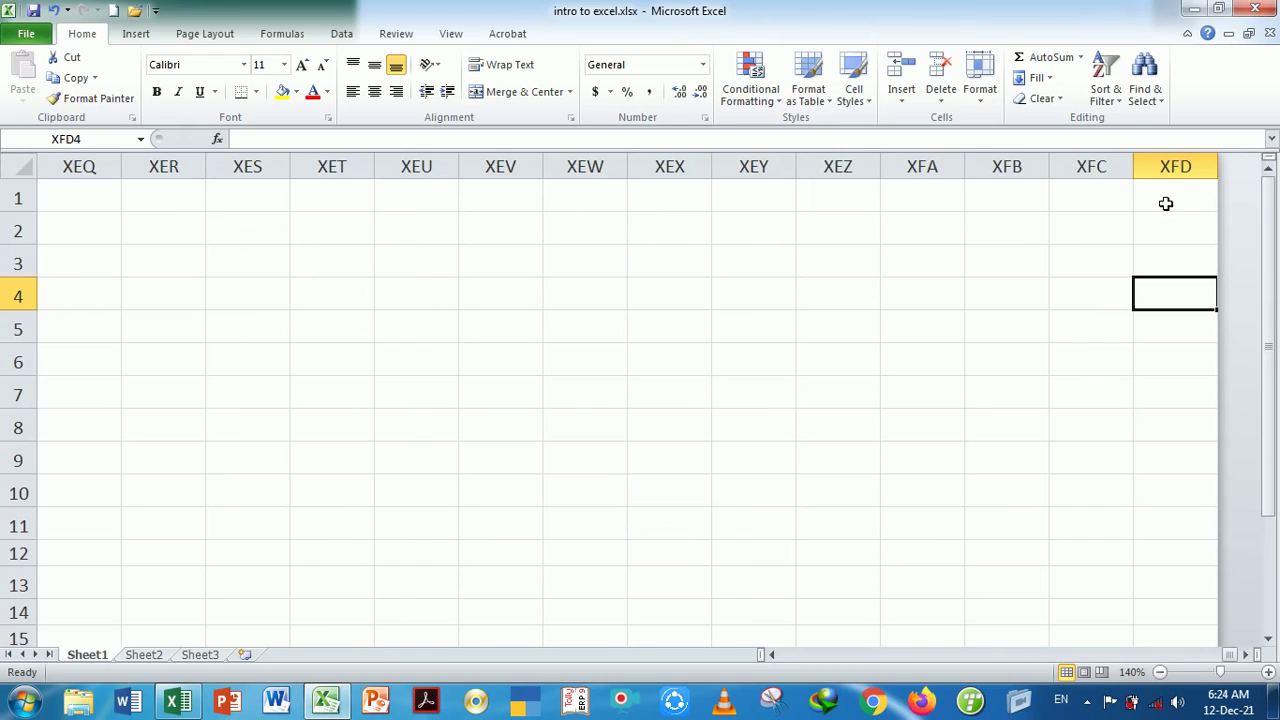
pyautogui.click(1166, 229)
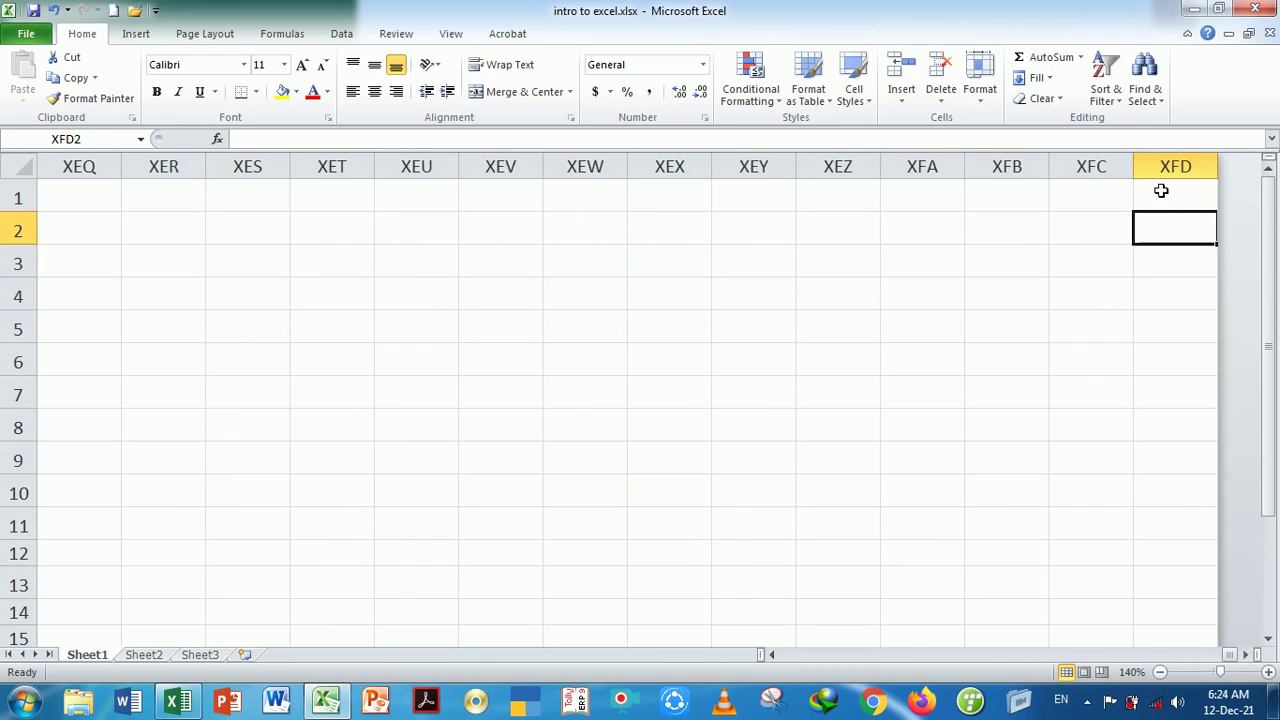
pyautogui.click(1159, 198)
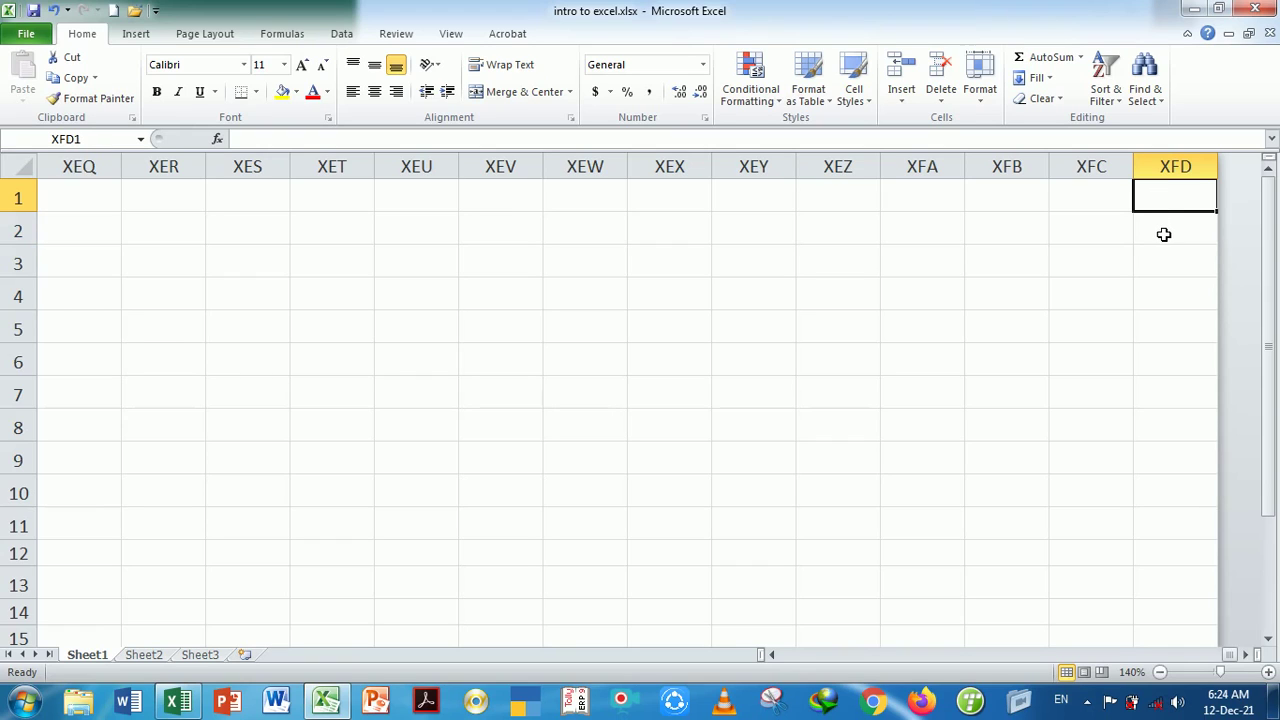
pyautogui.click(1164, 234)
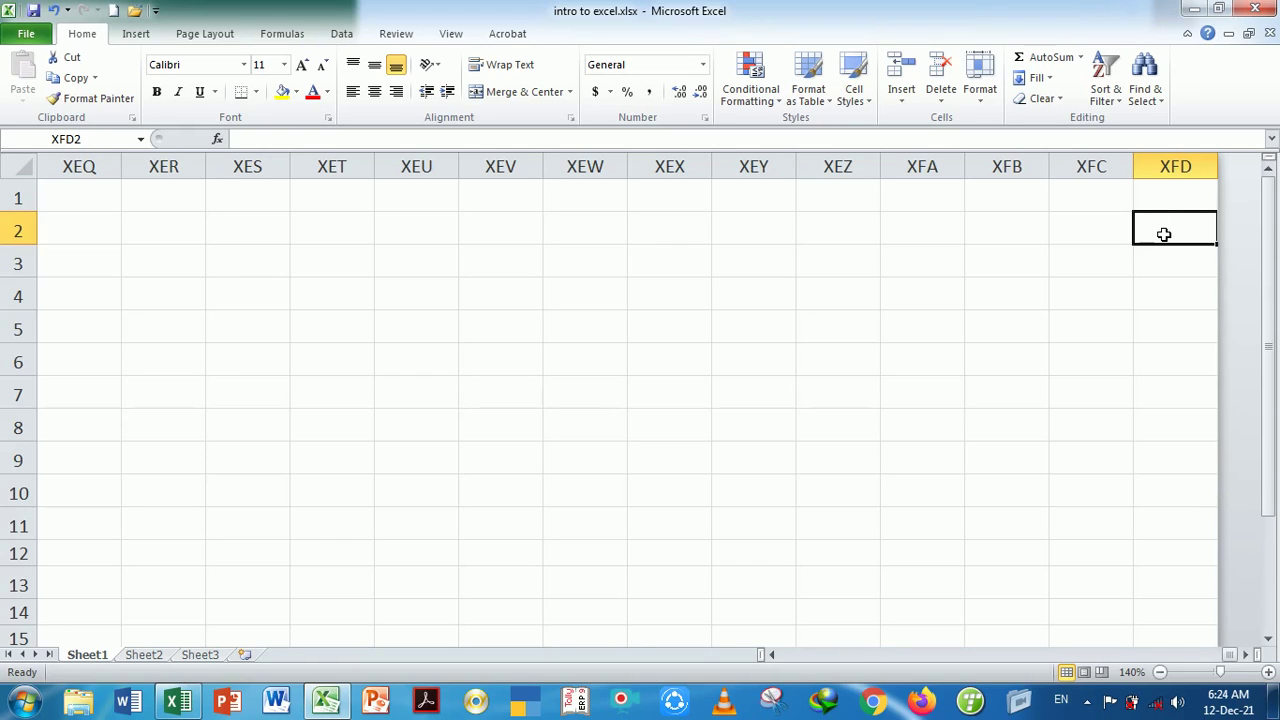
pyautogui.write('=')
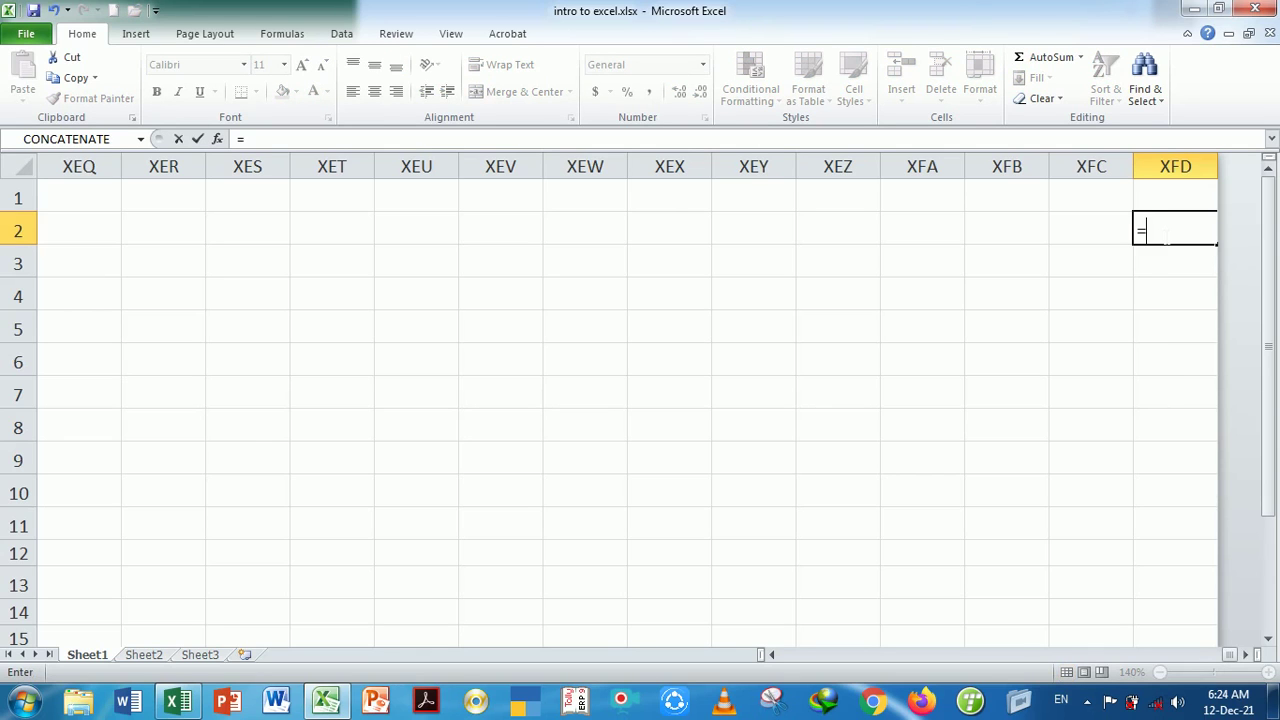
pyautogui.write('co')
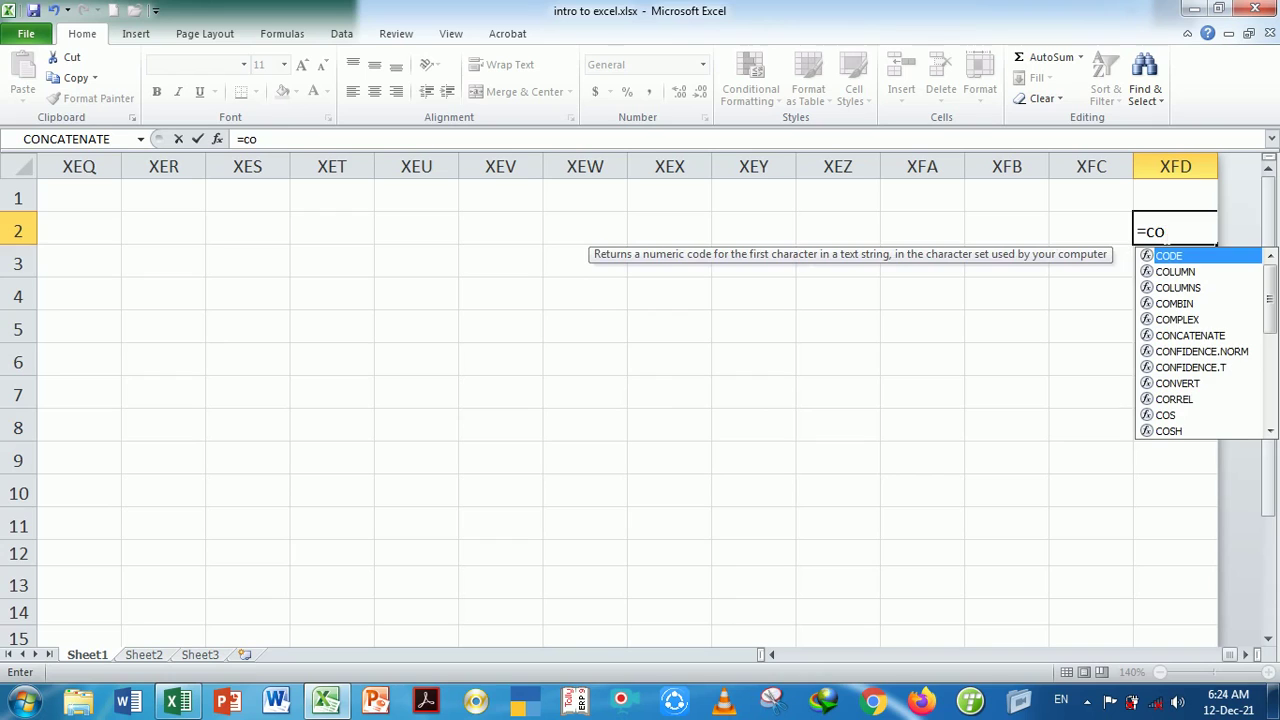
pyautogui.write('h')
# Discard the mistyped formula and reselect cell XFD2
pyautogui.press('BackSpace')
pyautogui.press('BackSpace')
pyautogui.press('BackSpace')
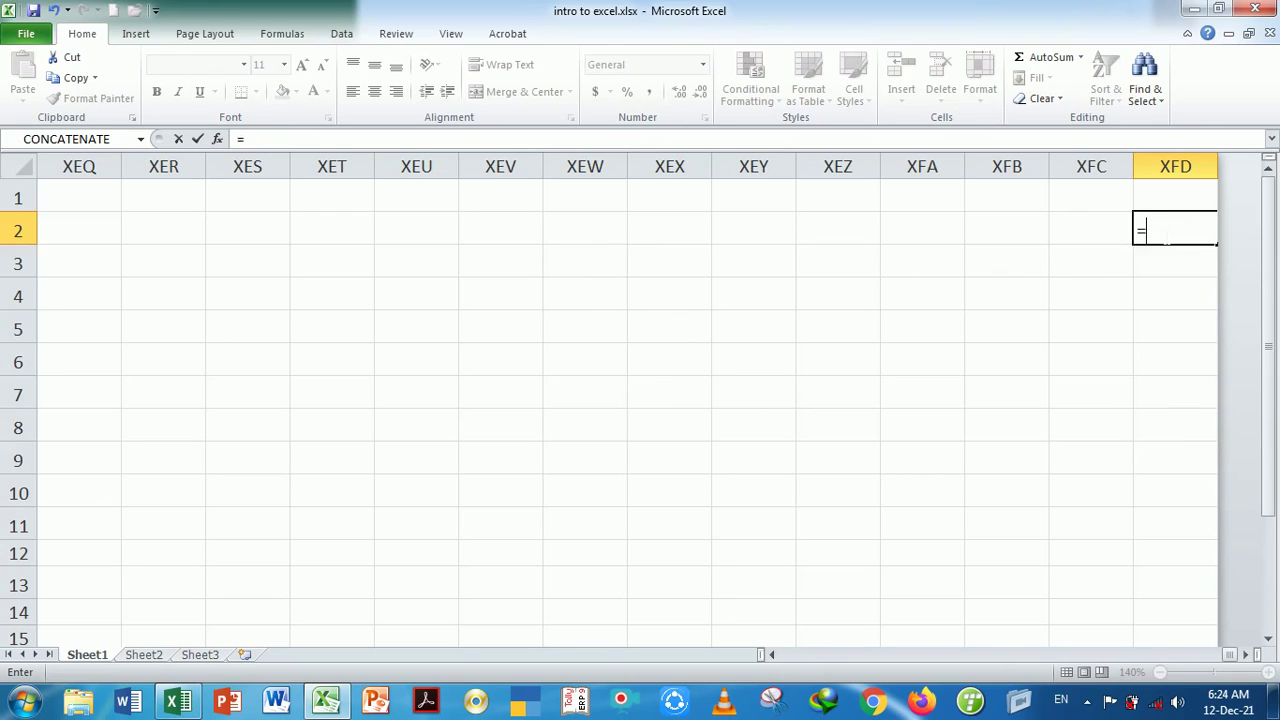
pyautogui.press('Escape')
pyautogui.press('Down')
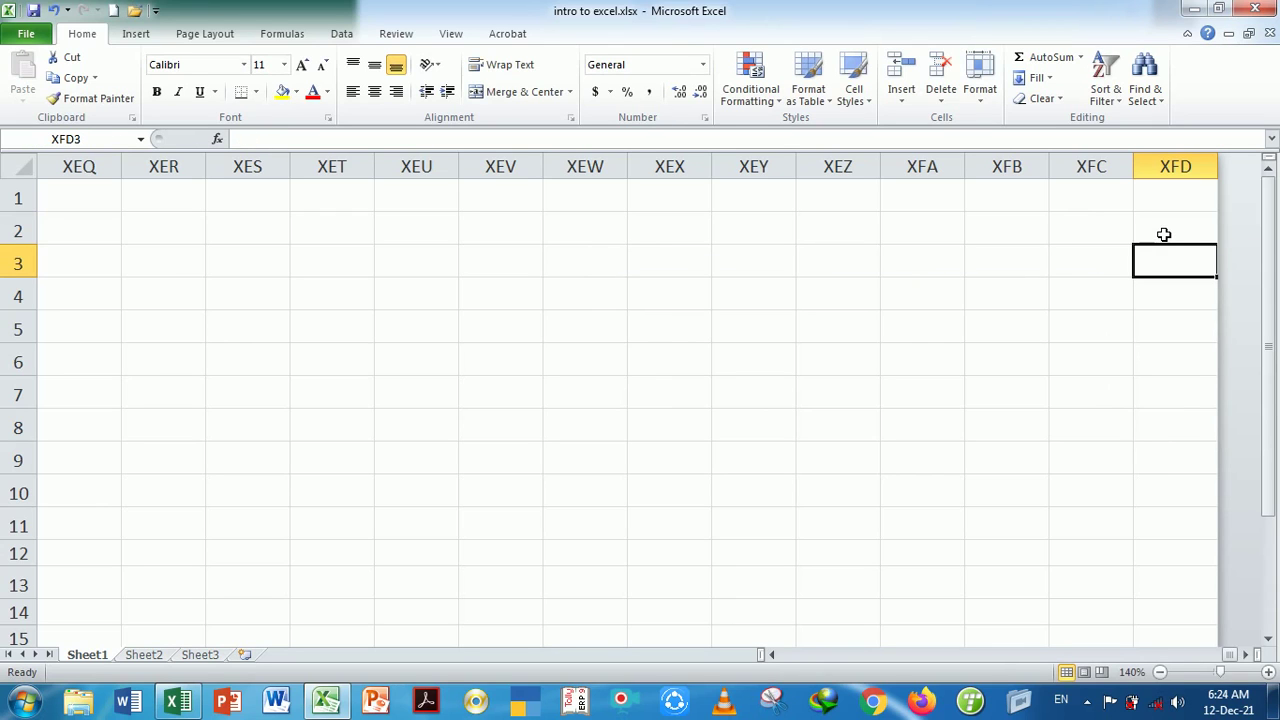
pyautogui.click(1164, 234)
pyautogui.press('Up')
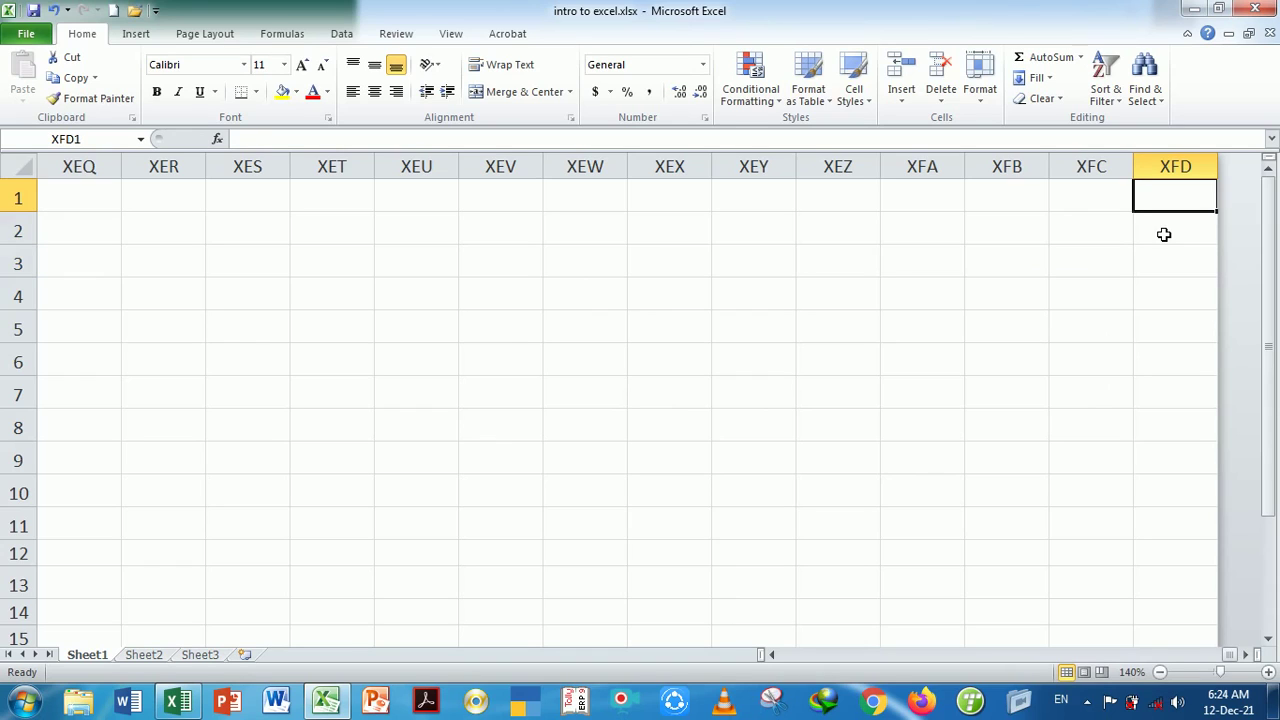
pyautogui.click(1164, 234)
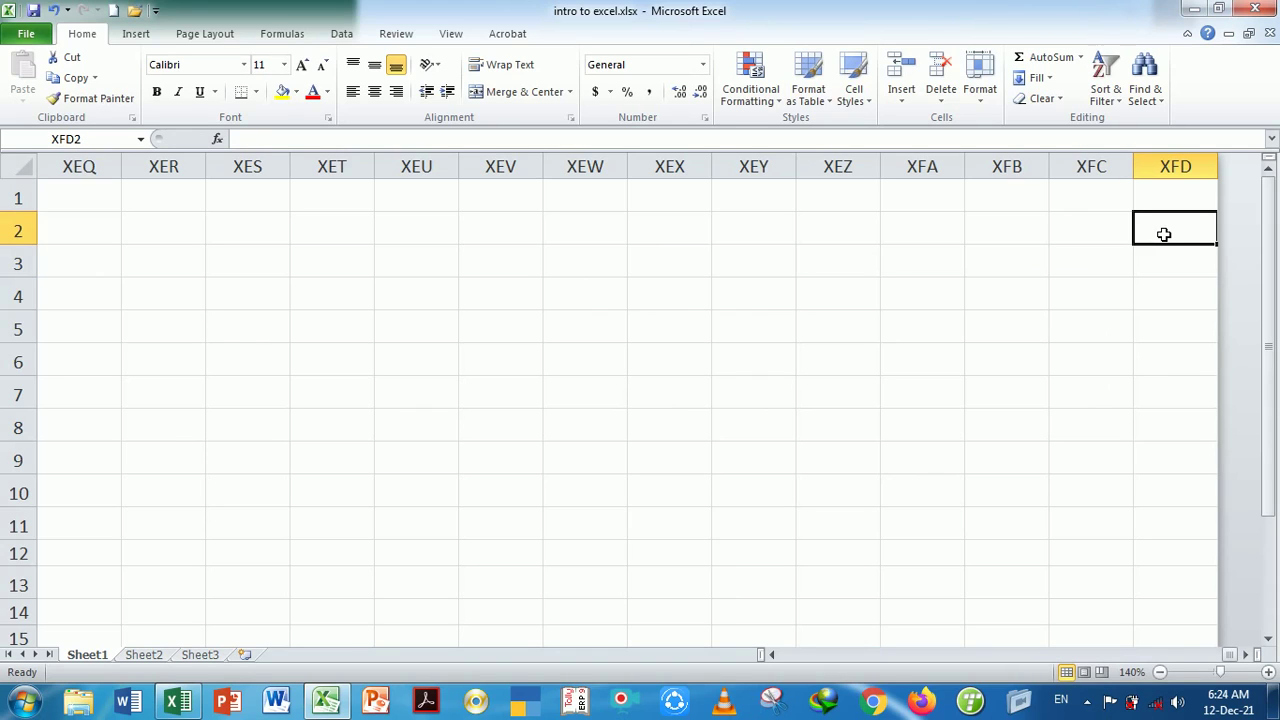
# Try a COLUMNS formula over row 2 in XFD2, then cancel it
pyautogui.write('=')
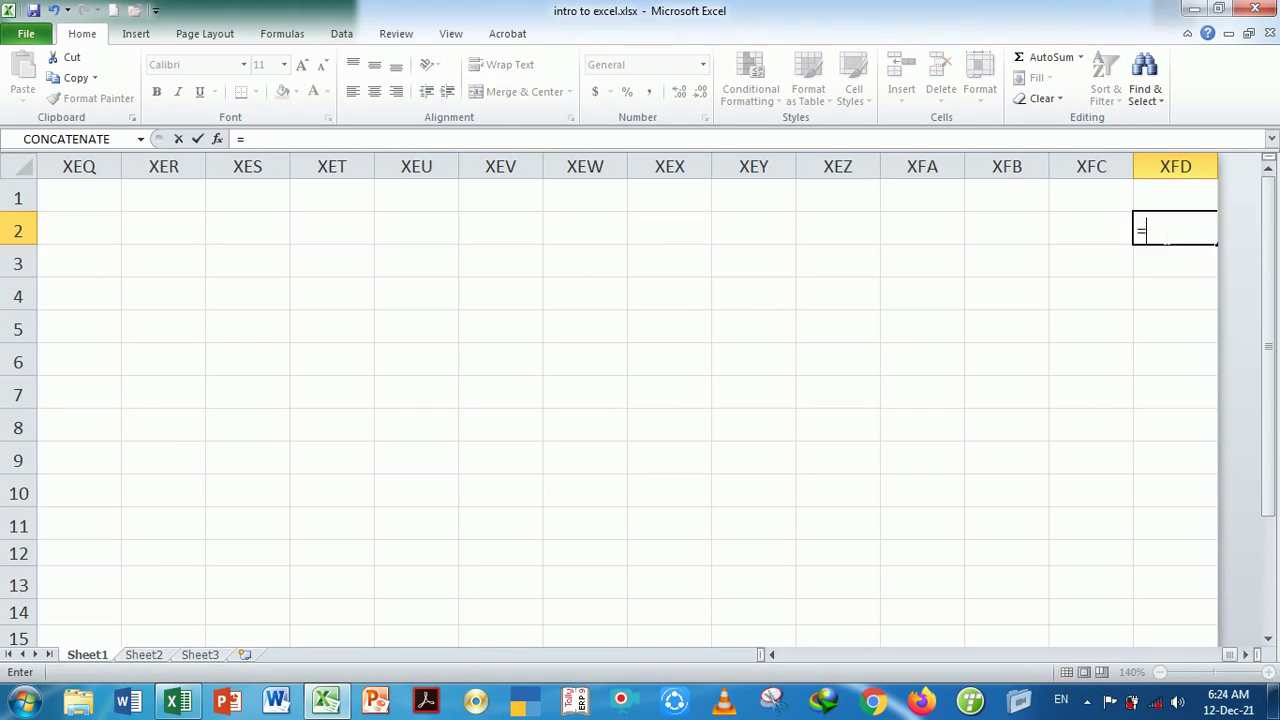
pyautogui.write('col')
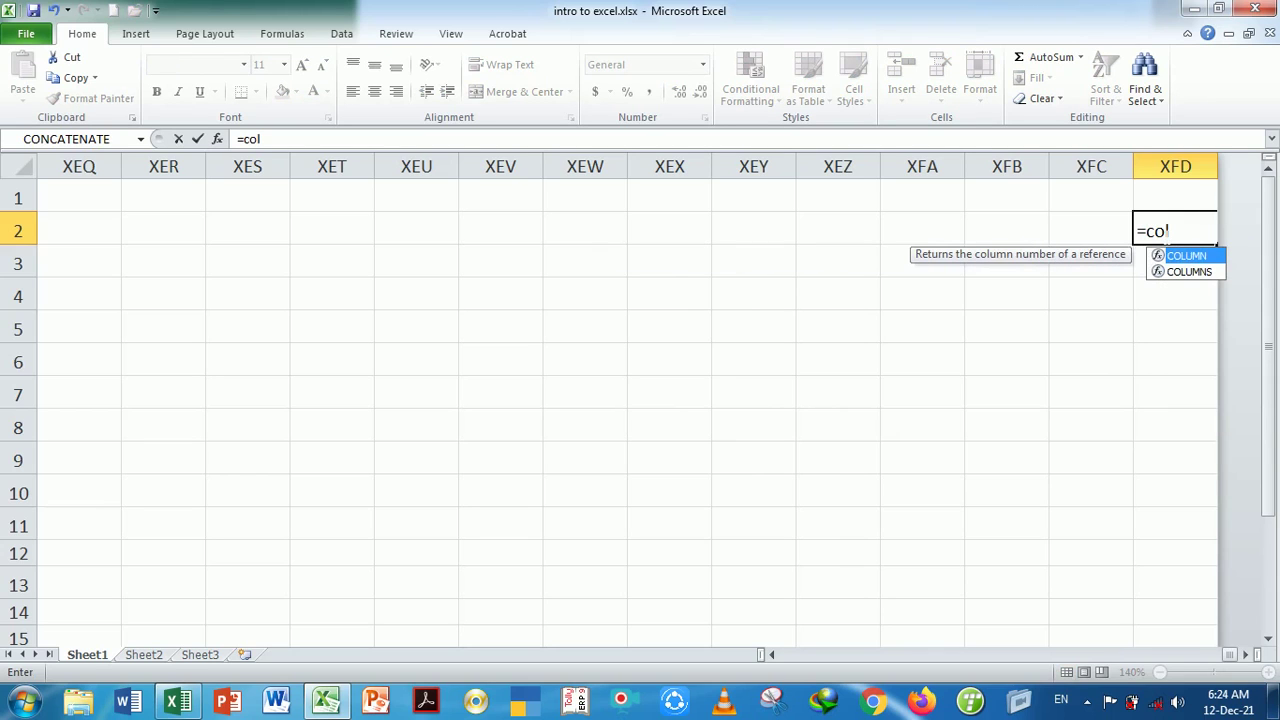
pyautogui.press('Down')
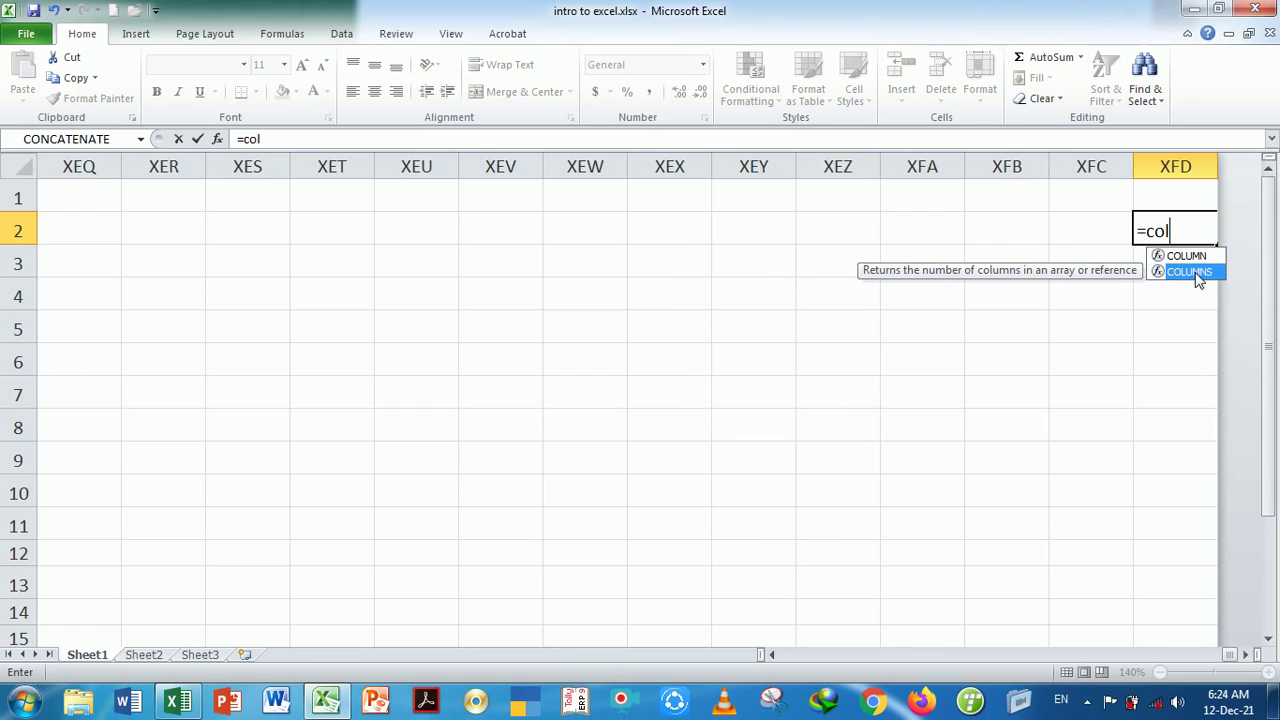
pyautogui.press('Tab')
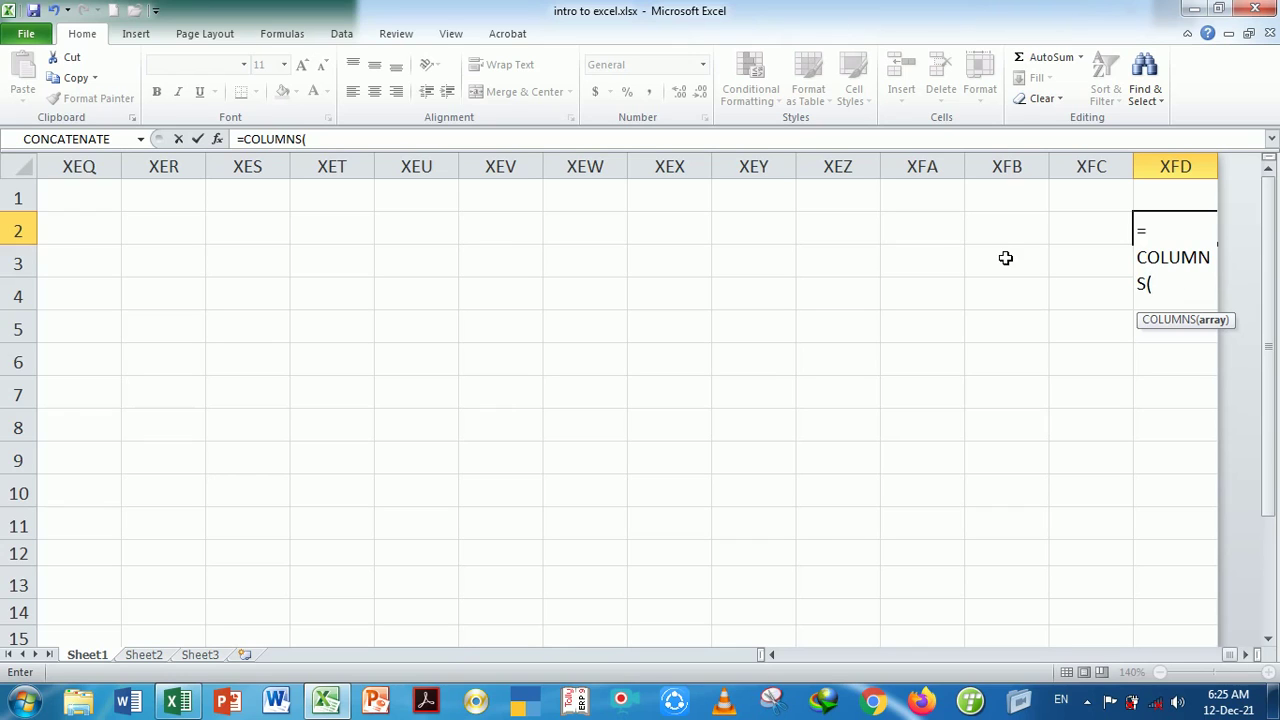
pyautogui.click(18, 230)
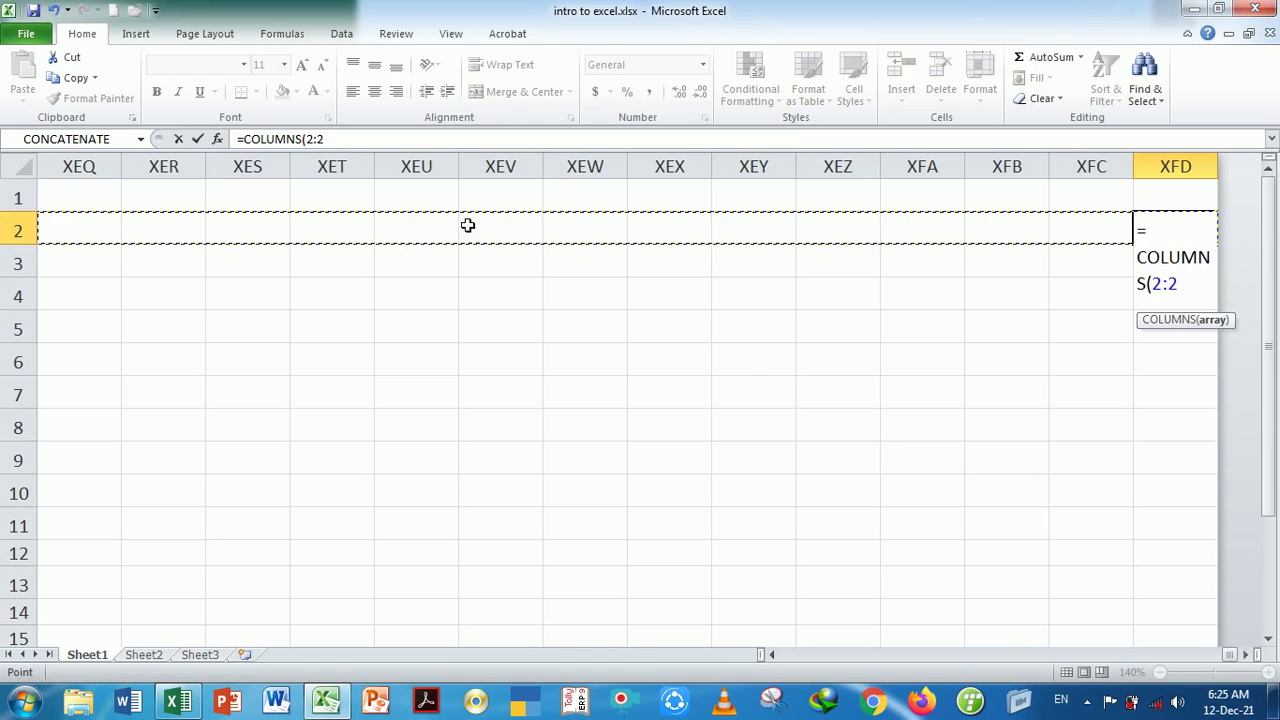
pyautogui.press('BackSpace')
pyautogui.press('BackSpace')
pyautogui.press('BackSpace')
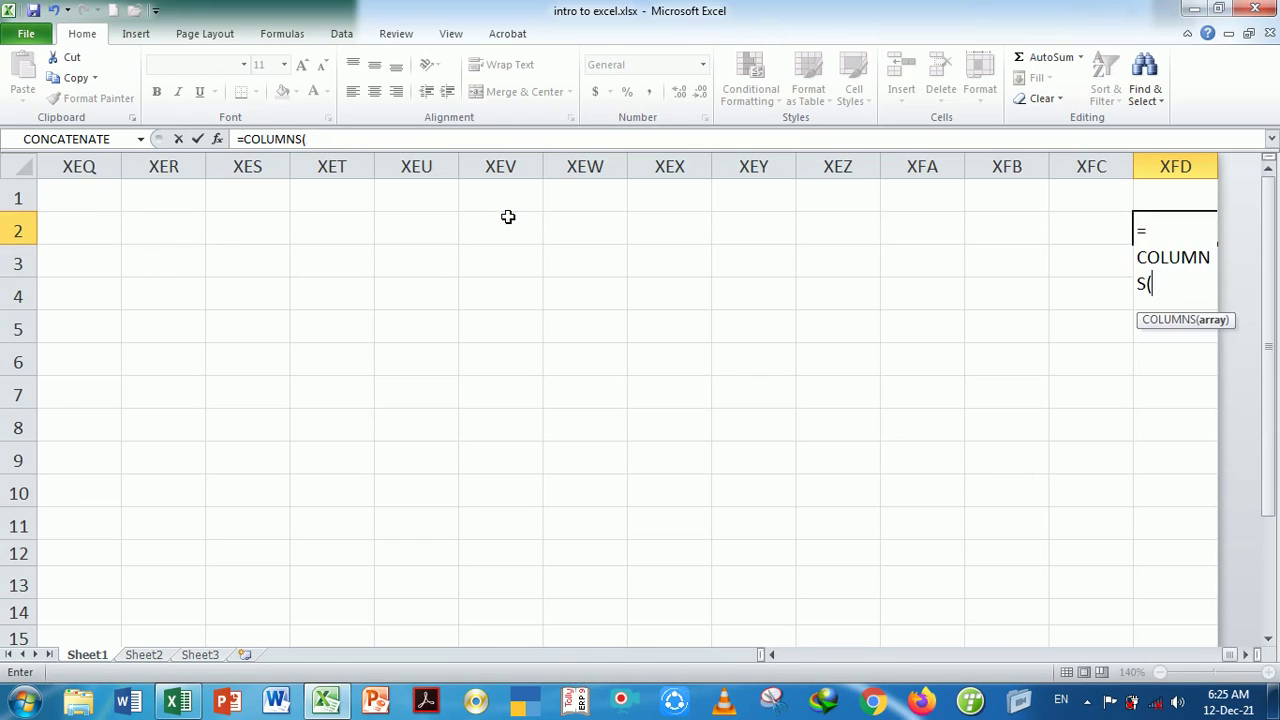
pyautogui.press('BackSpace')
pyautogui.press('BackSpace')
pyautogui.press('BackSpace')
pyautogui.press('BackSpace')
pyautogui.press('BackSpace')
pyautogui.press('BackSpace')
pyautogui.press('BackSpace')
pyautogui.press('Escape')
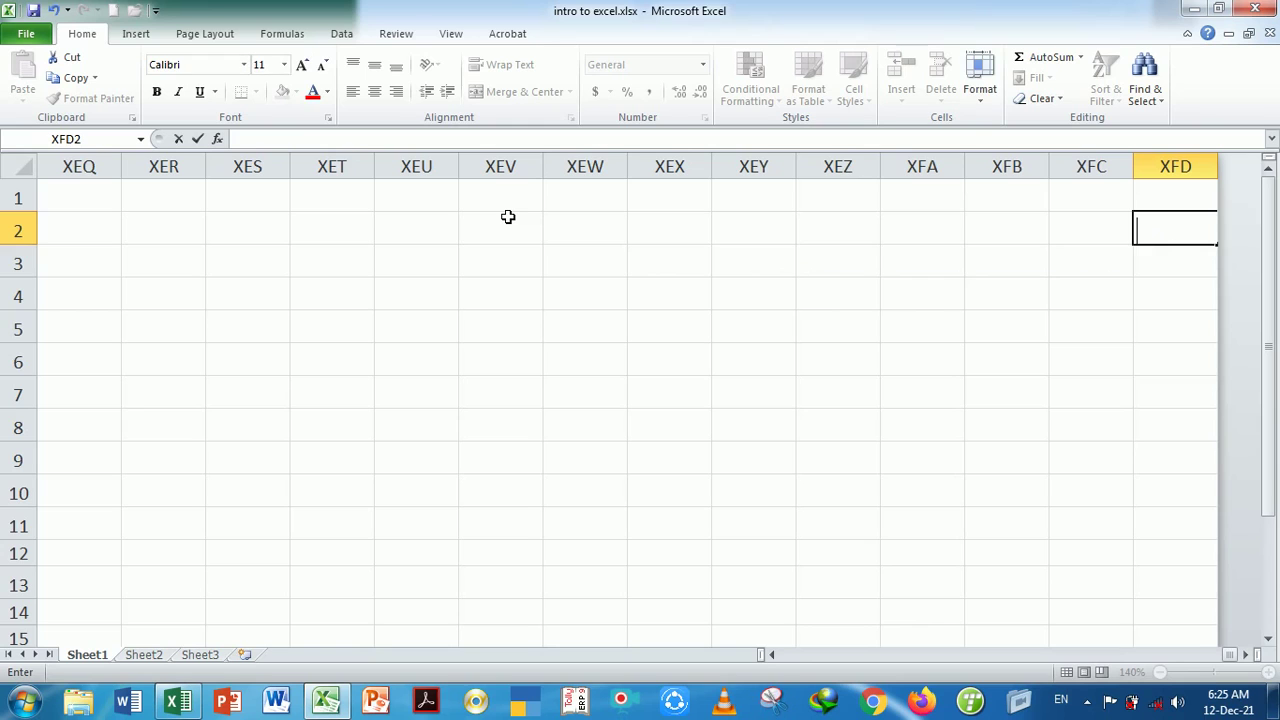
pyautogui.press('Down')
pyautogui.press('Down')
pyautogui.press('Up')
pyautogui.press('Up')
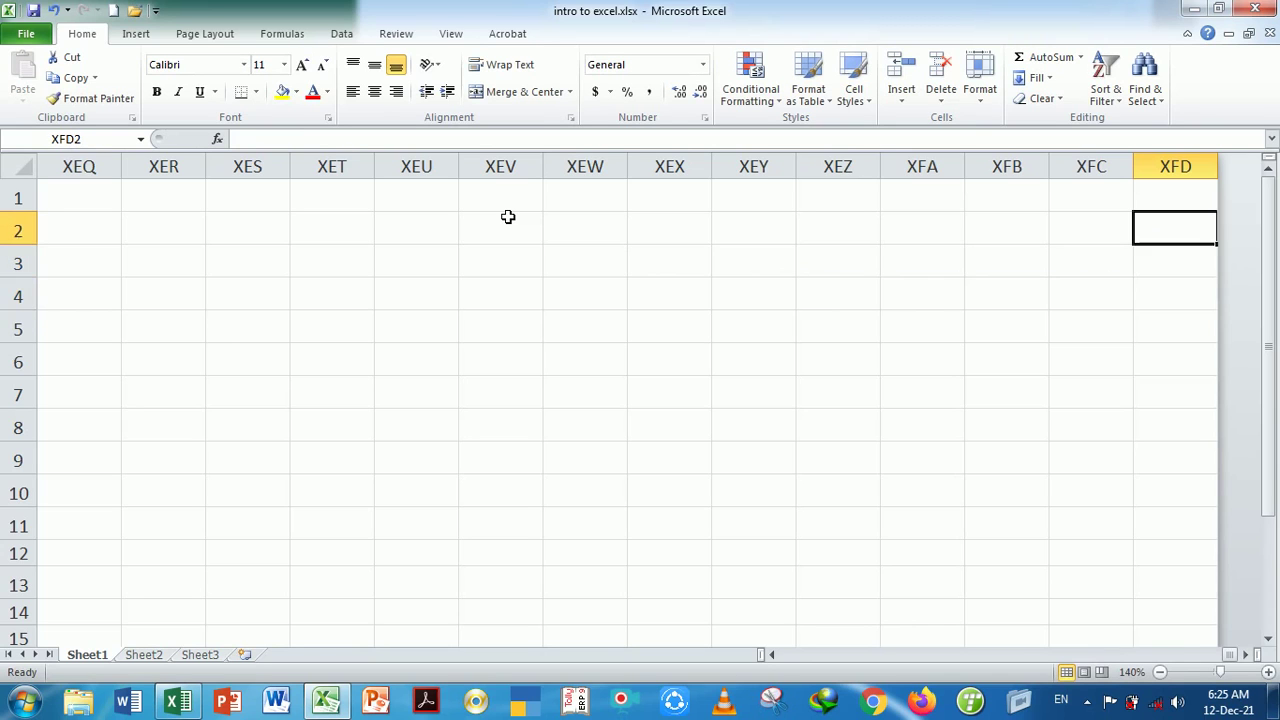
# Enter =COLUMN() in XFD2, returning 16384, and reselect the cell to check it
pyautogui.write('=co')
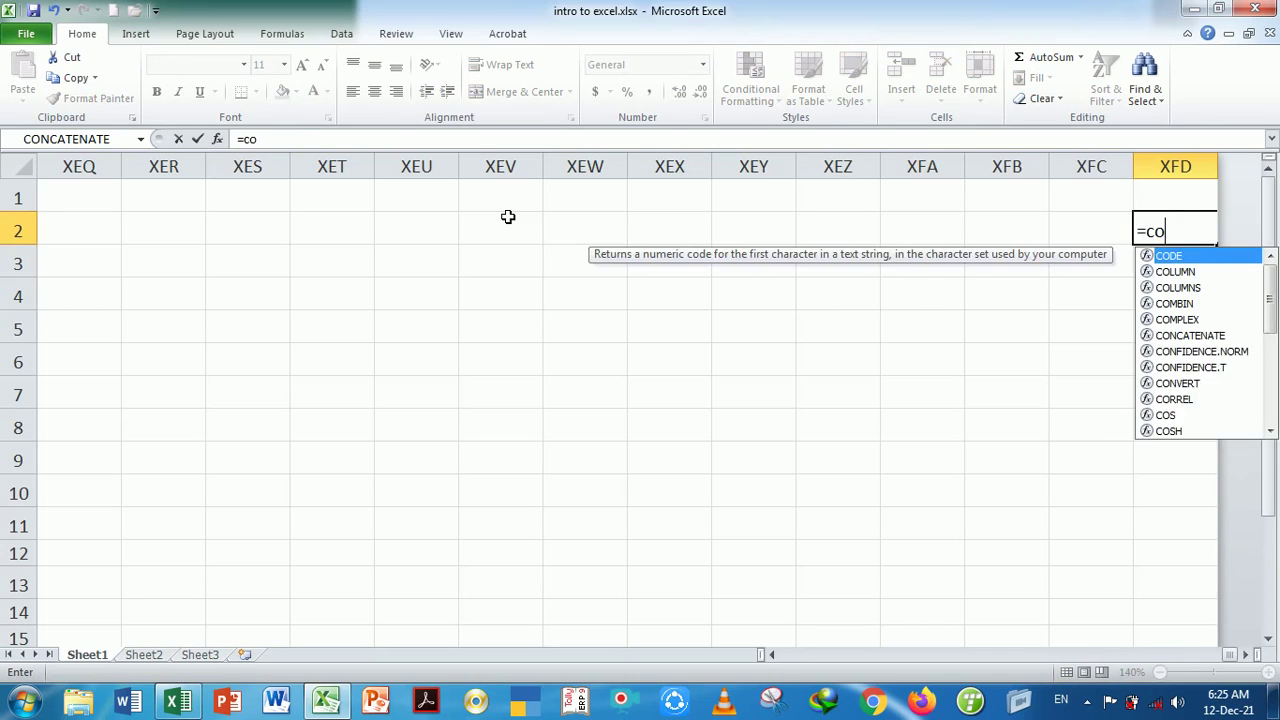
pyautogui.write('l')
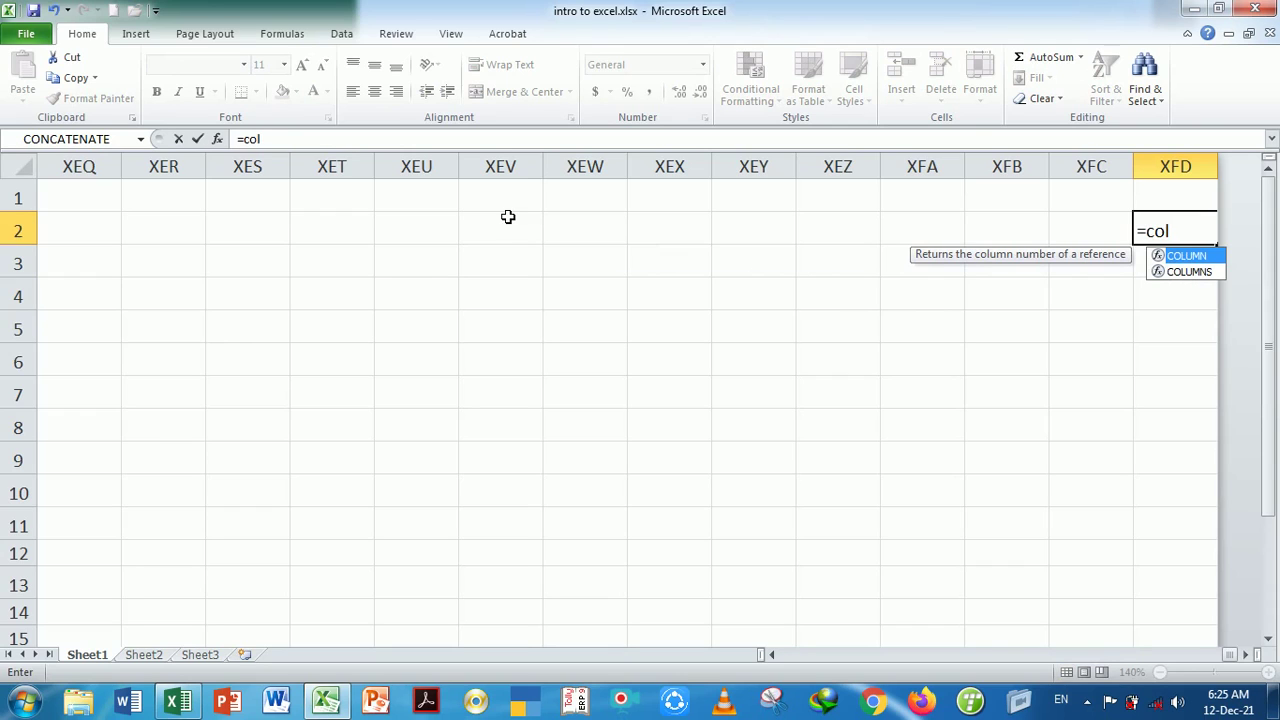
pyautogui.doubleClick(1188, 256)
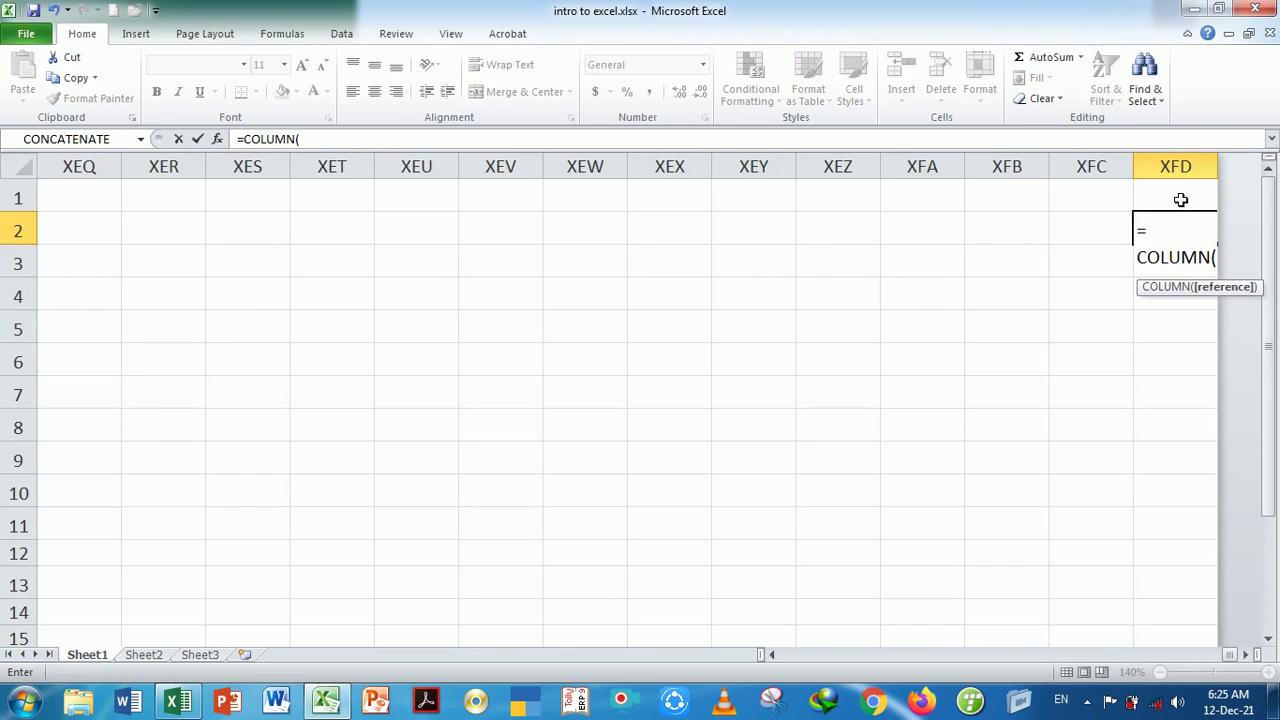
pyautogui.write(')')
pyautogui.press('Return')
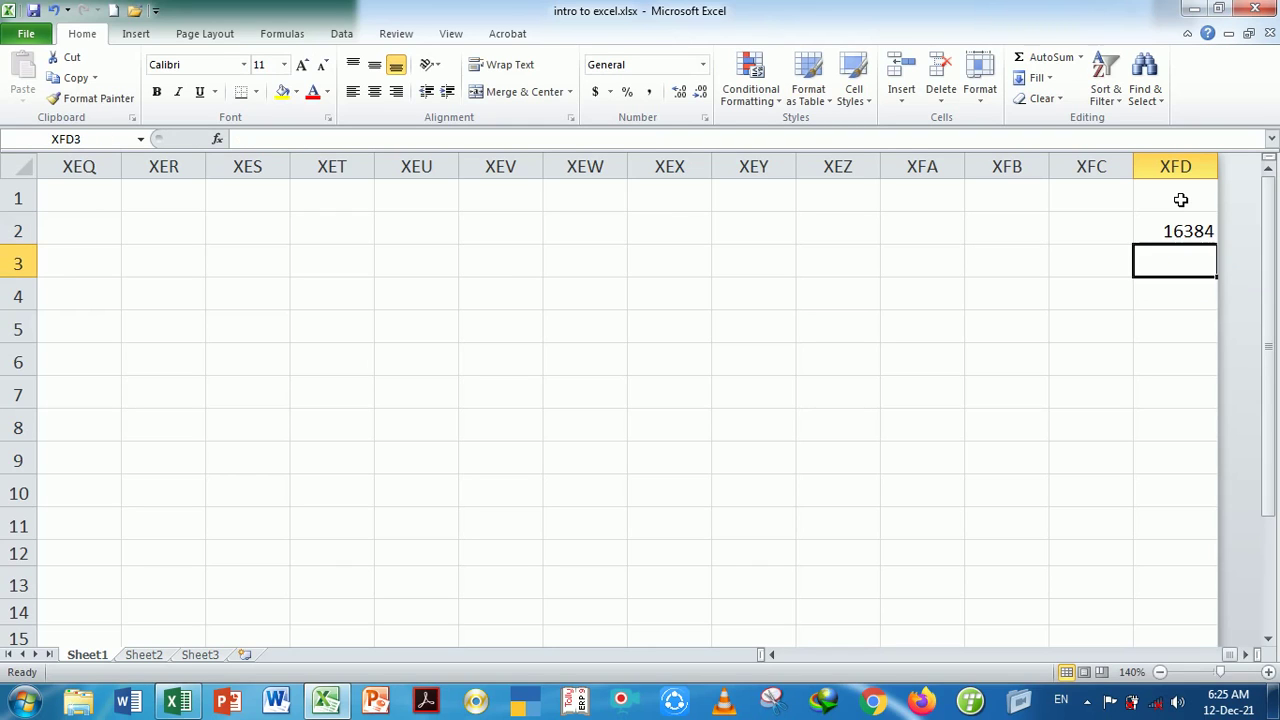
pyautogui.click(1187, 231)
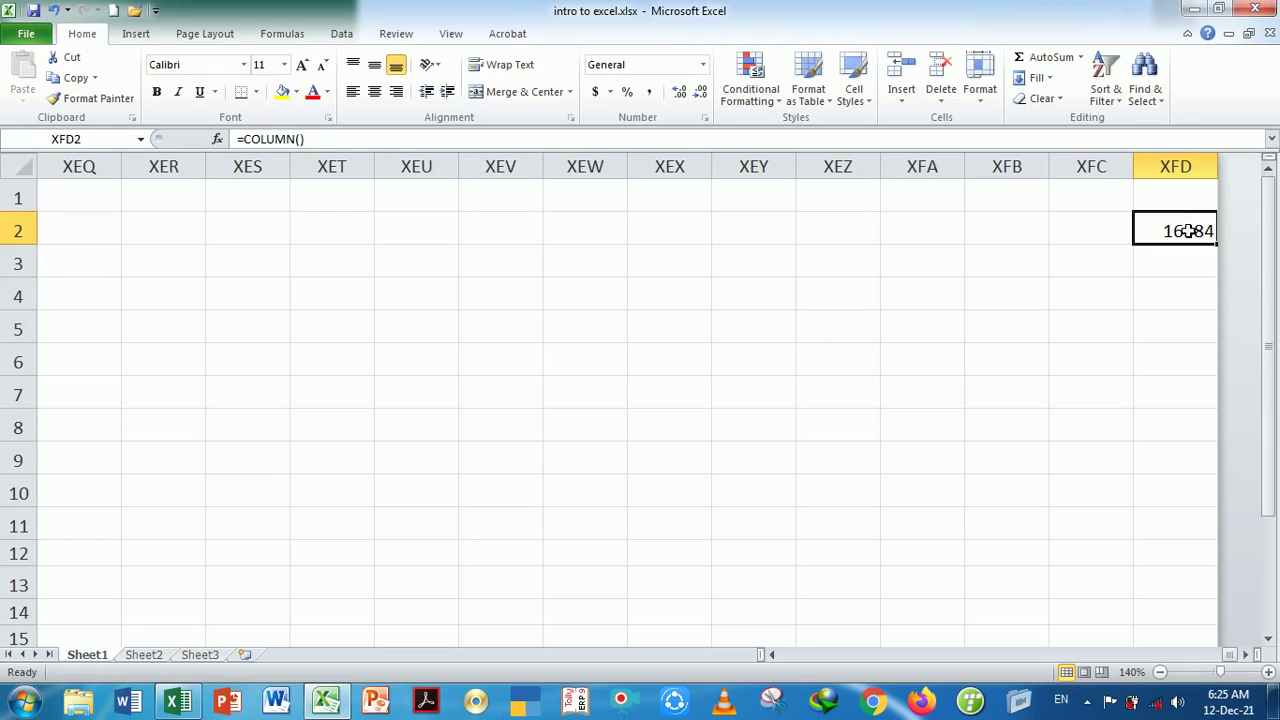
pyautogui.hotkey('ctrl', 'Left')
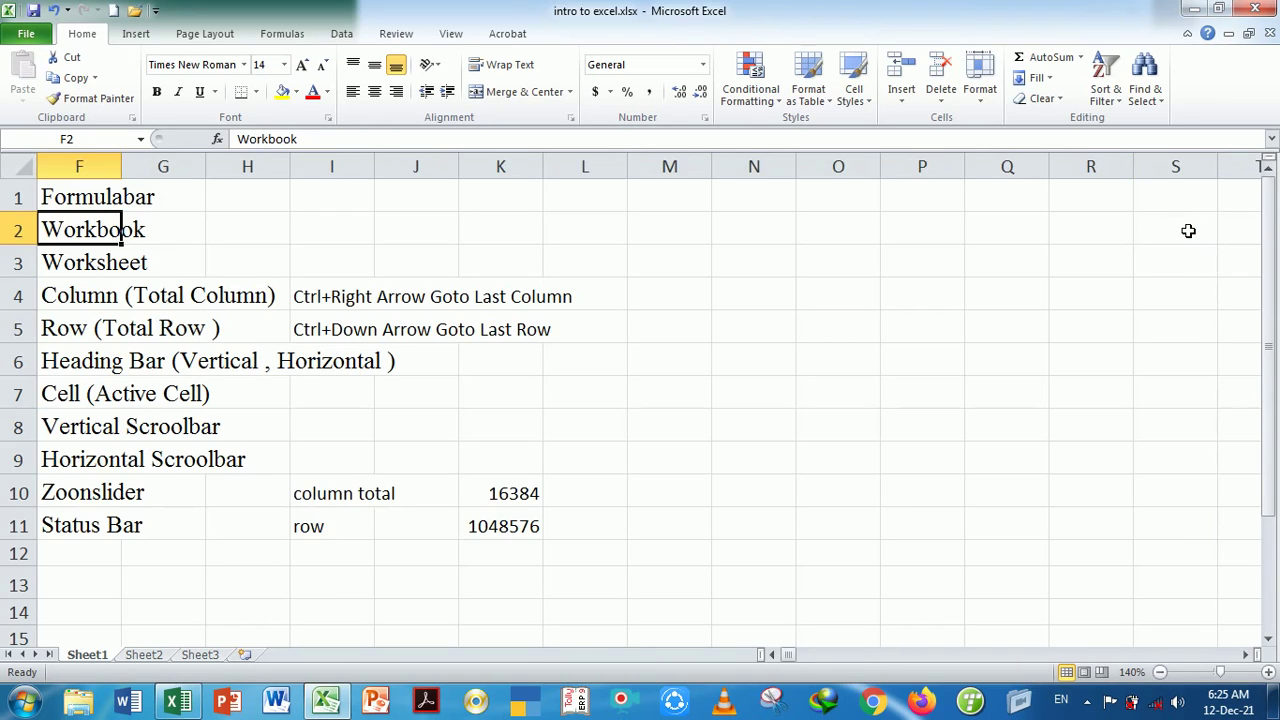
pyautogui.hotkey('ctrl', 'Left')
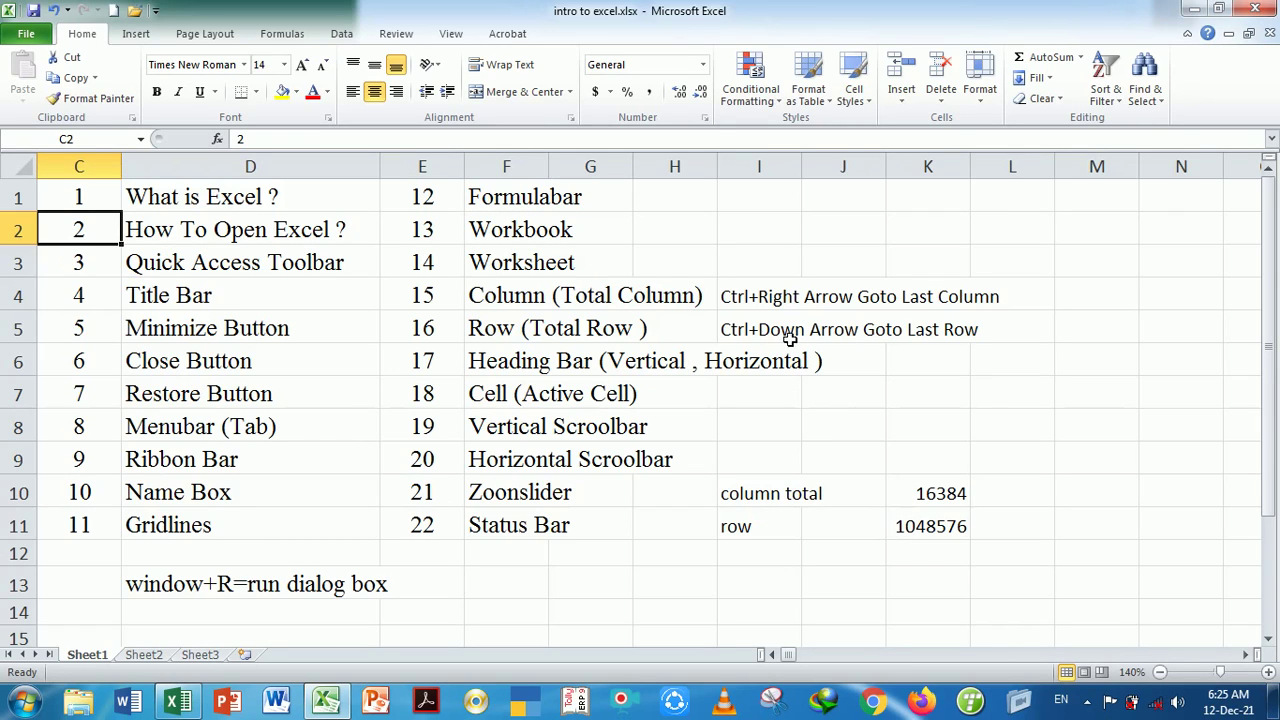
pyautogui.click(737, 575)
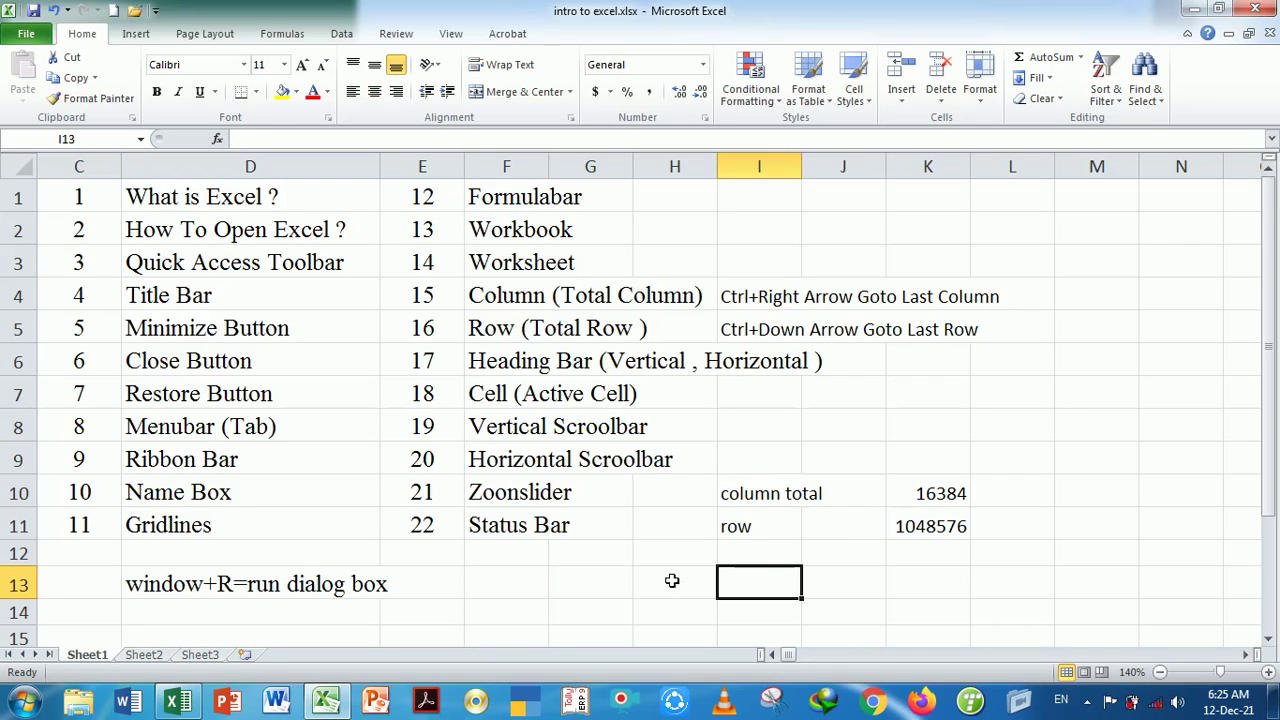
pyautogui.click(607, 585)
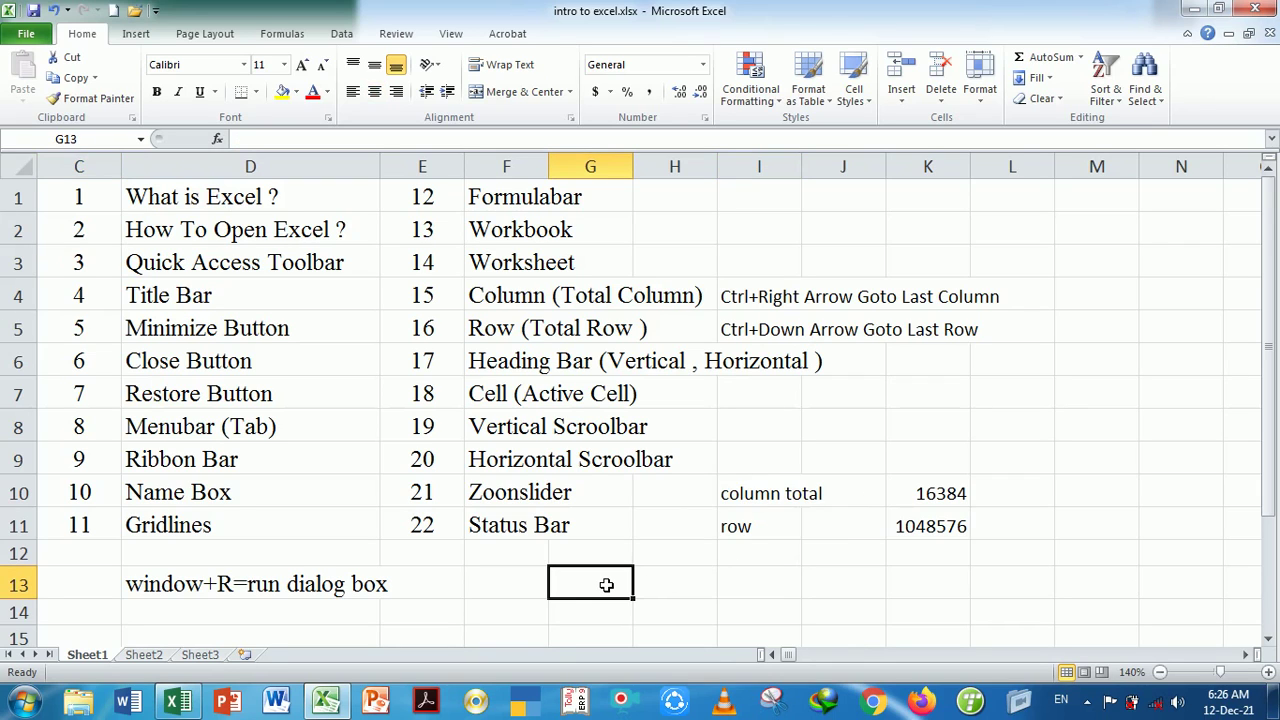
pyautogui.hotkey('ctrl', 'Down')
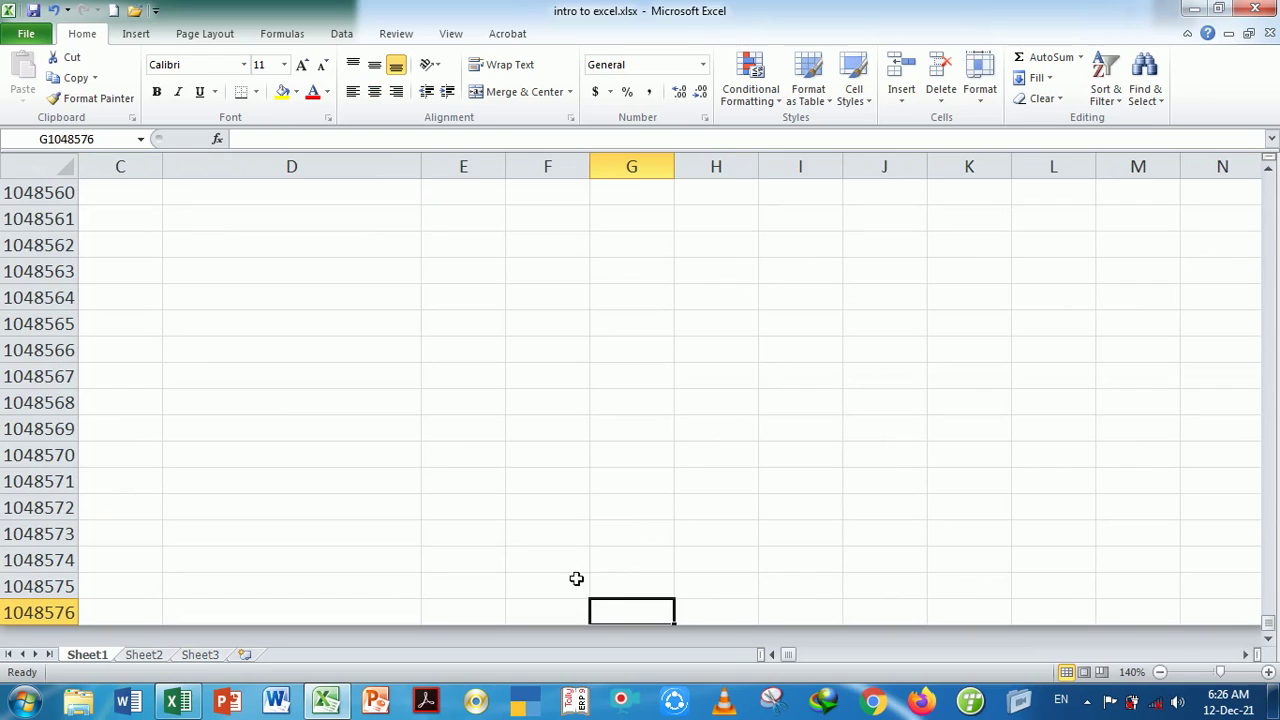
pyautogui.click(125, 619)
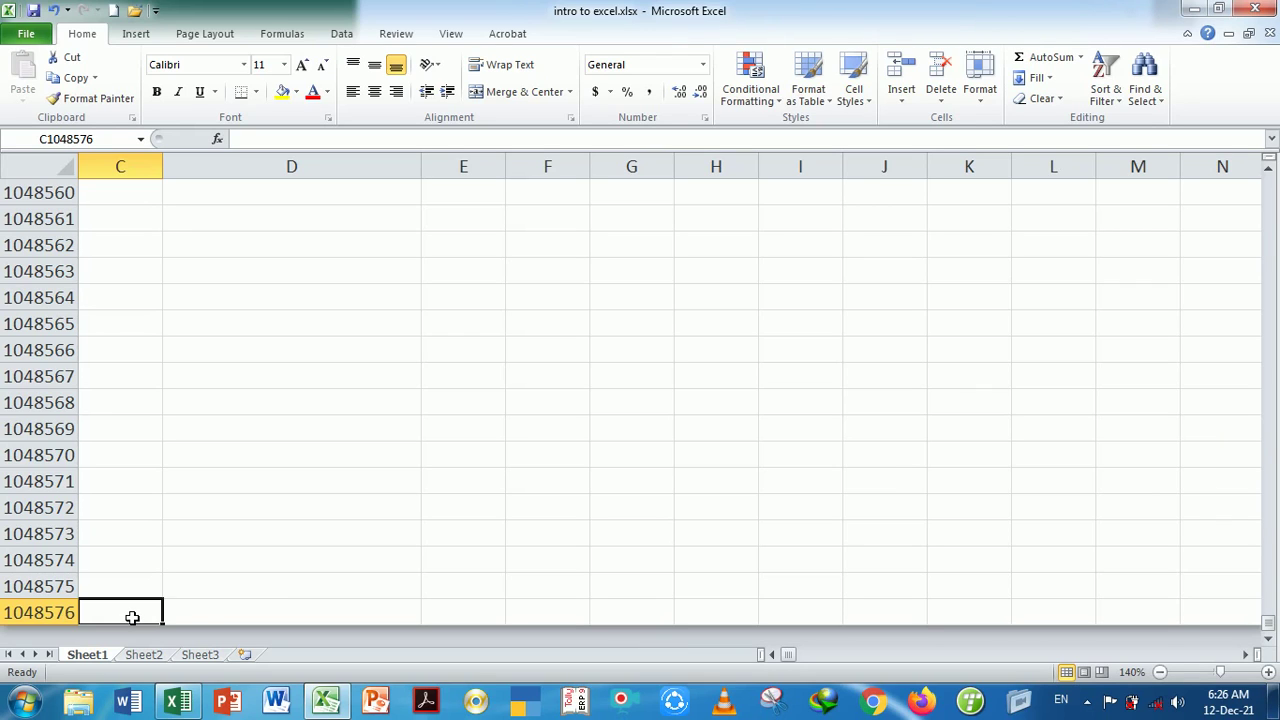
pyautogui.hotkey('ctrl', 'Up')
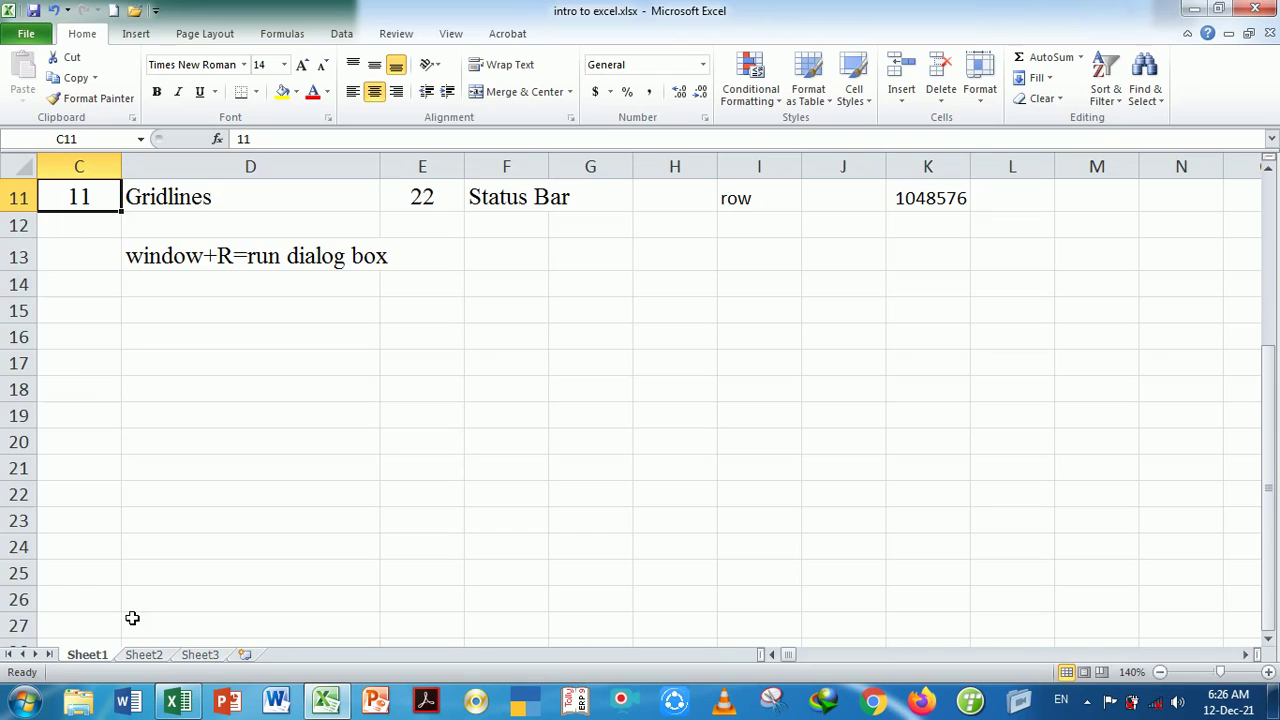
pyautogui.hotkey('ctrl', 'Up')
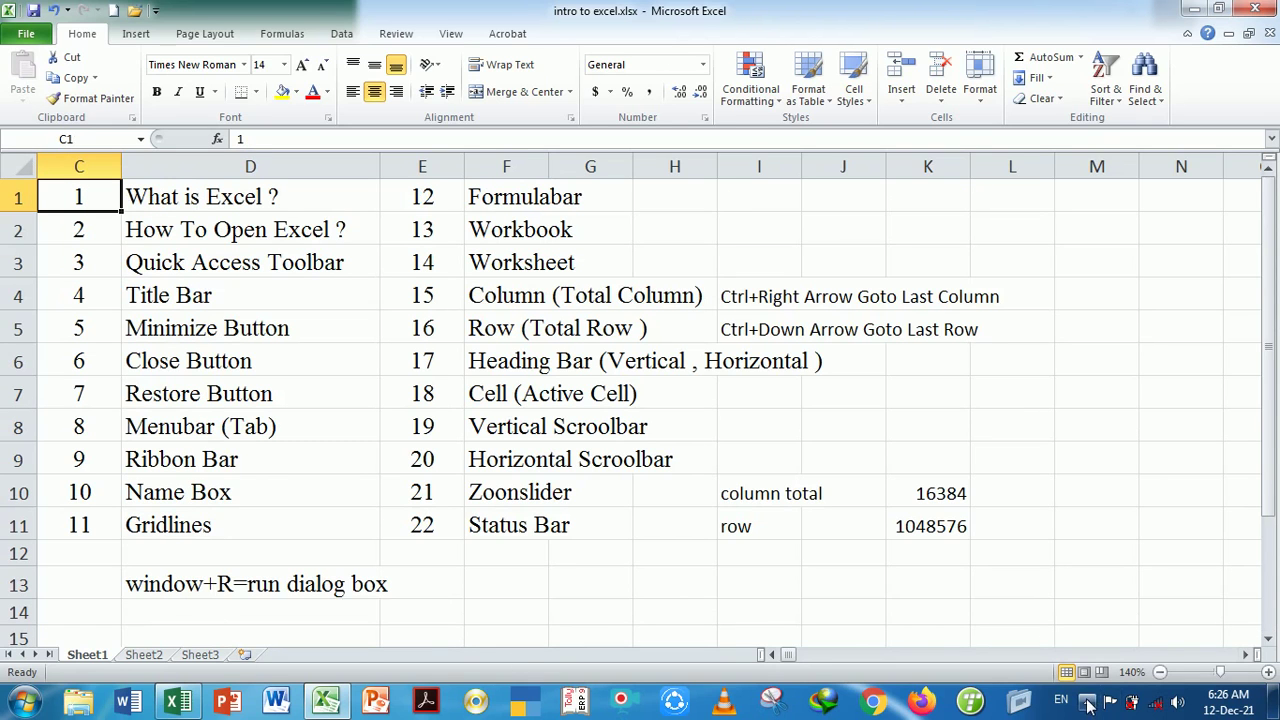
pyautogui.click(1088, 701)
pyautogui.click(849, 537)
pyautogui.click(759, 590)
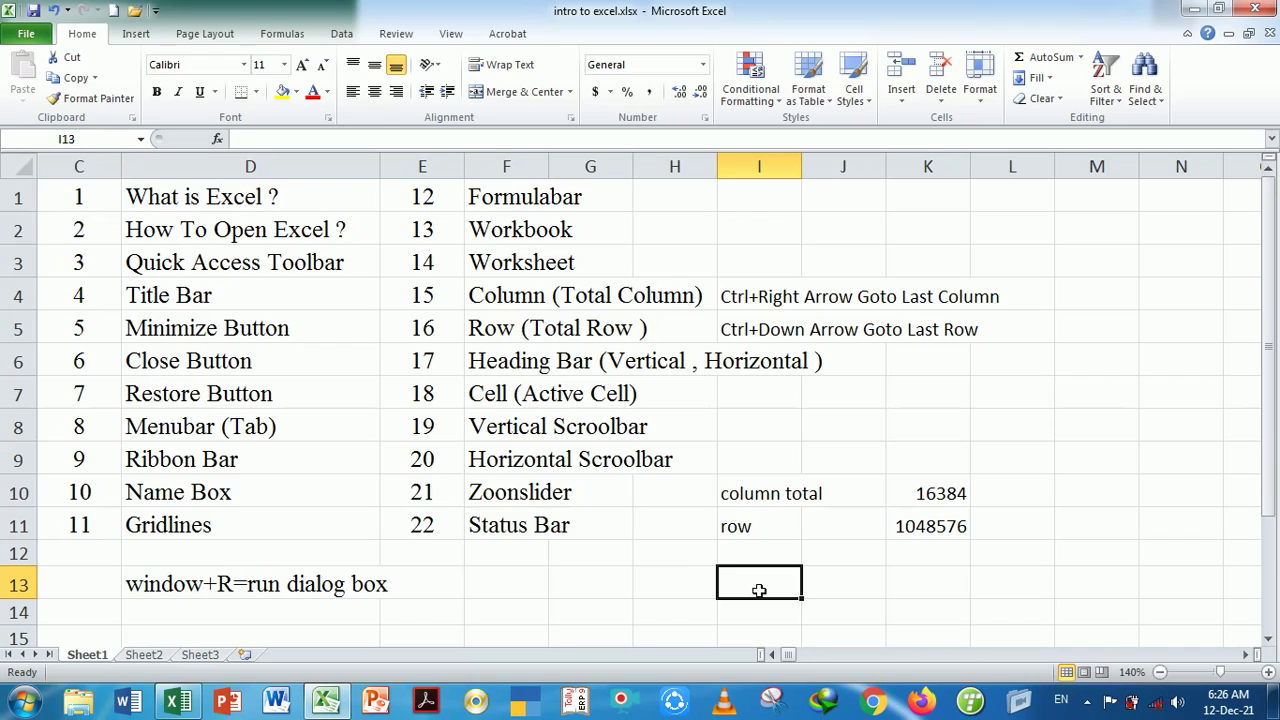
# Enter =COLUMNS(11:11) in I13 so it returns 16384, and check its formula
pyautogui.write('=c')
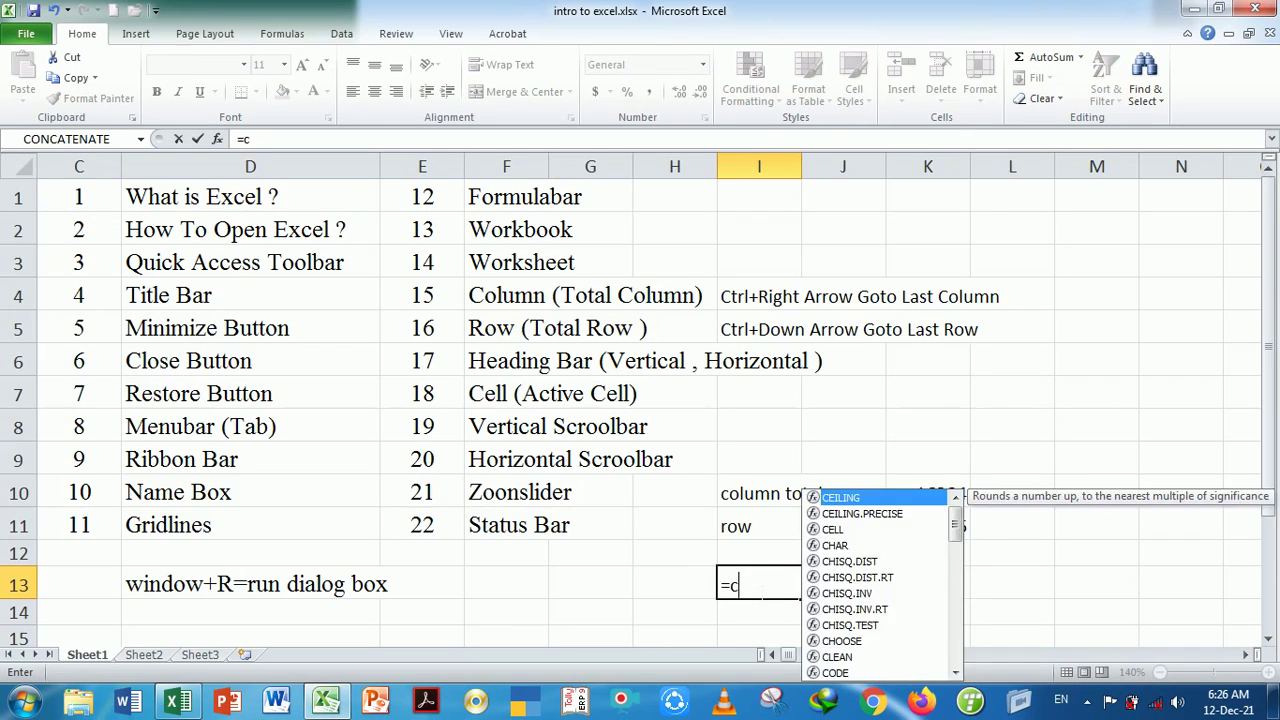
pyautogui.write('ol')
pyautogui.press('Down')
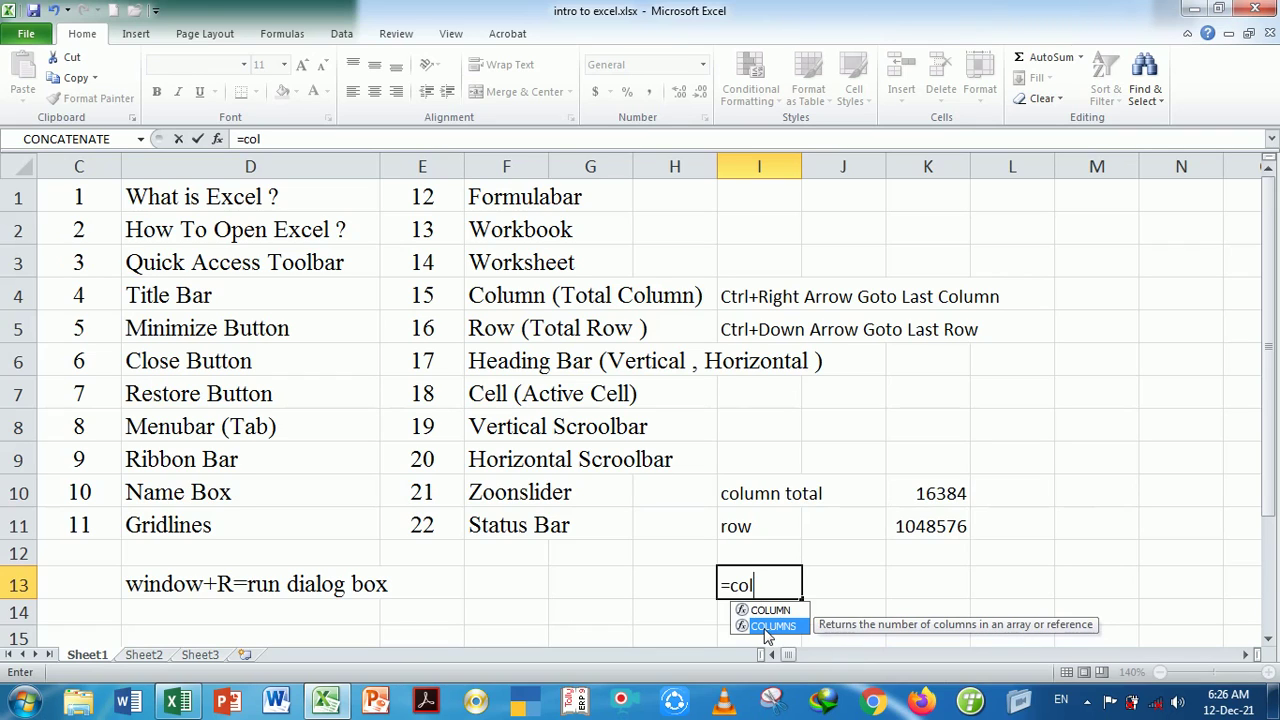
pyautogui.doubleClick(767, 627)
pyautogui.click(772, 614)
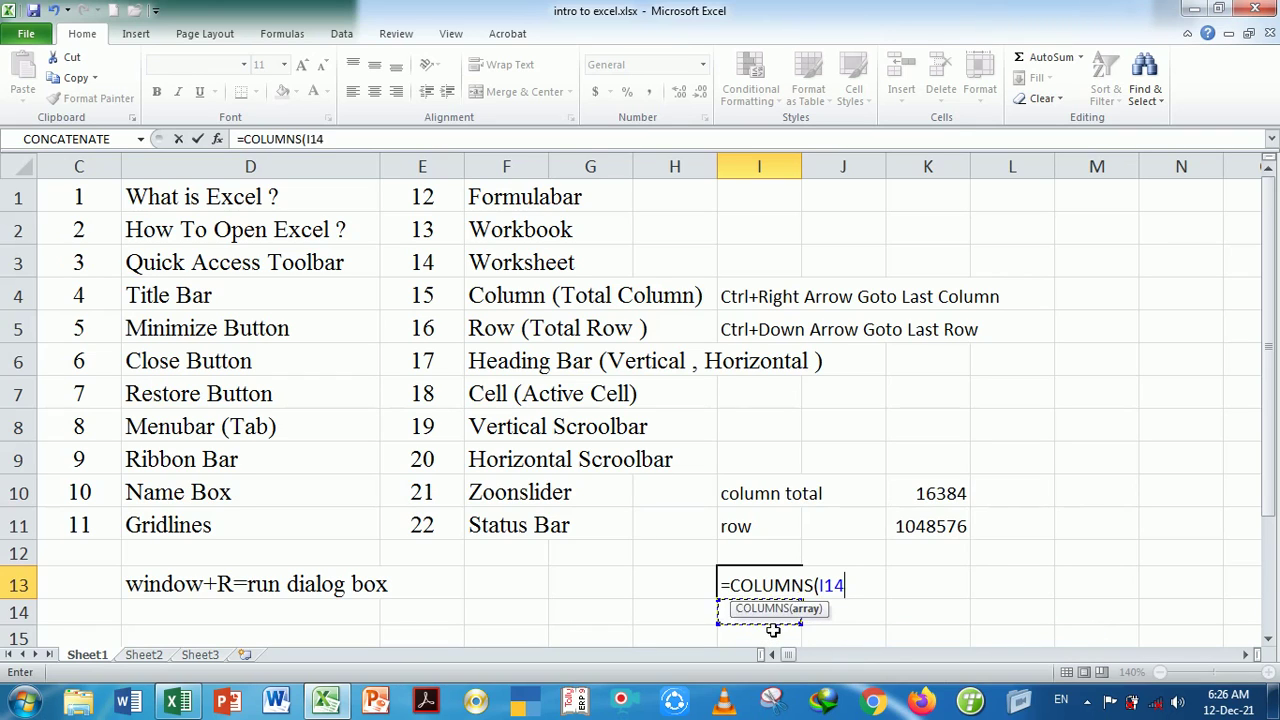
pyautogui.press('BackSpace')
pyautogui.press('BackSpace')
pyautogui.press('BackSpace')
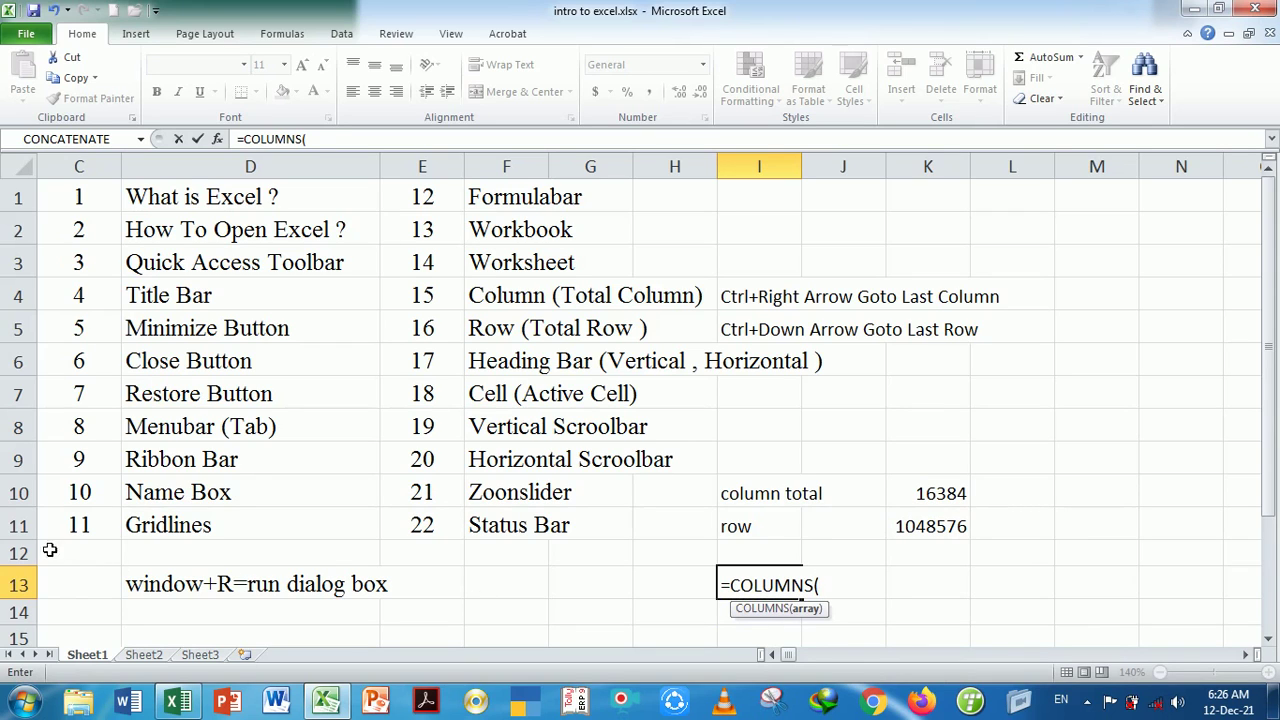
pyautogui.click(30, 538)
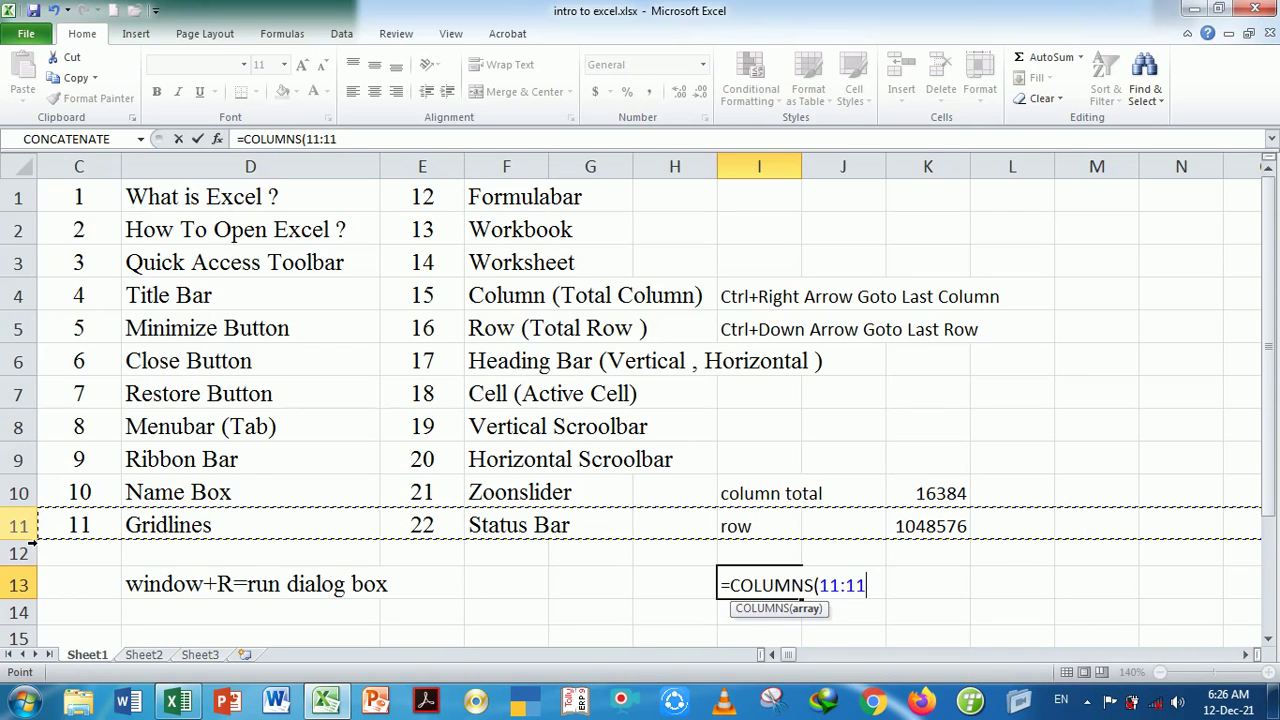
pyautogui.press('Return')
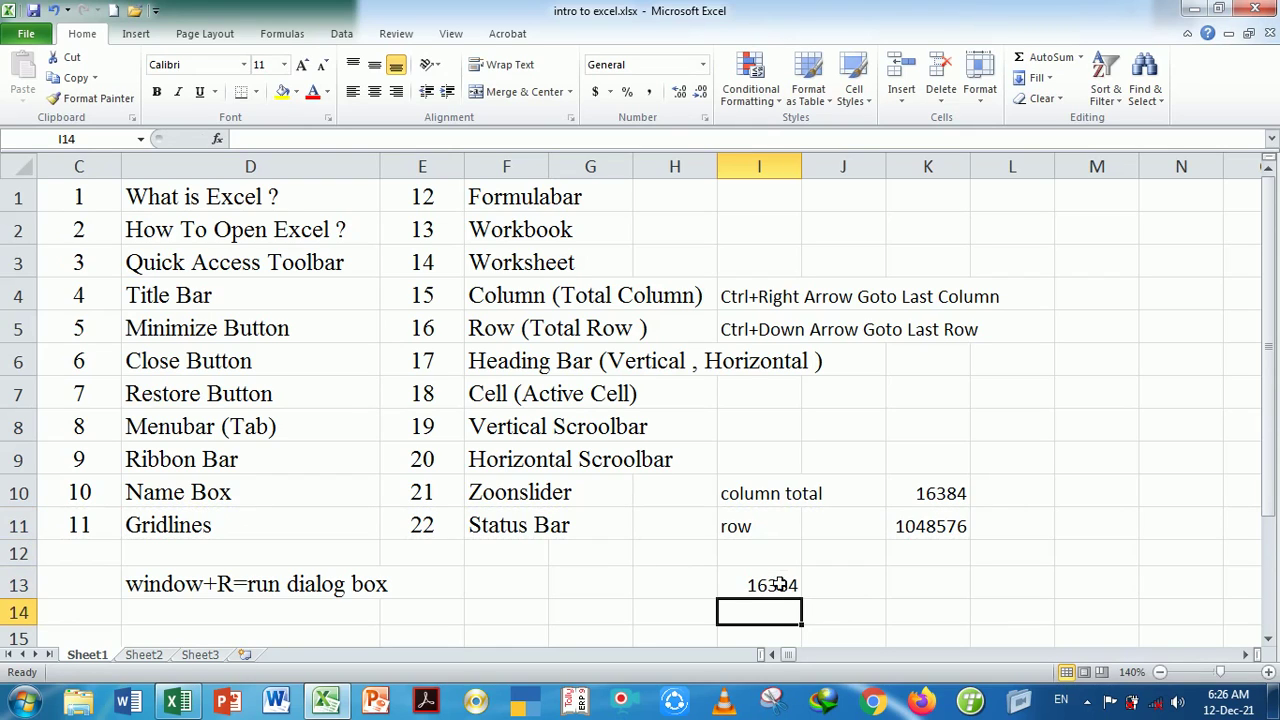
pyautogui.click(781, 590)
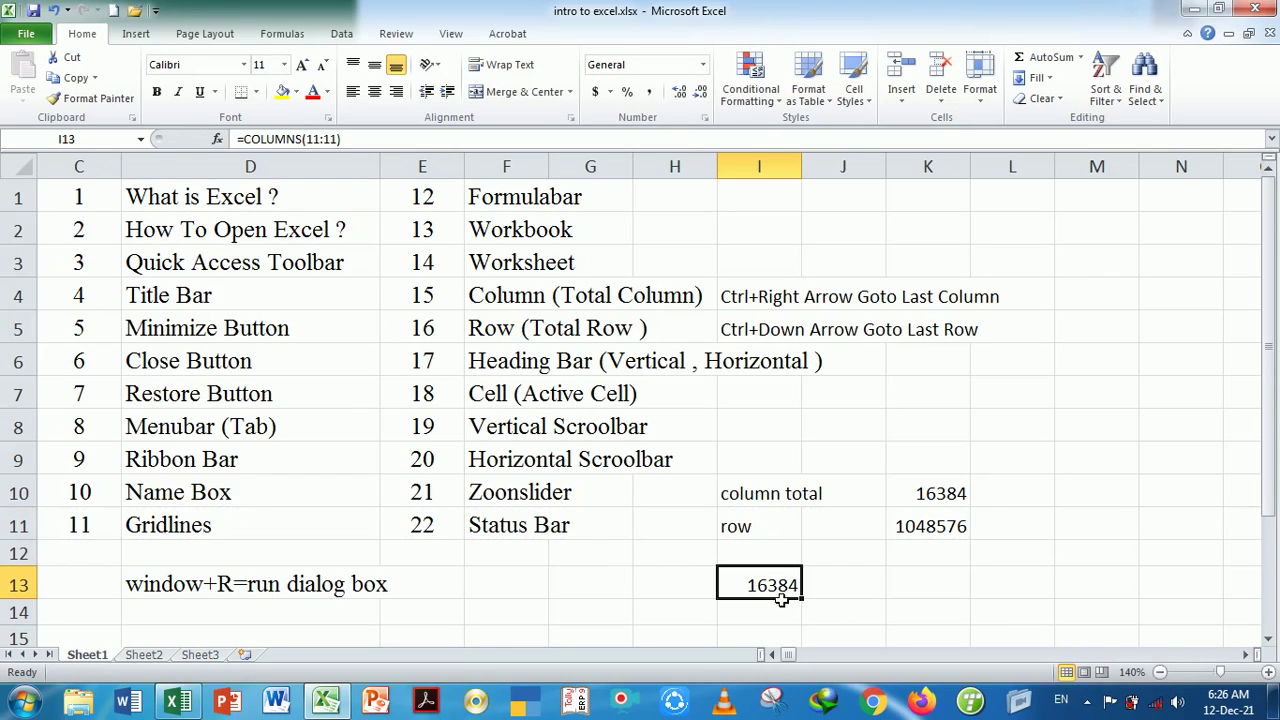
pyautogui.click(785, 612)
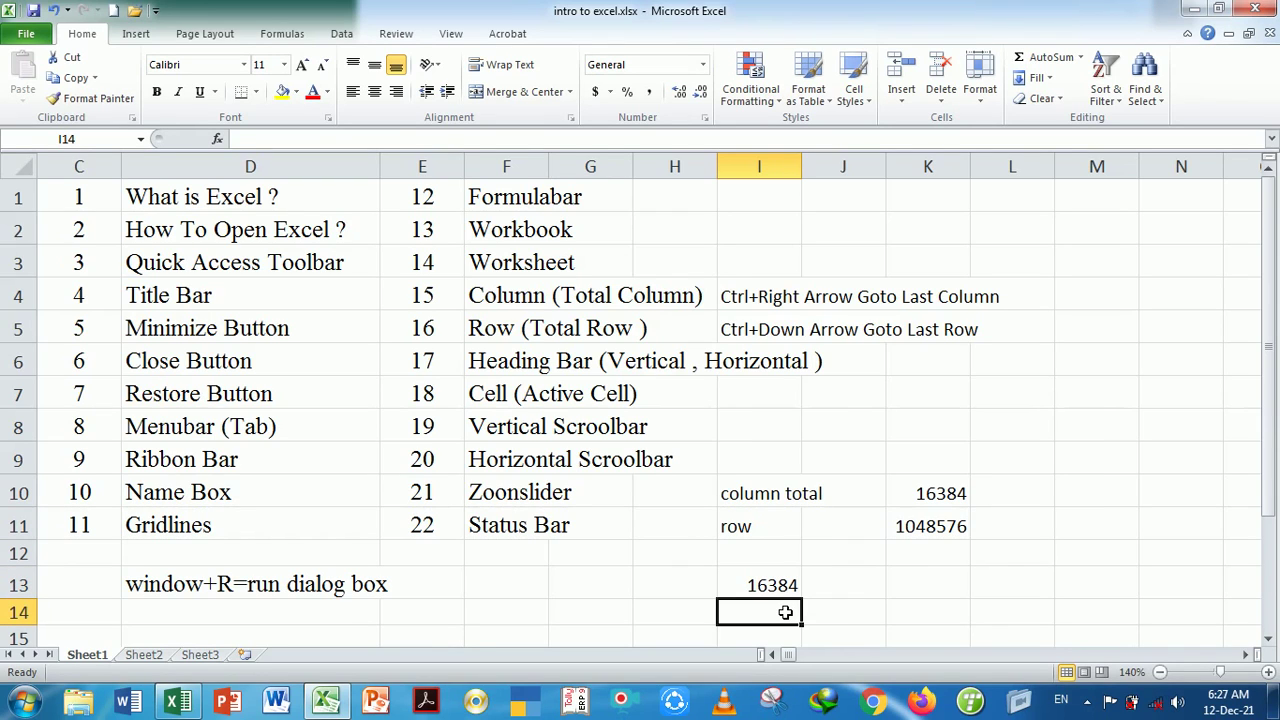
# Enter =ROWS(L:L) in I14, returning 1048576
pyautogui.write('=')
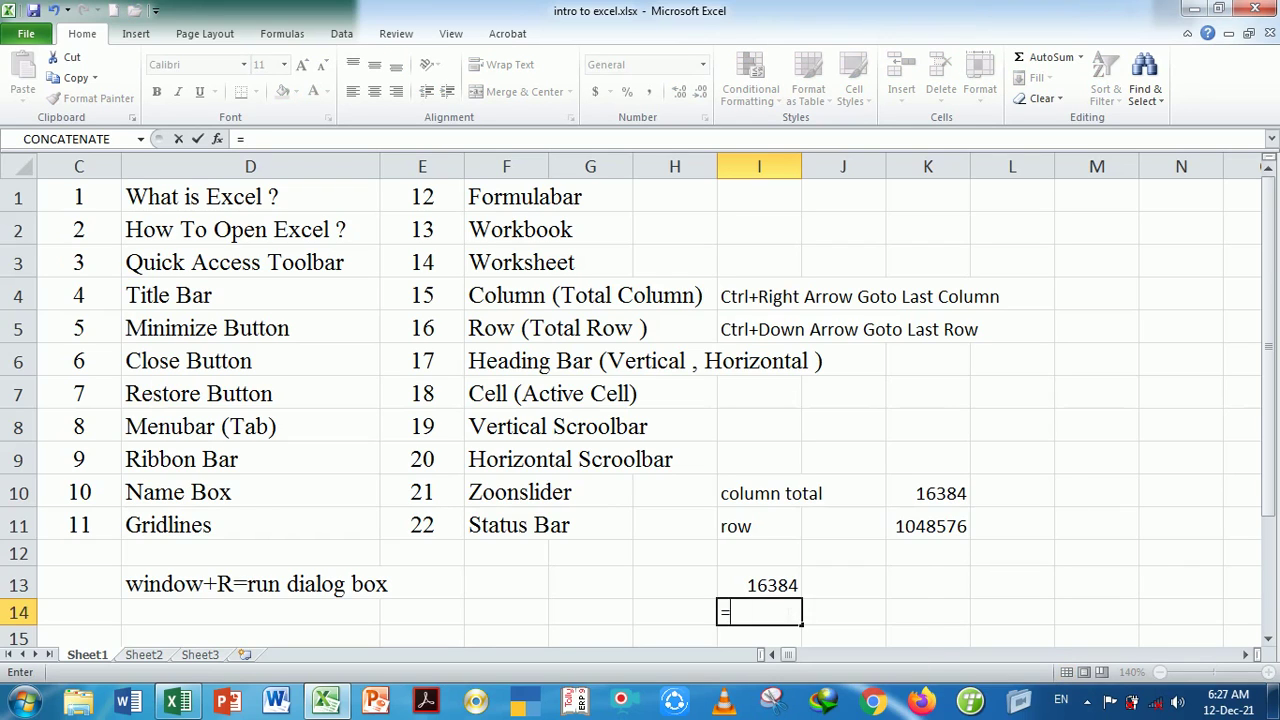
pyautogui.write('row')
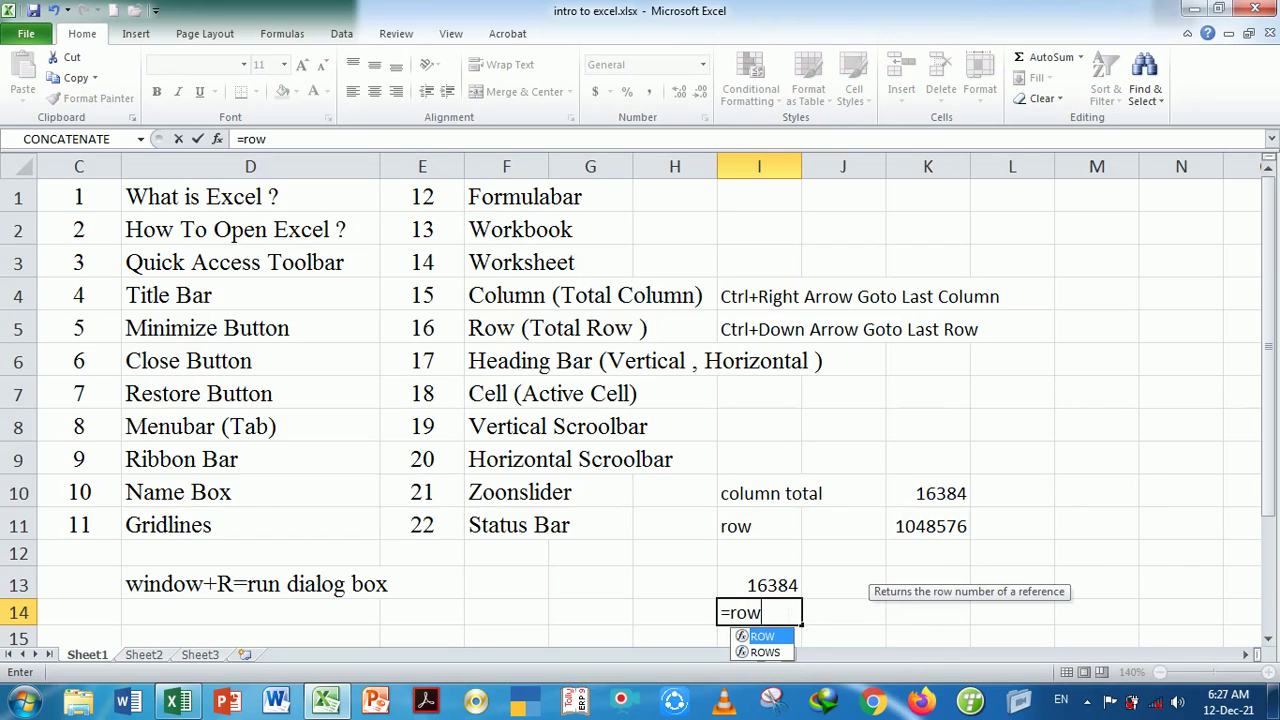
pyautogui.press('Down')
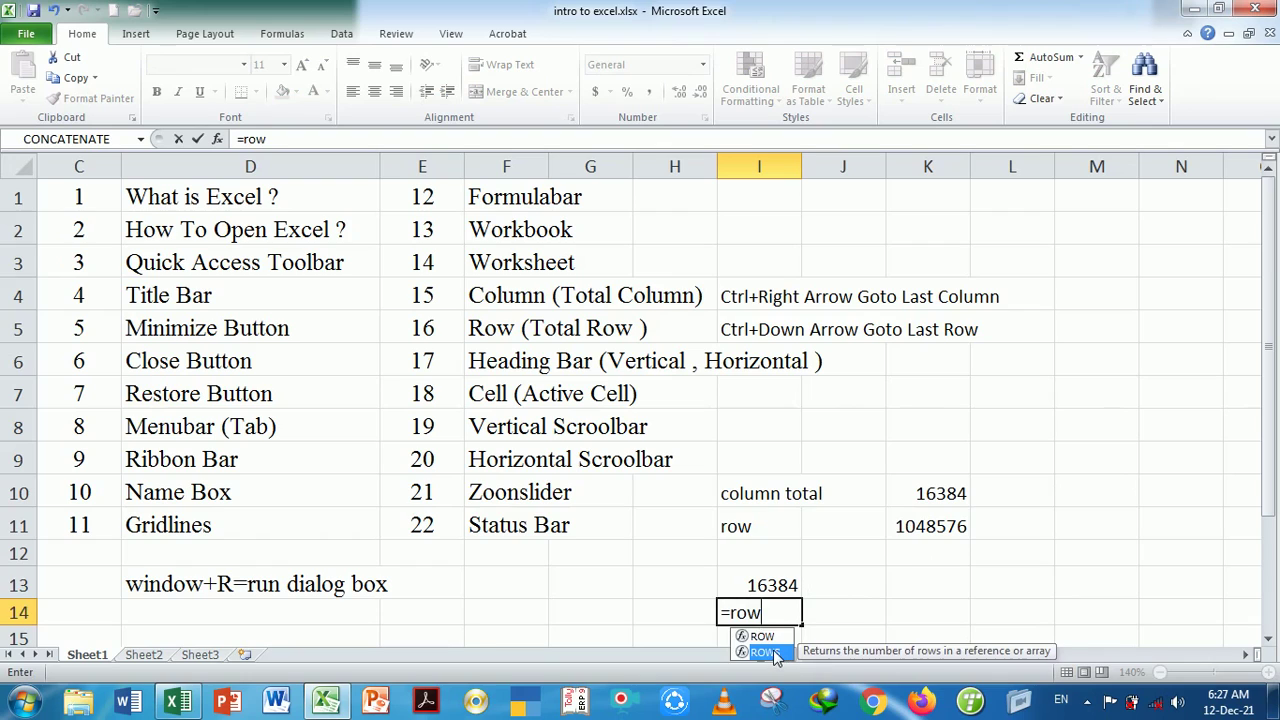
pyautogui.press('Tab')
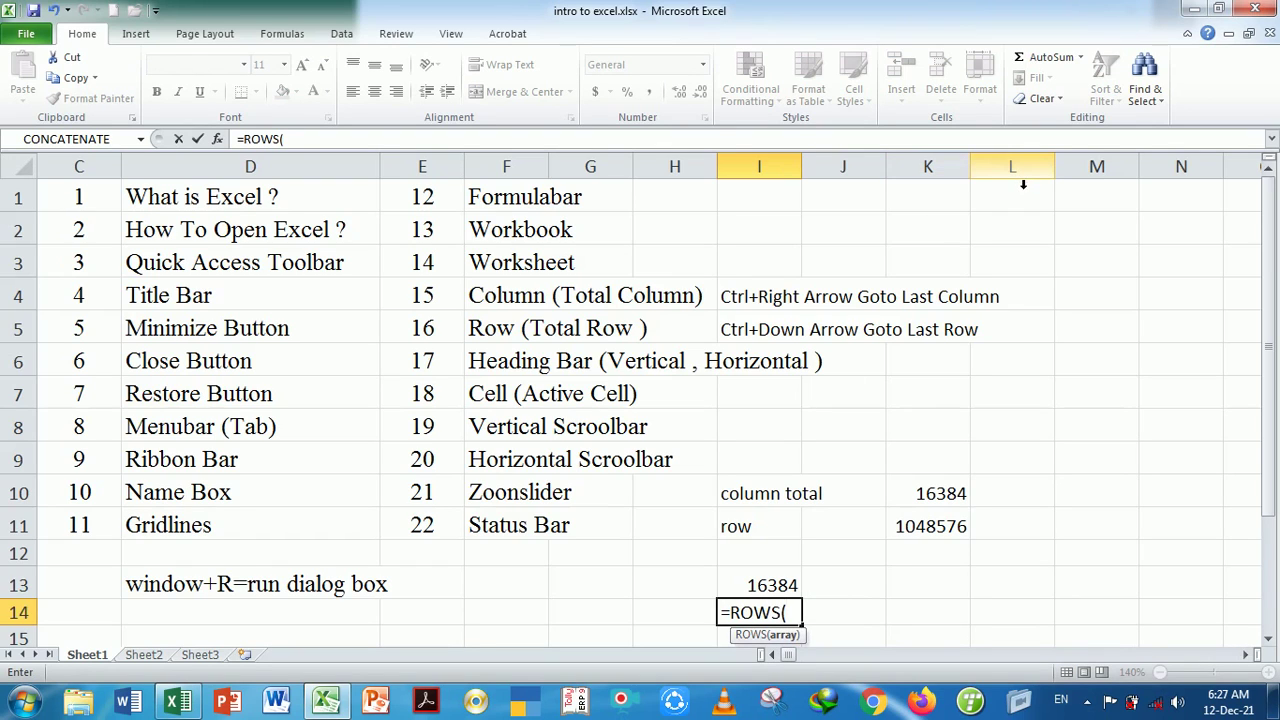
pyautogui.click(1023, 180)
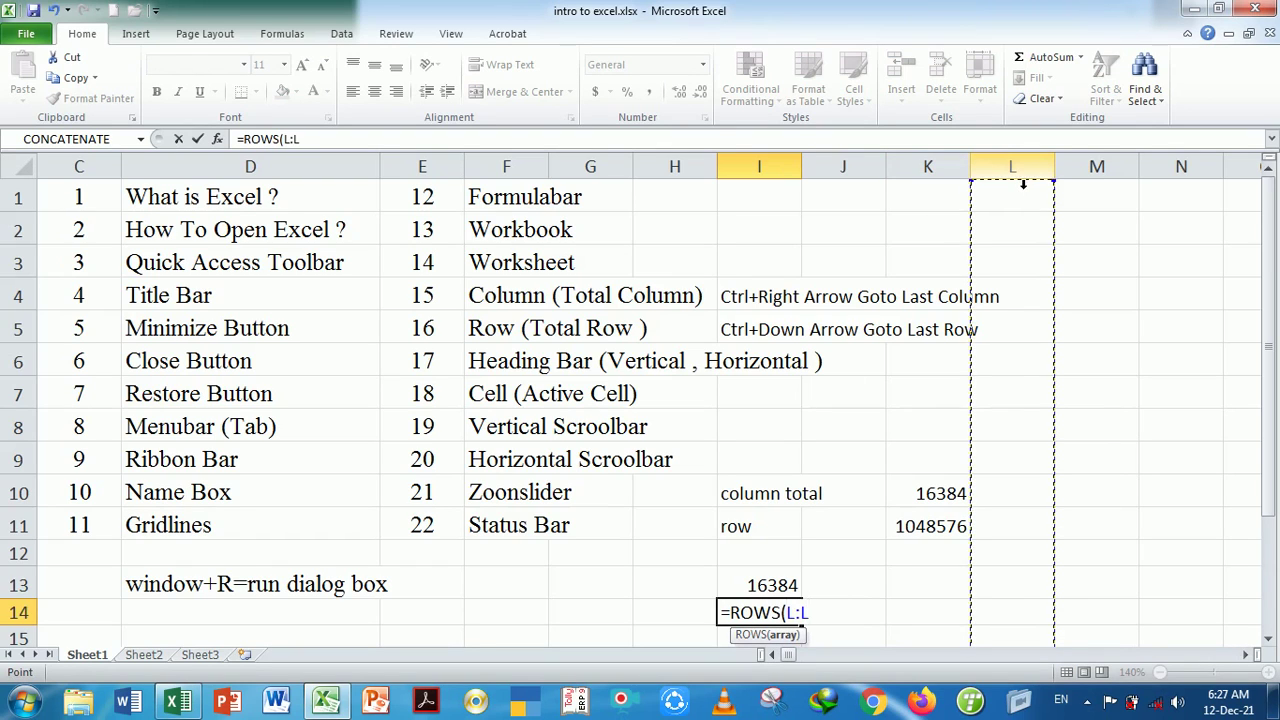
pyautogui.write(')')
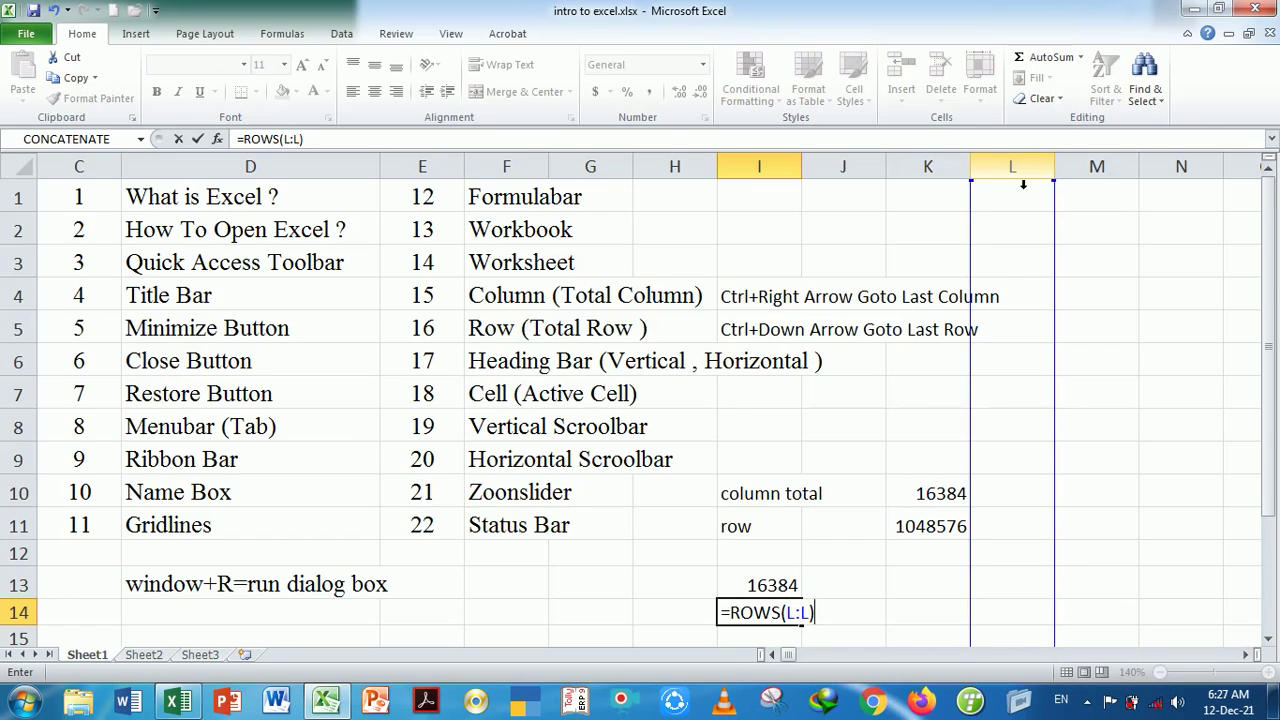
pyautogui.press('Return')
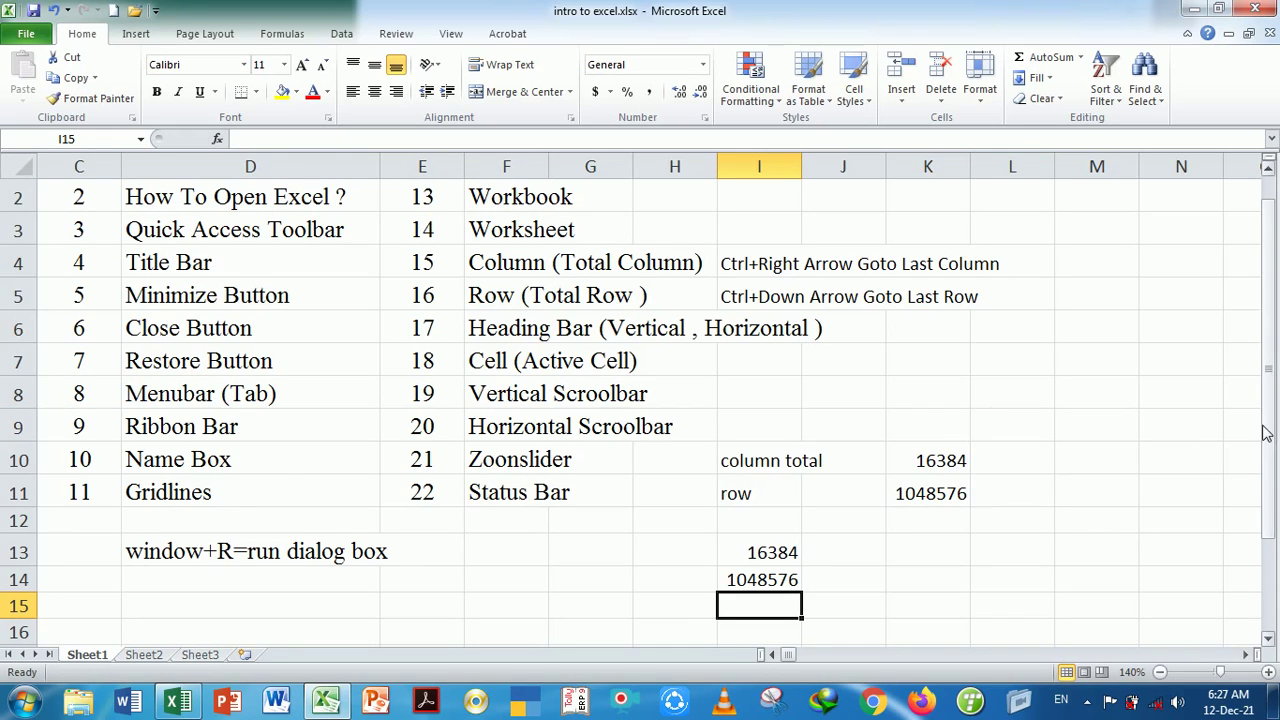
pyautogui.moveTo(1268, 430); pyautogui.dragTo(1270, 407)
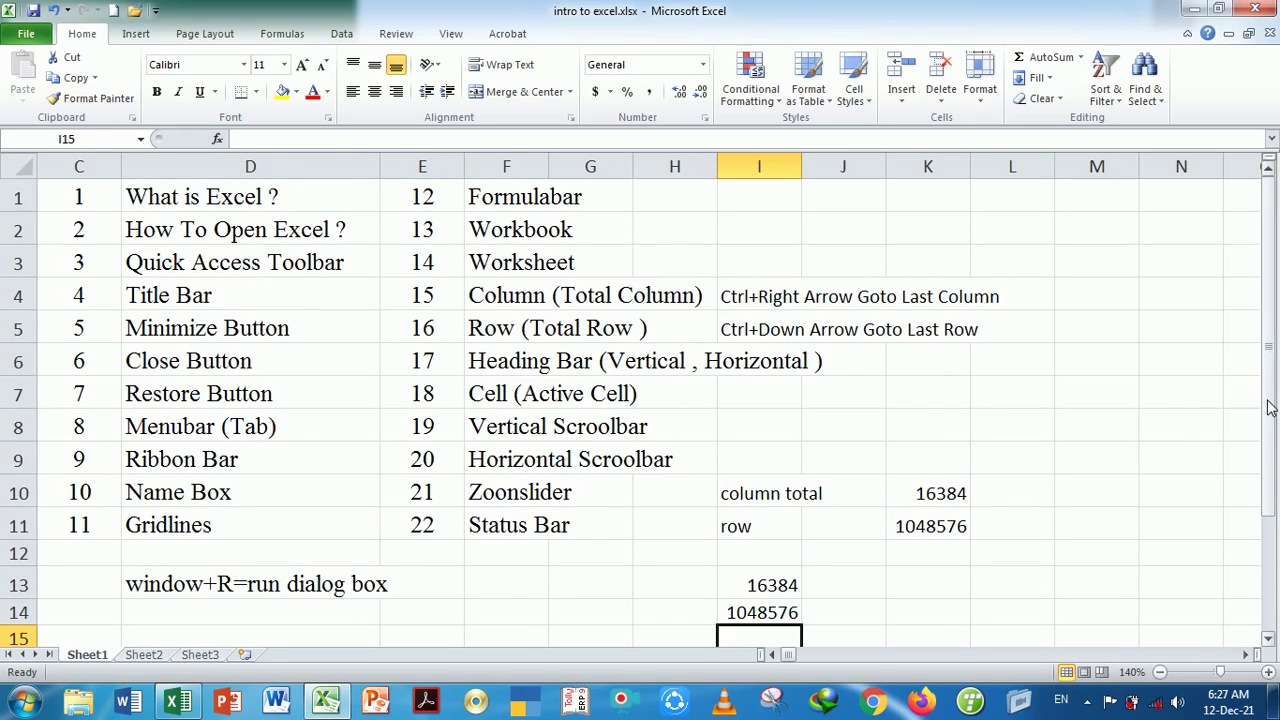
# Compare the COLUMNS formula in I13 with the ROWS formula in I14
pyautogui.click(865, 622)
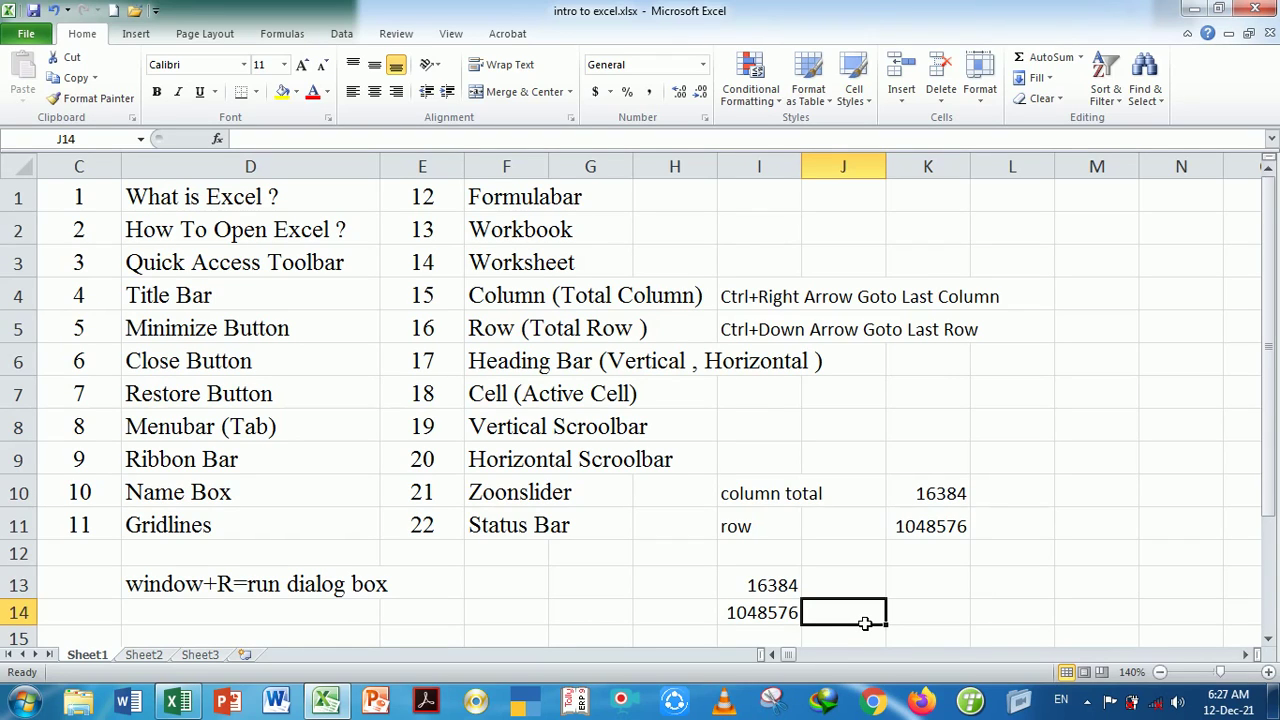
pyautogui.click(759, 613)
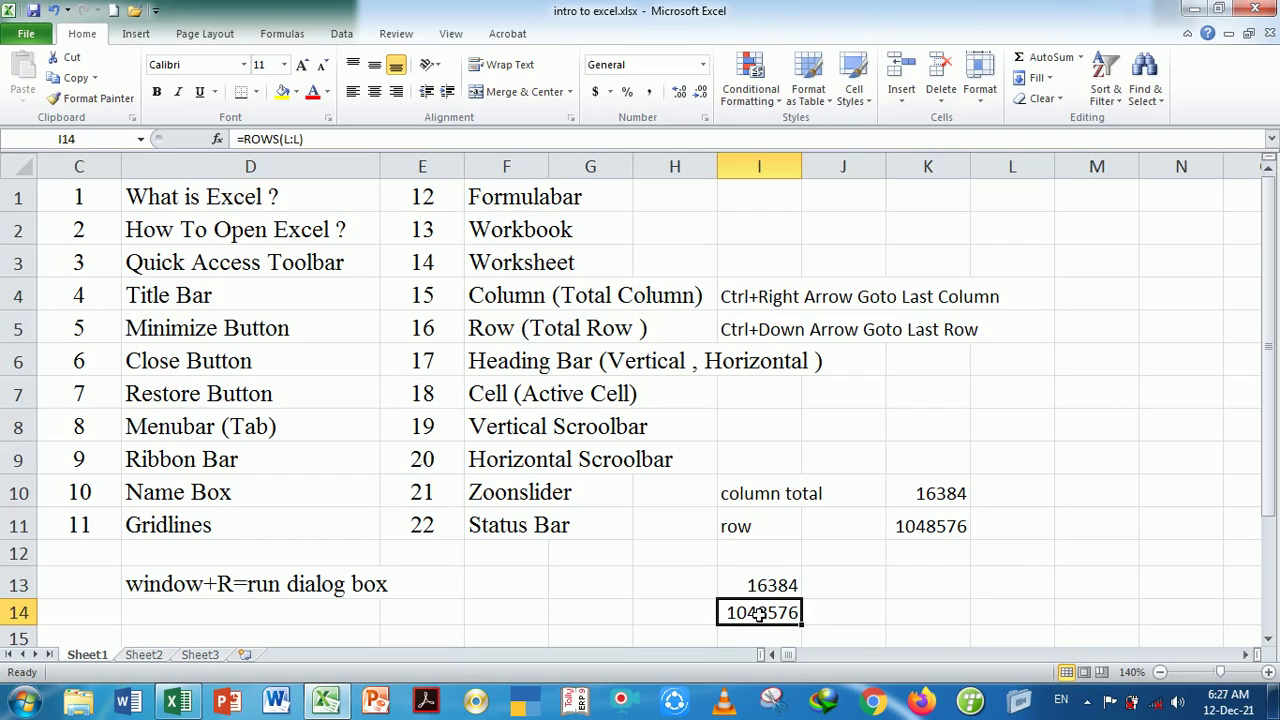
pyautogui.click(757, 592)
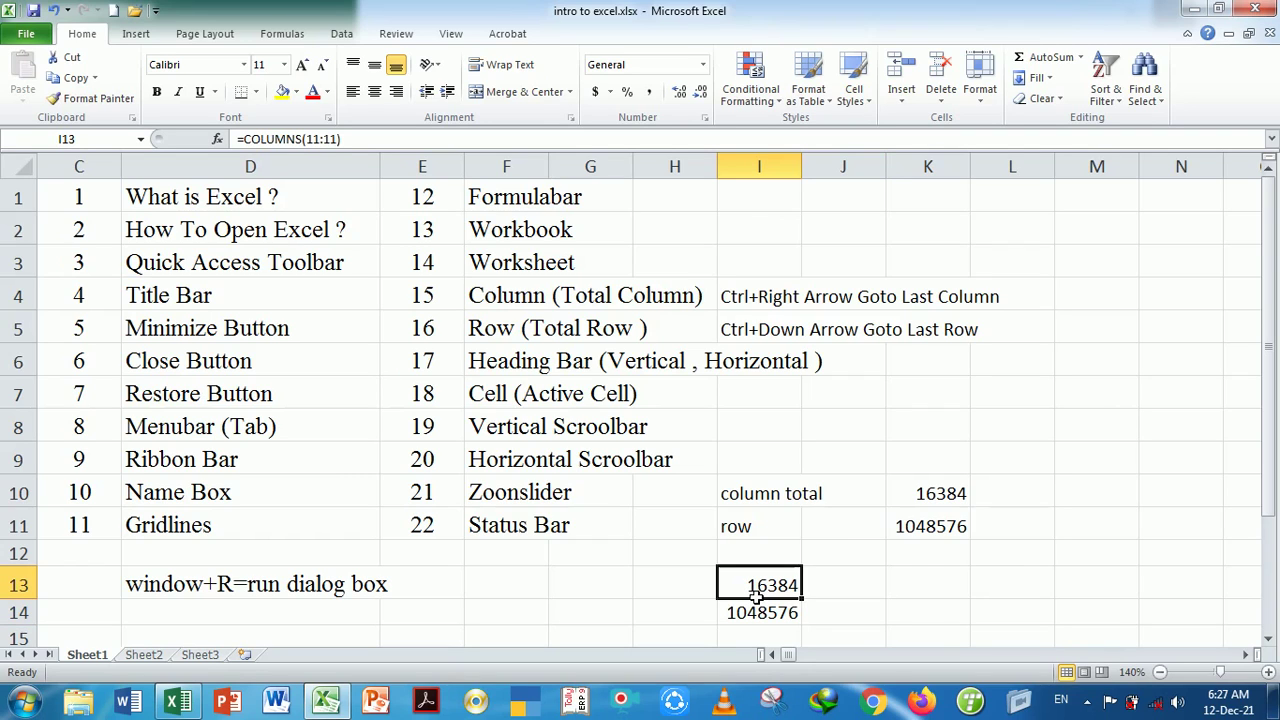
pyautogui.click(762, 620)
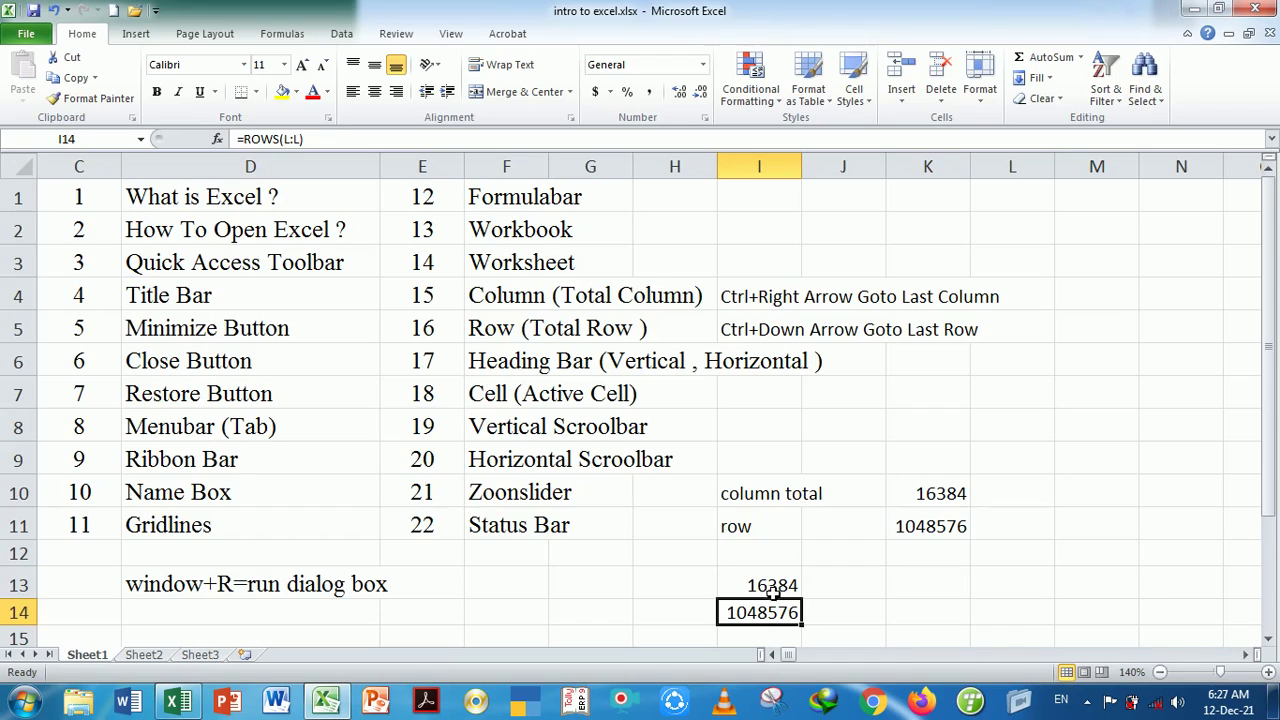
pyautogui.click(773, 592)
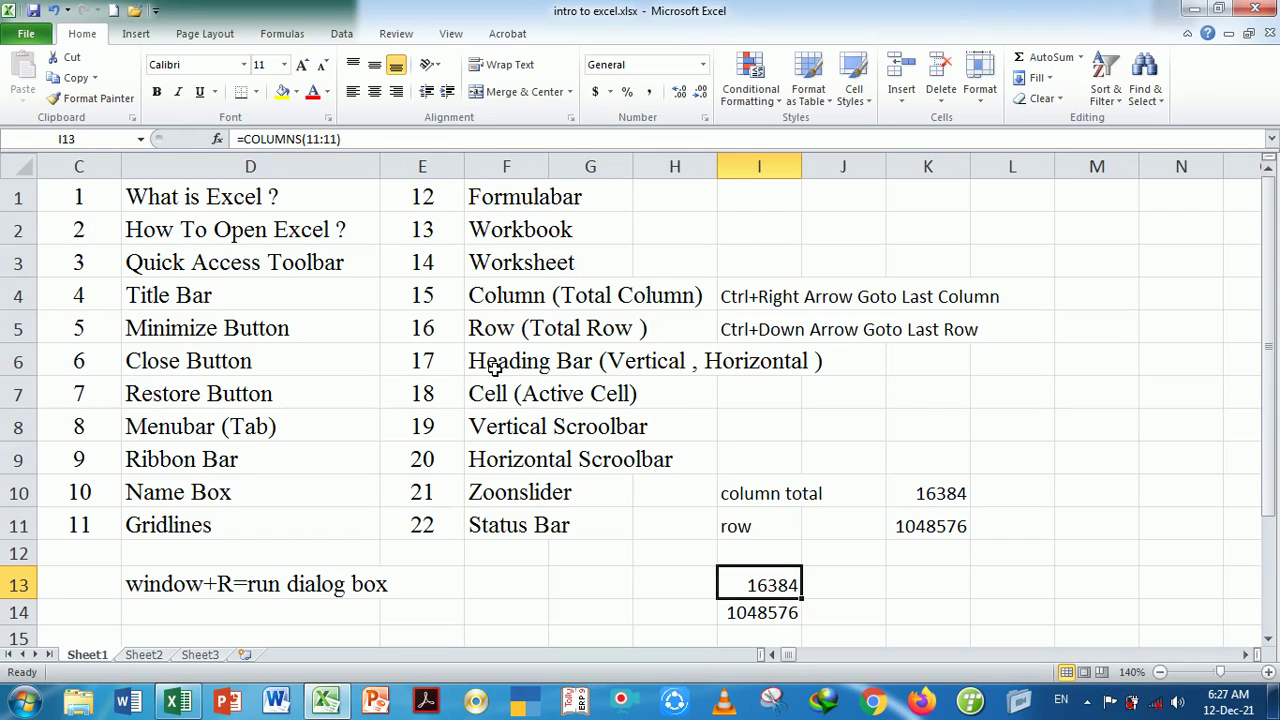
pyautogui.click(519, 367)
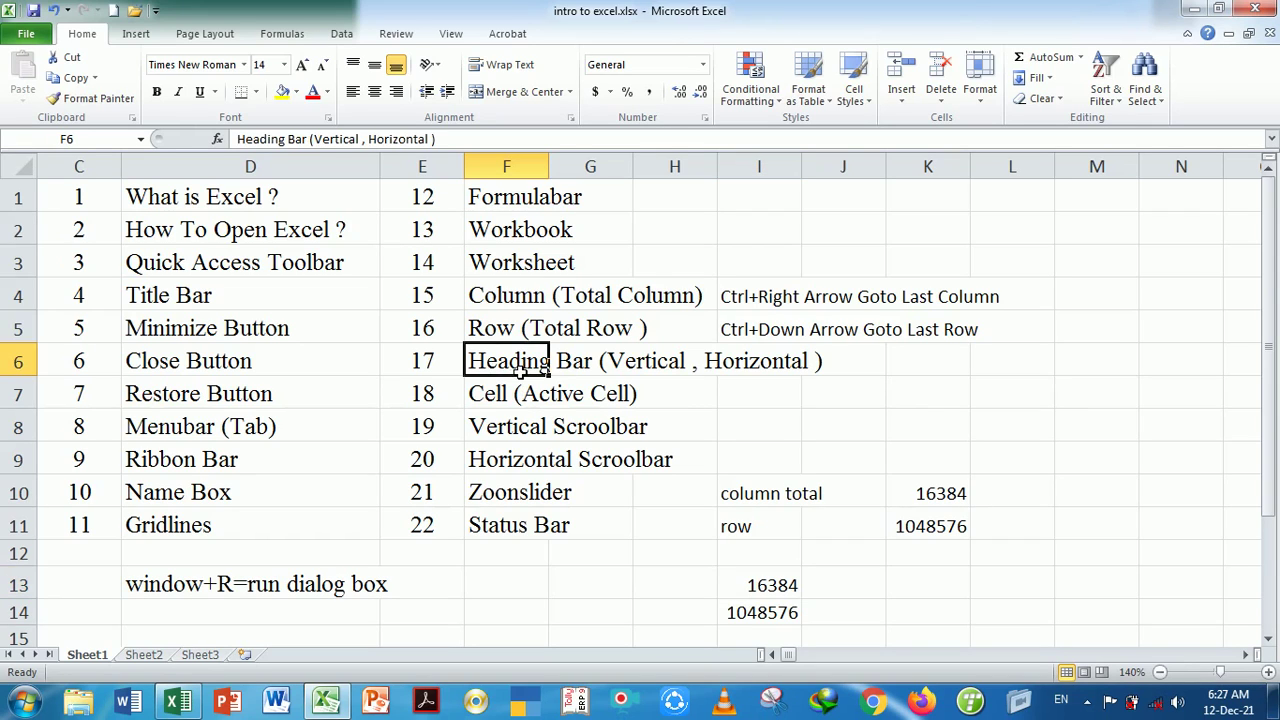
pyautogui.click(611, 178)
pyautogui.click(677, 168)
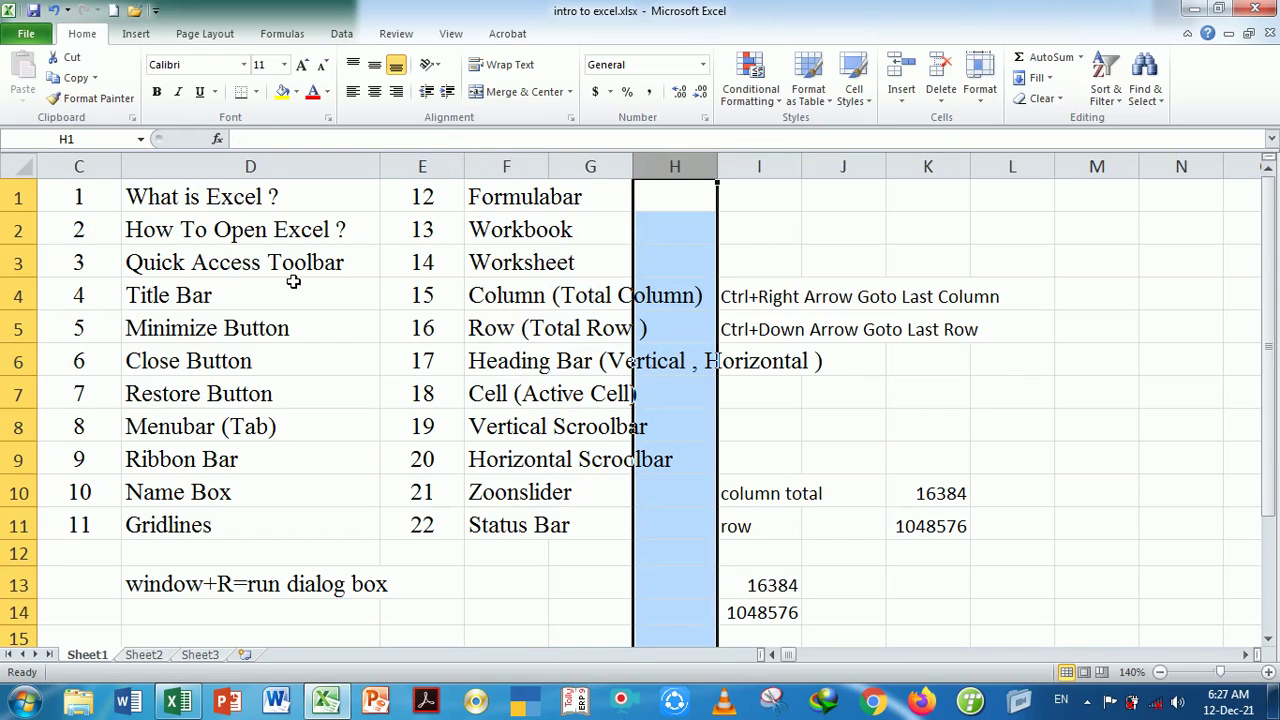
pyautogui.click(30, 243)
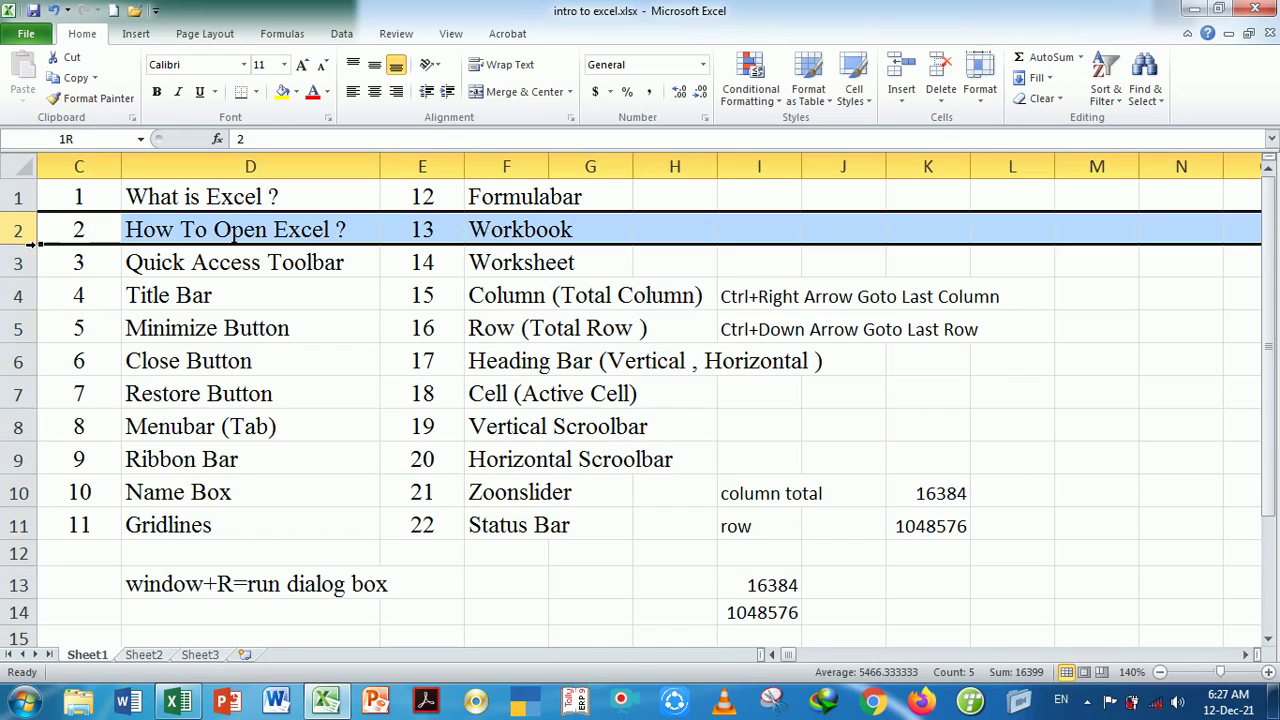
pyautogui.click(20, 263)
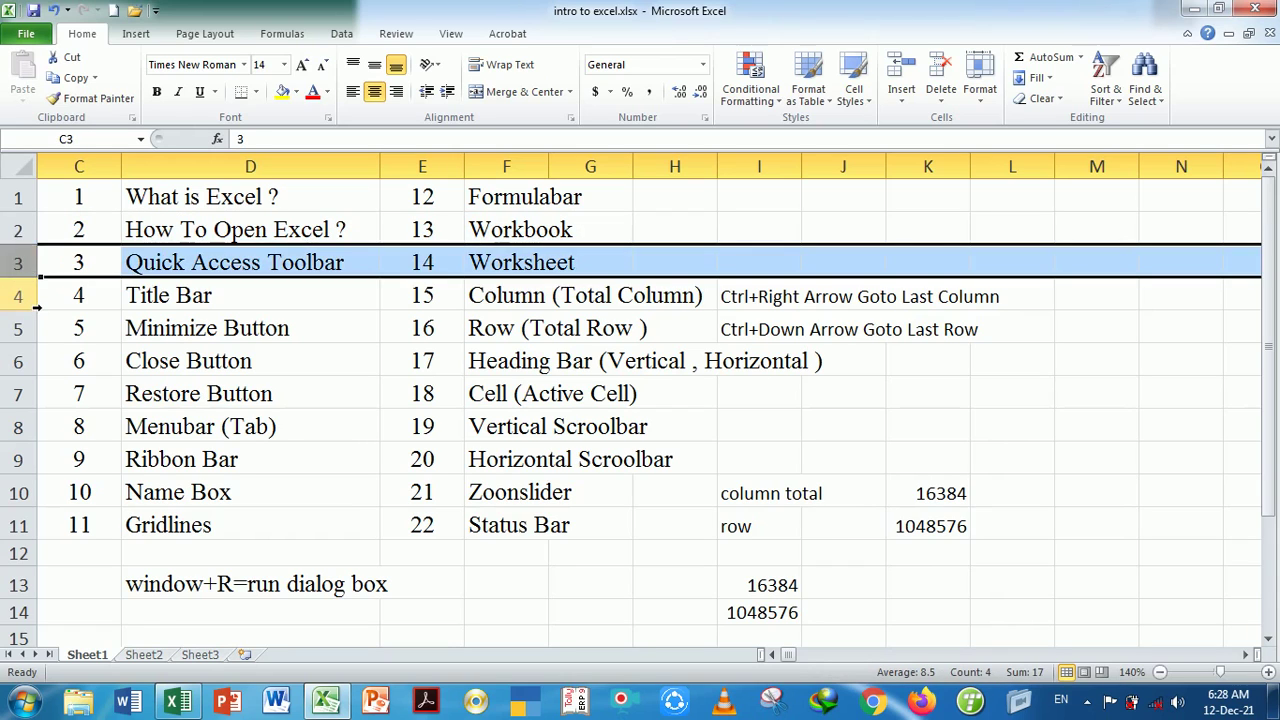
pyautogui.click(35, 306)
pyautogui.click(18, 329)
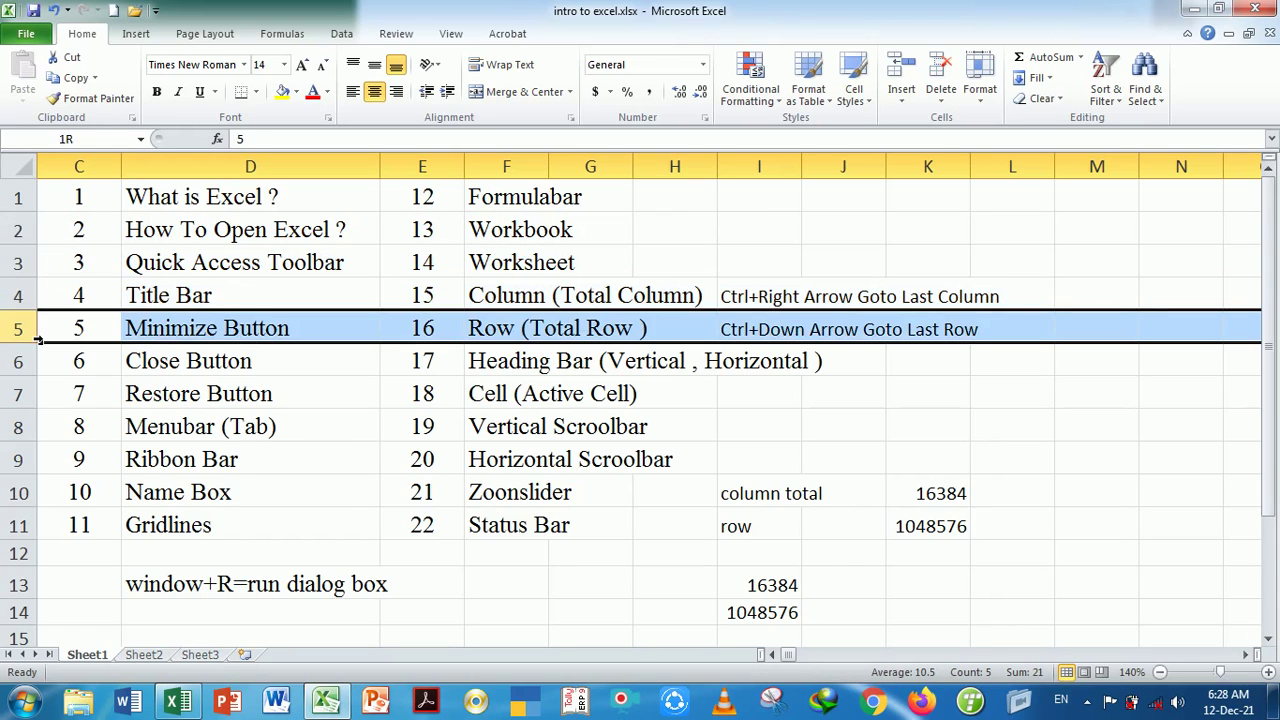
pyautogui.click(276, 287)
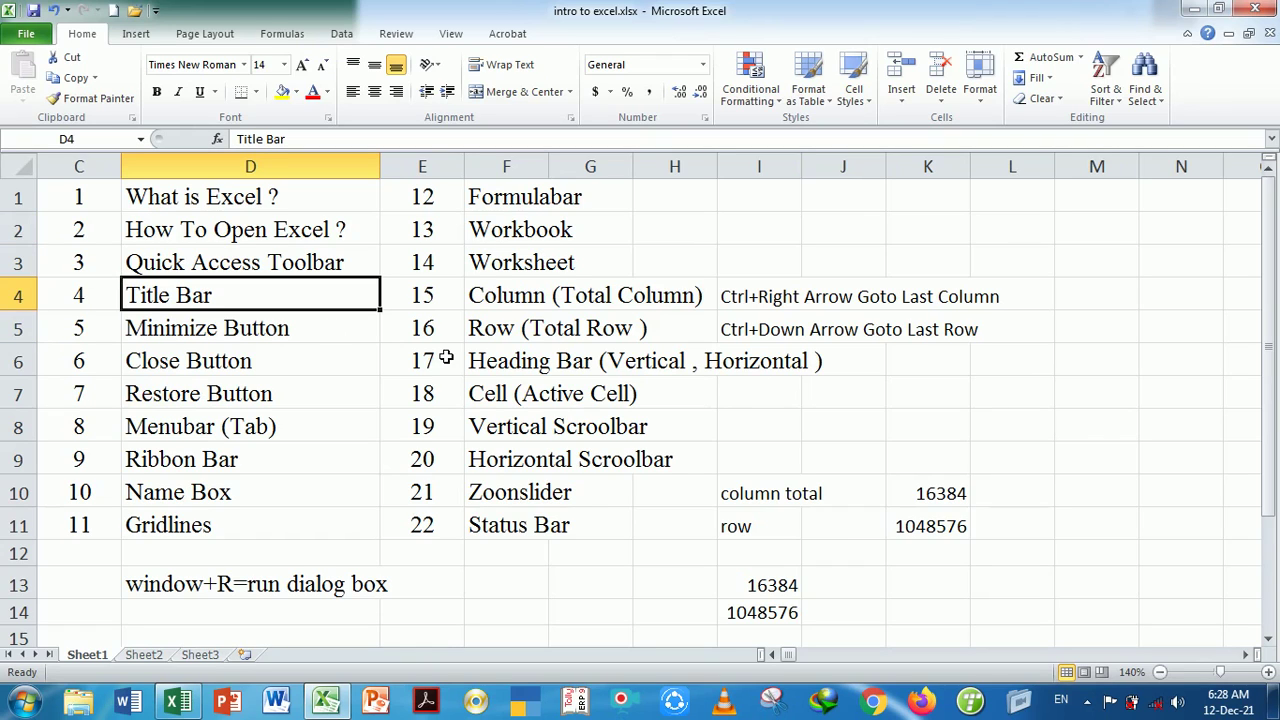
pyautogui.click(497, 397)
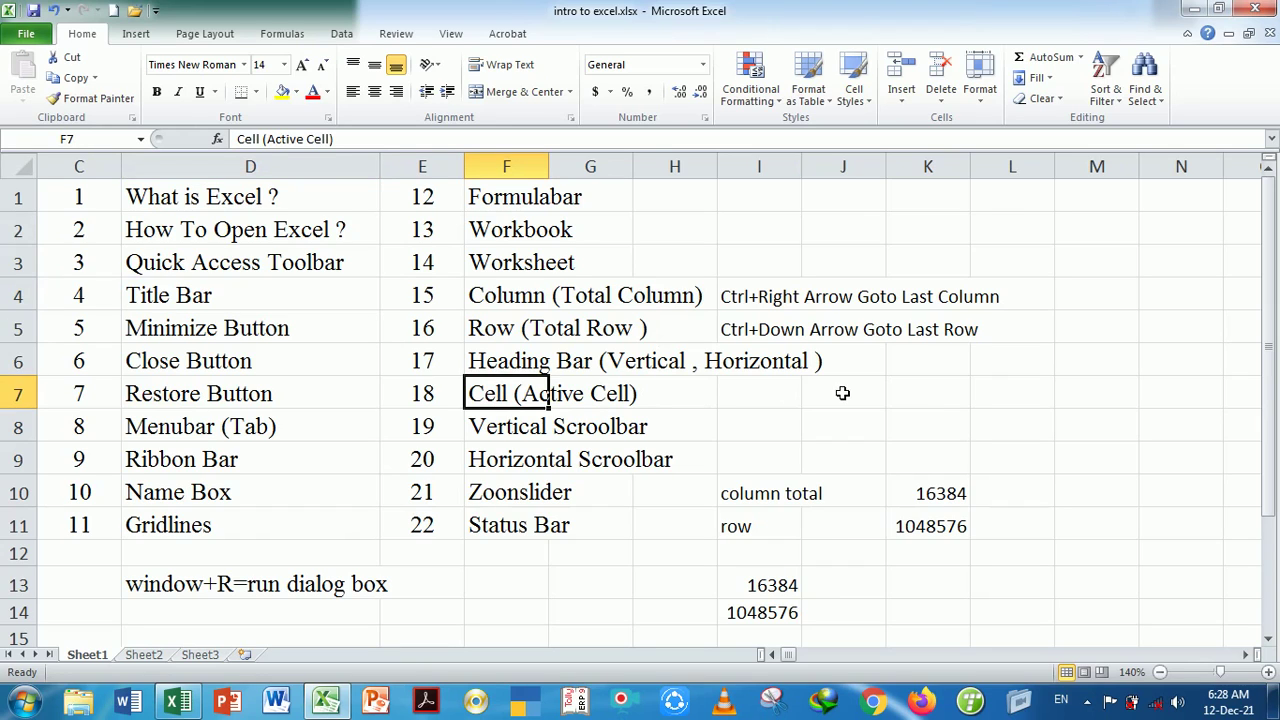
pyautogui.click(935, 394)
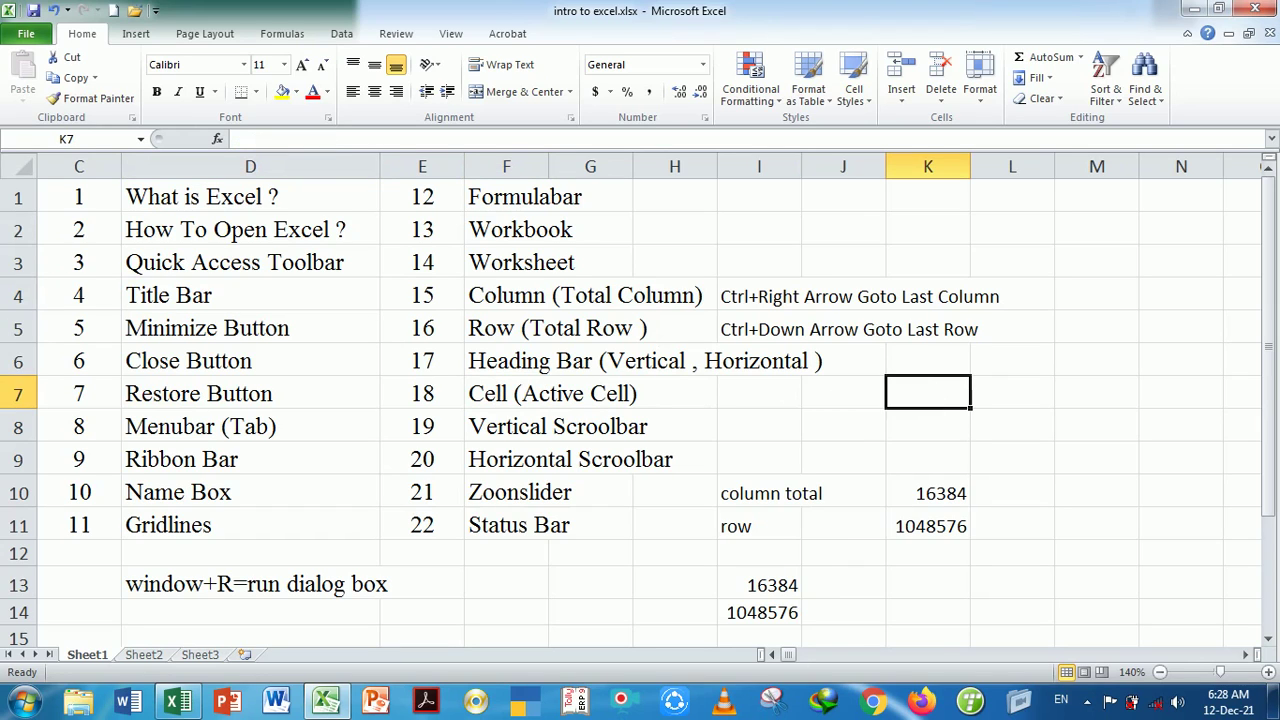
pyautogui.click(937, 437)
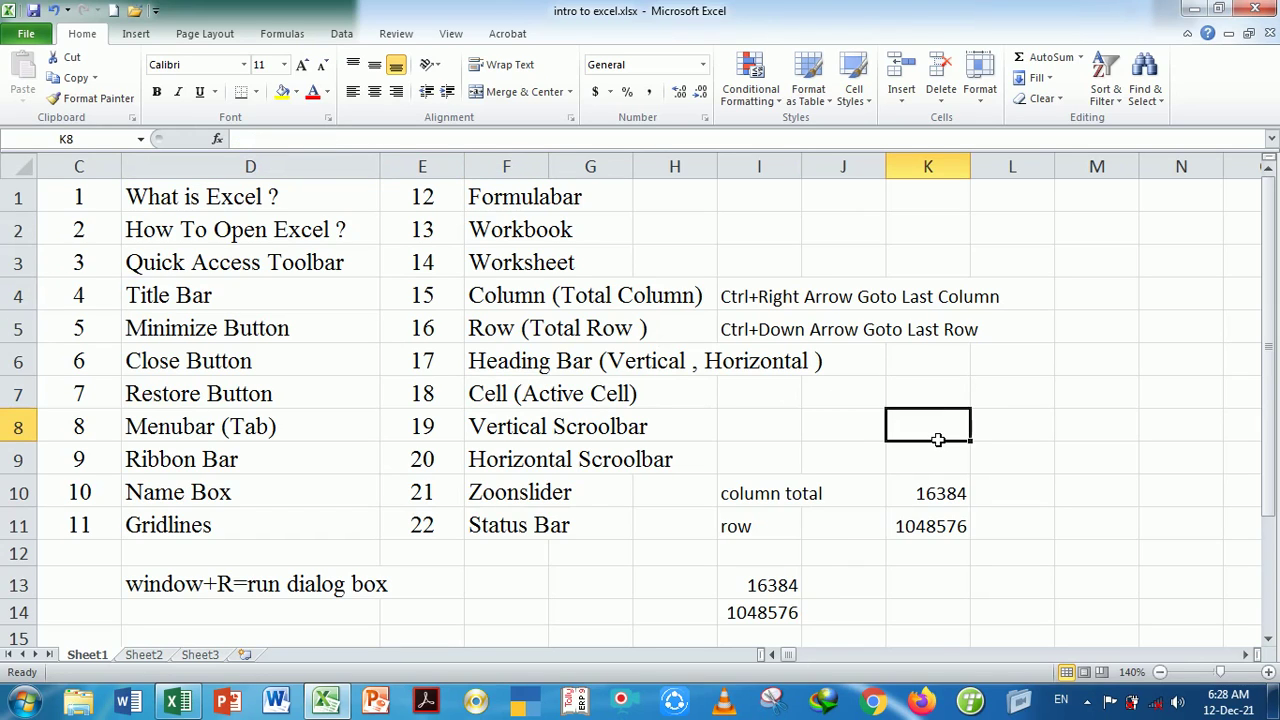
pyautogui.click(1014, 406)
pyautogui.click(1016, 432)
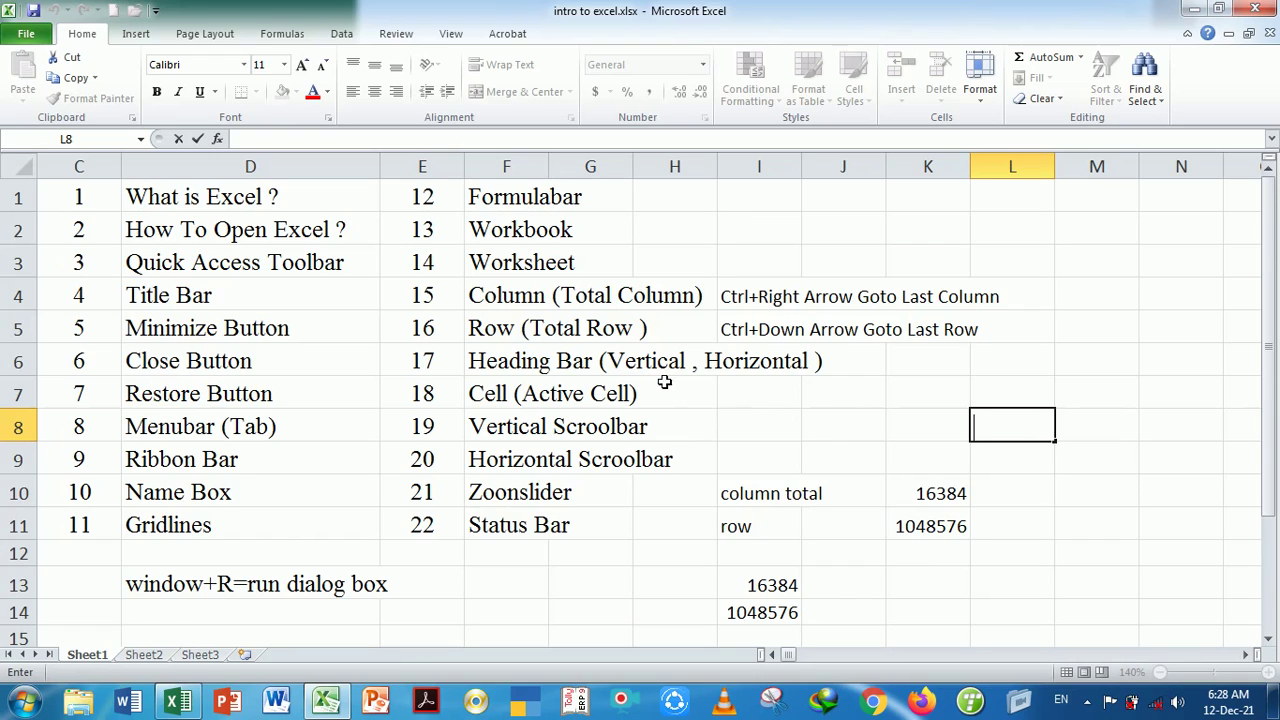
pyautogui.click(746, 500)
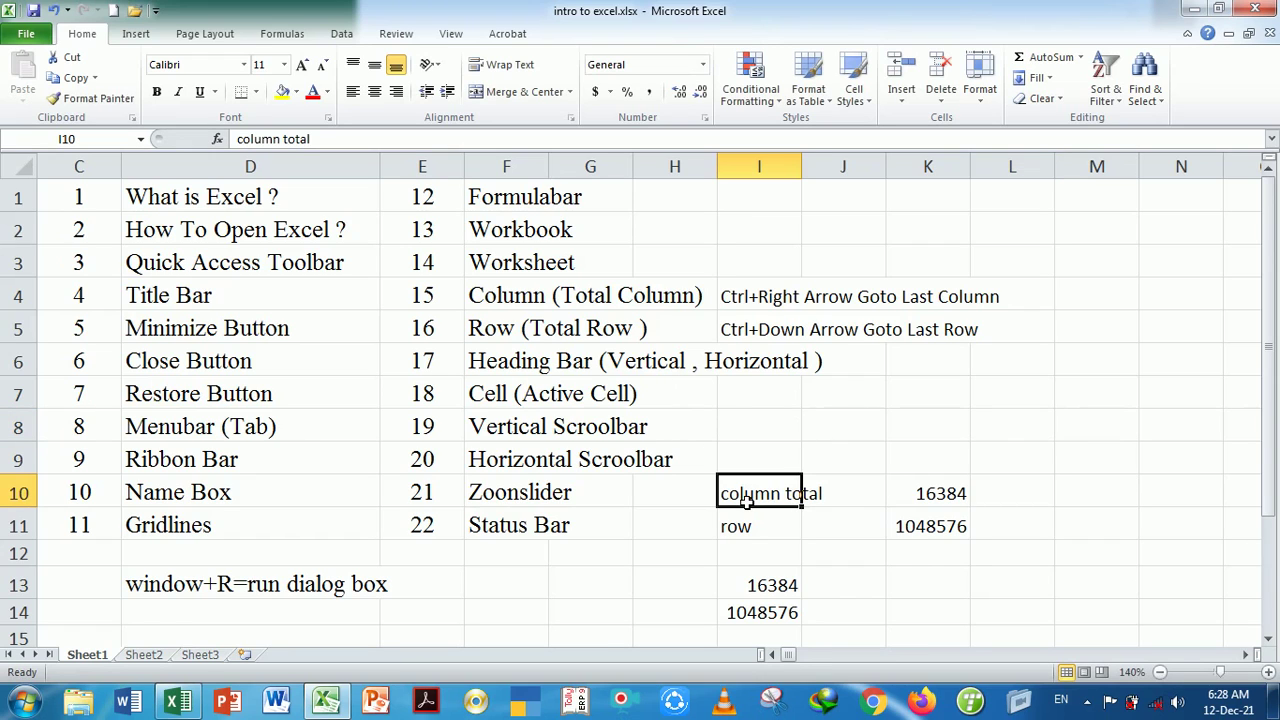
pyautogui.click(512, 402)
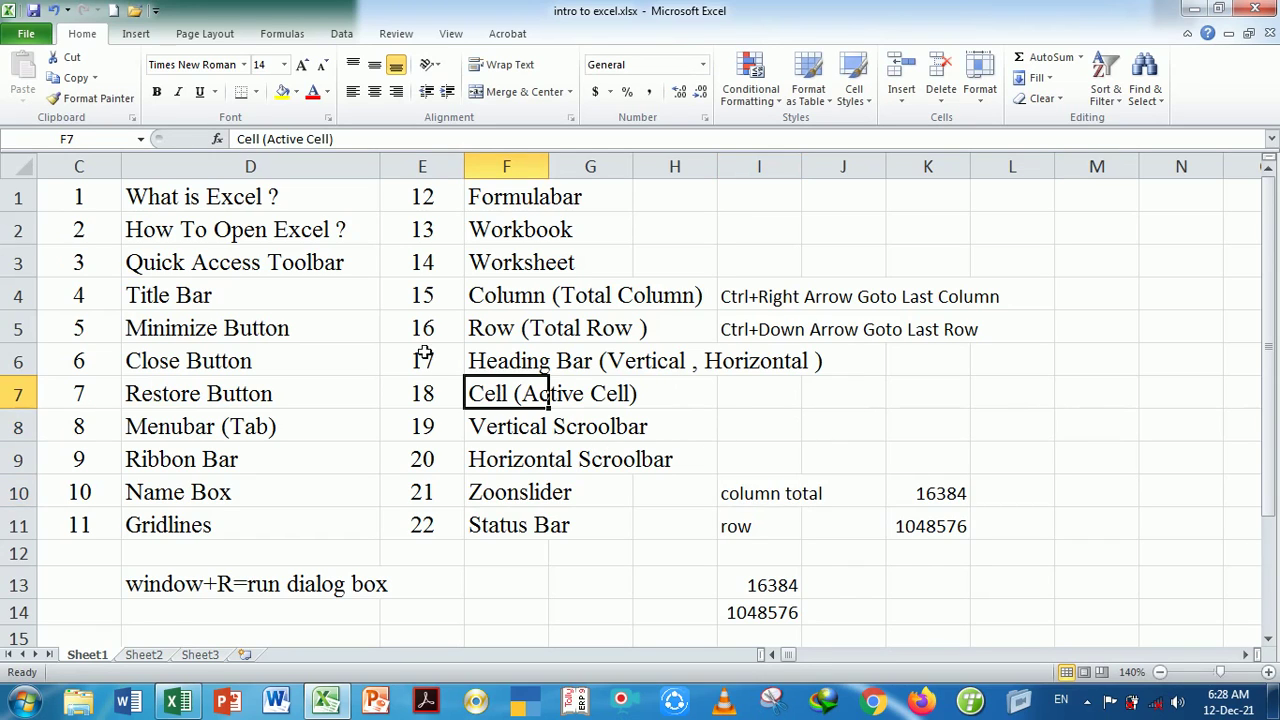
pyautogui.doubleClick(503, 395)
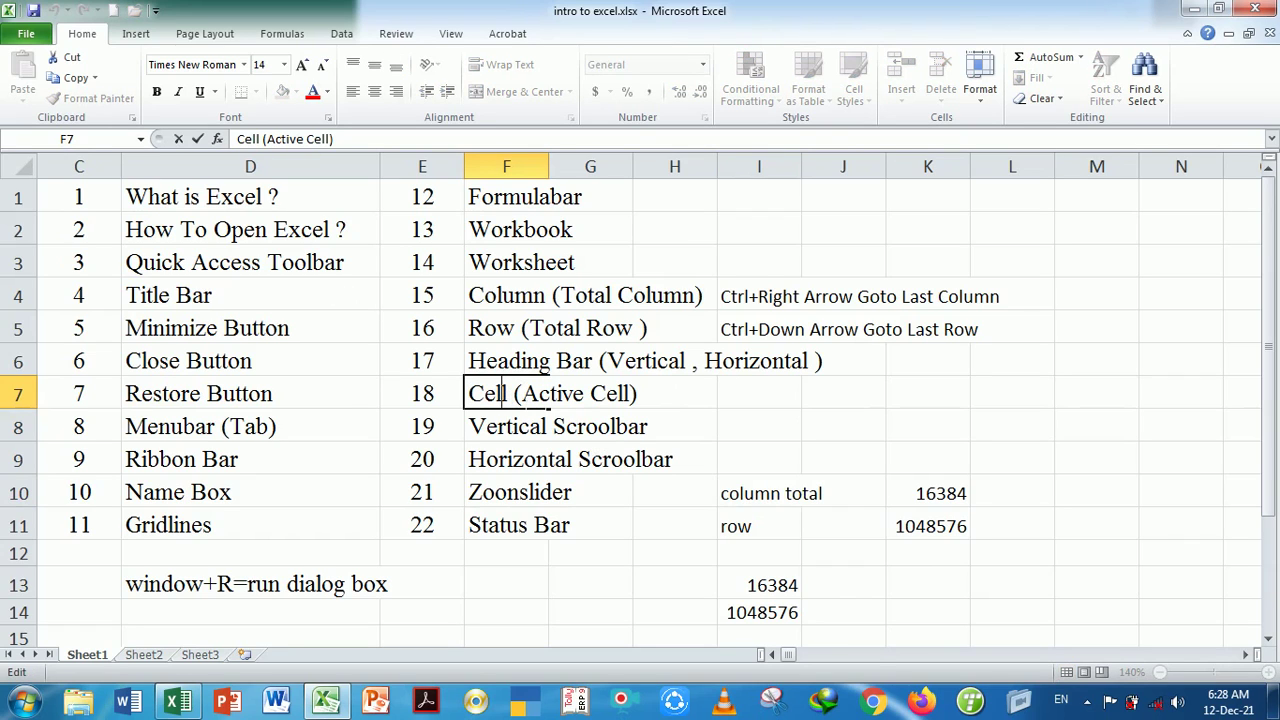
pyautogui.press('Return')
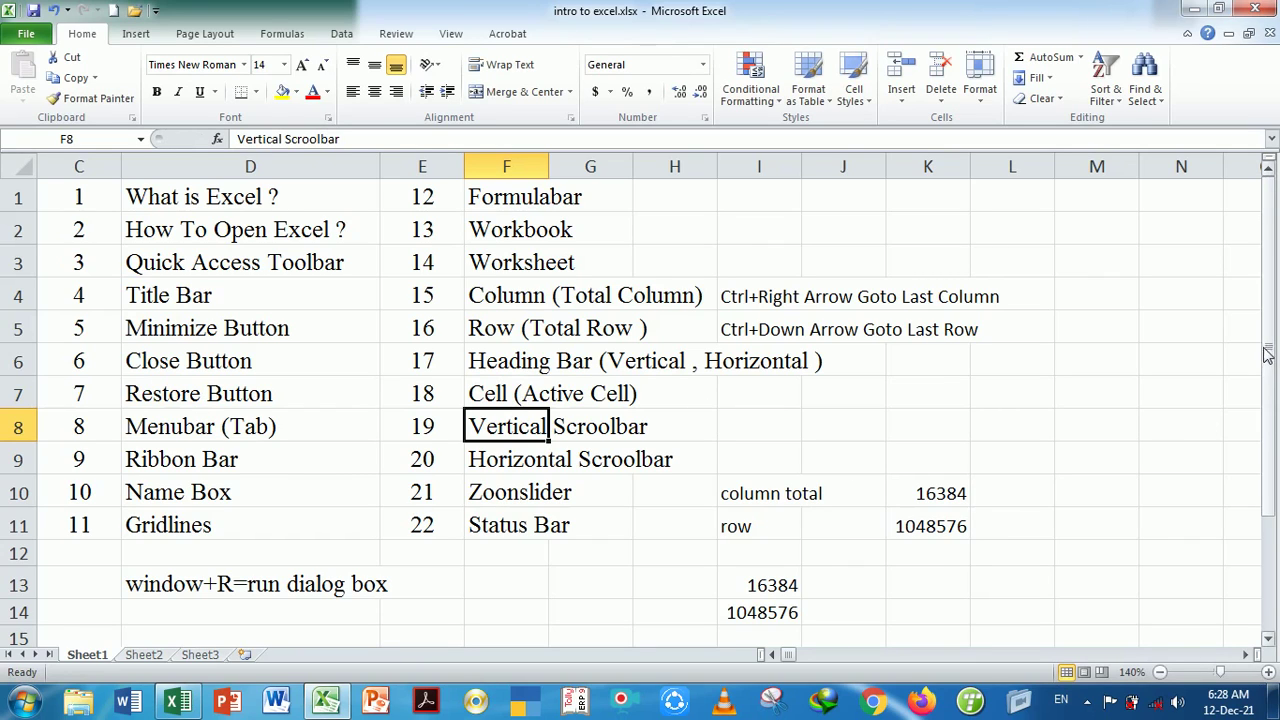
pyautogui.moveTo(1268, 355)
pyautogui.mouseDown()
pyautogui.moveTo(1268, 380)
pyautogui.moveTo(1270, 303)
pyautogui.mouseUp()
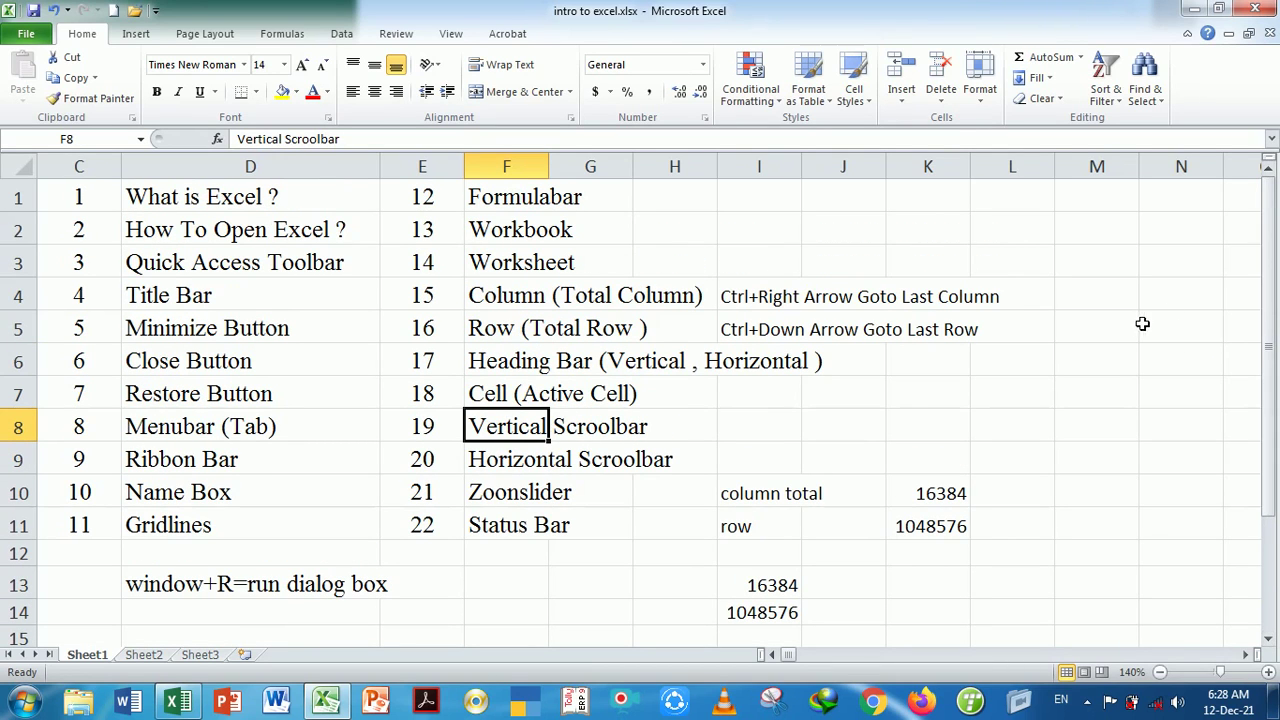
pyautogui.moveTo(1272, 330)
pyautogui.mouseDown()
pyautogui.moveTo(1273, 368)
pyautogui.moveTo(1272, 285)
pyautogui.mouseUp()
pyautogui.click(535, 465)
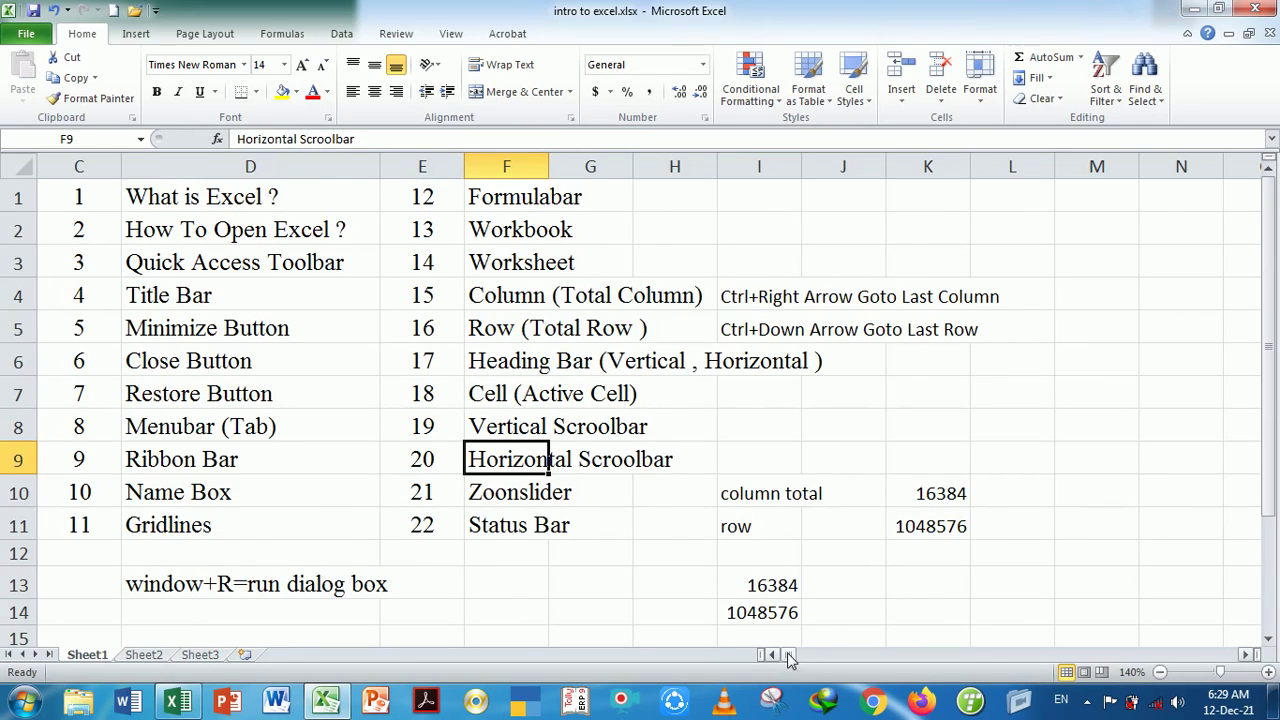
pyautogui.moveTo(789, 656)
pyautogui.mouseDown()
pyautogui.moveTo(971, 654)
pyautogui.moveTo(782, 657)
pyautogui.mouseUp()
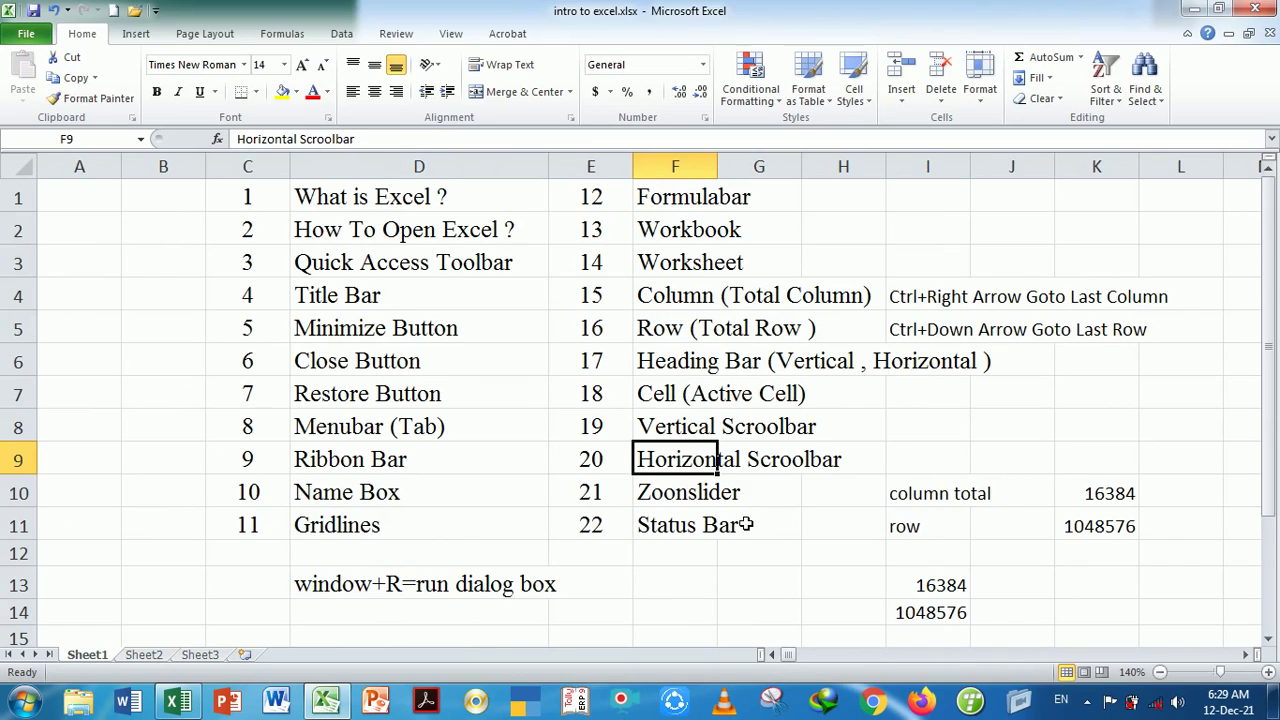
pyautogui.click(698, 509)
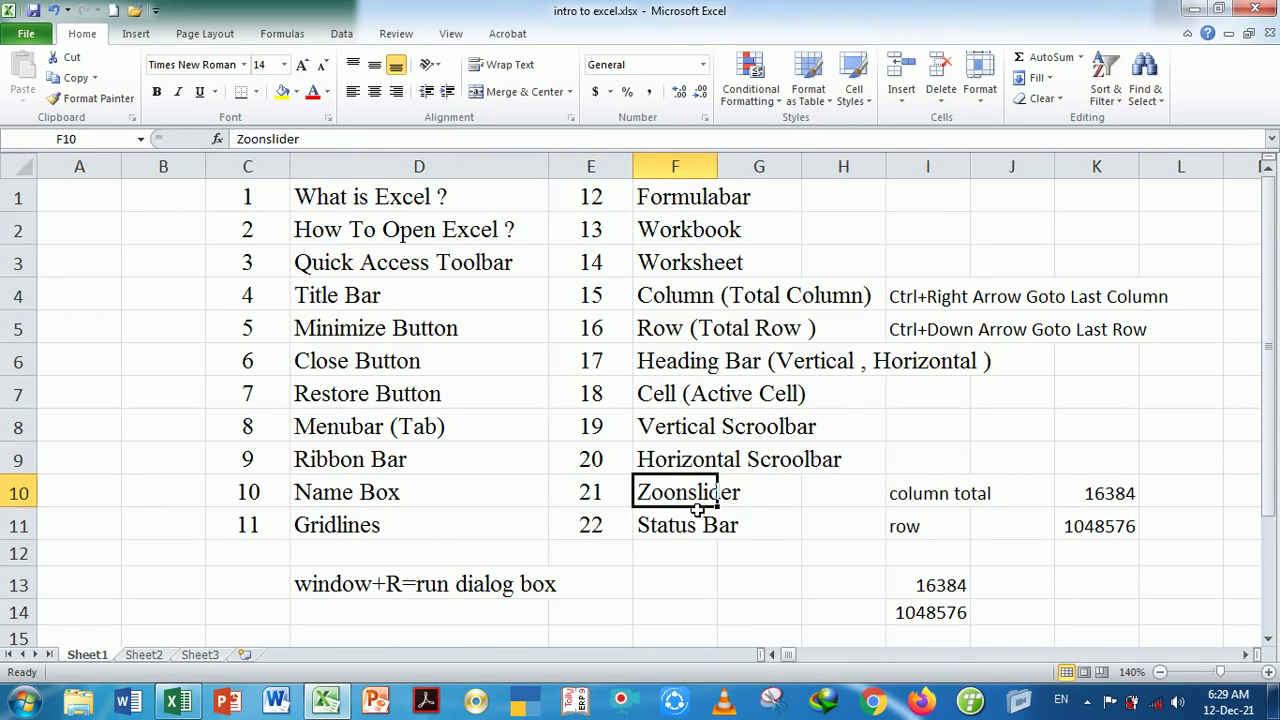
pyautogui.click(736, 586)
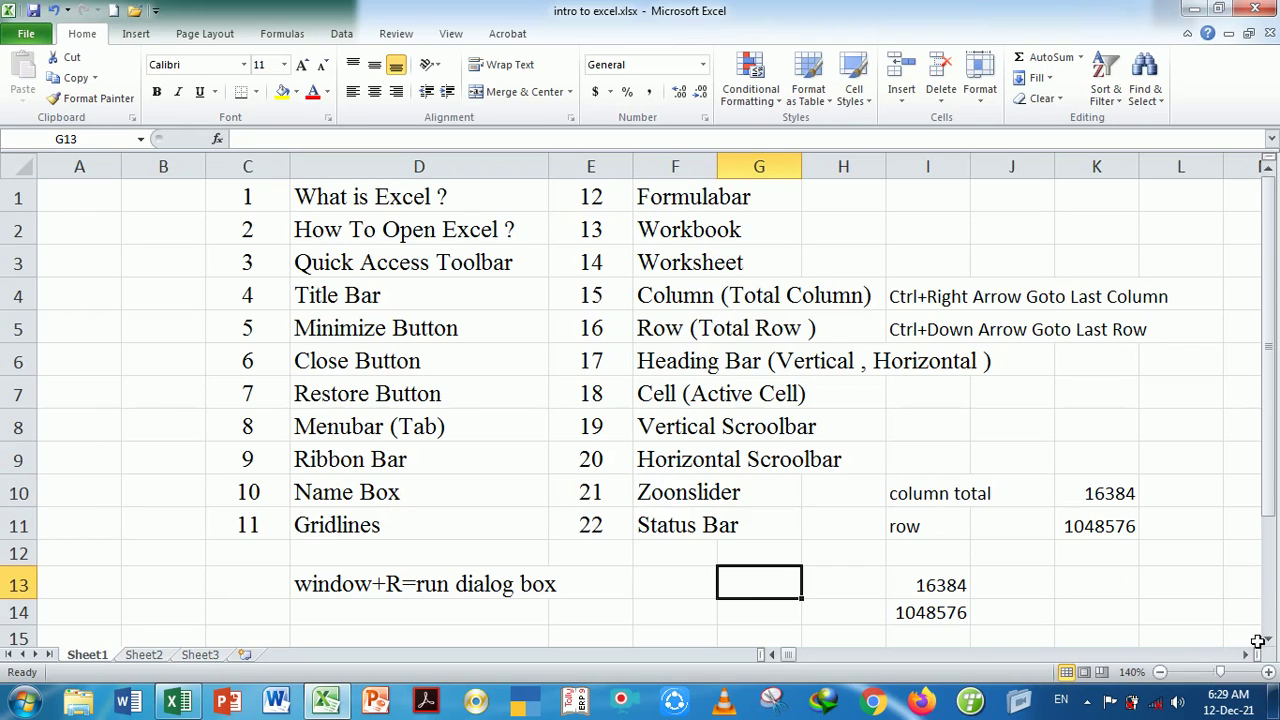
pyautogui.click(1268, 676)
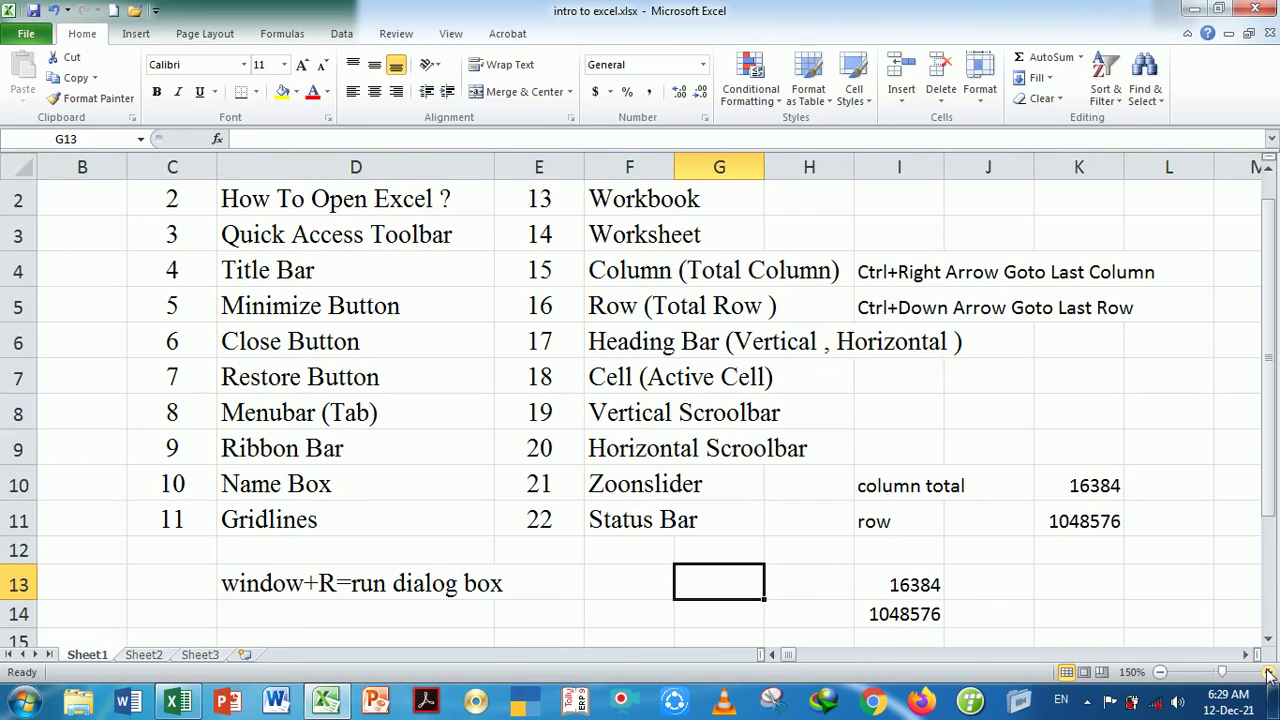
pyautogui.click(1268, 676)
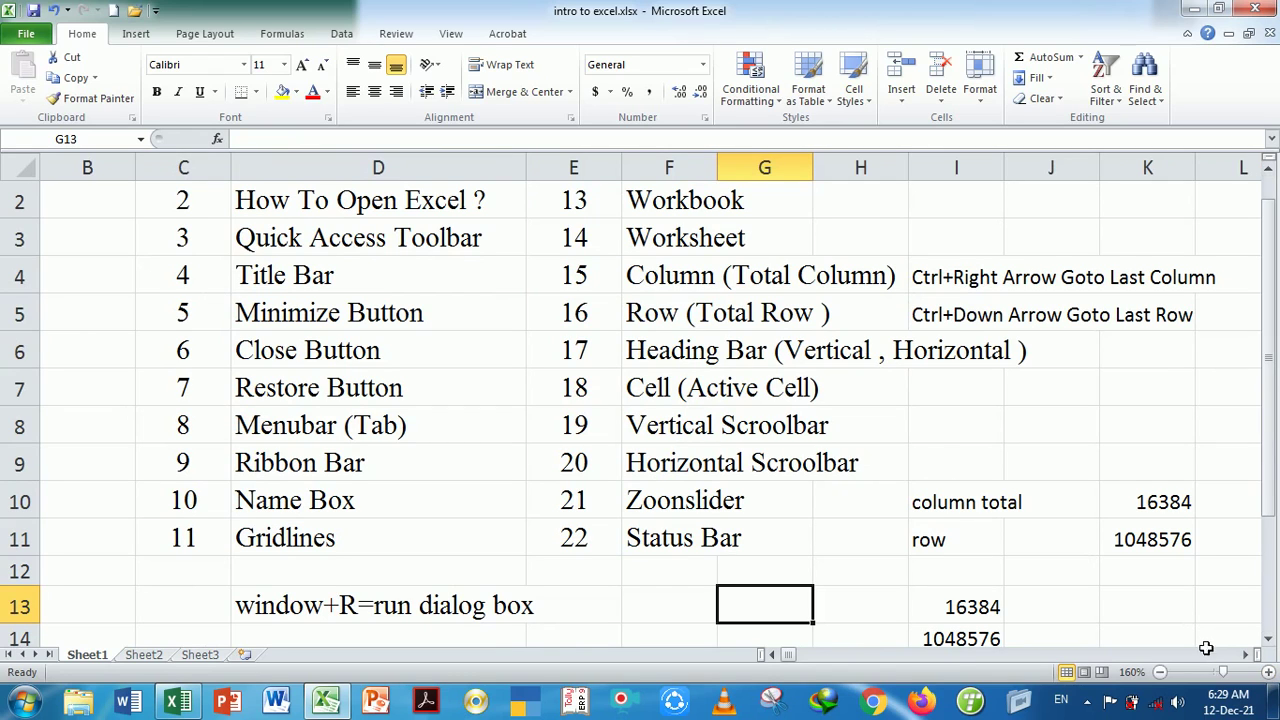
pyautogui.click(1160, 672)
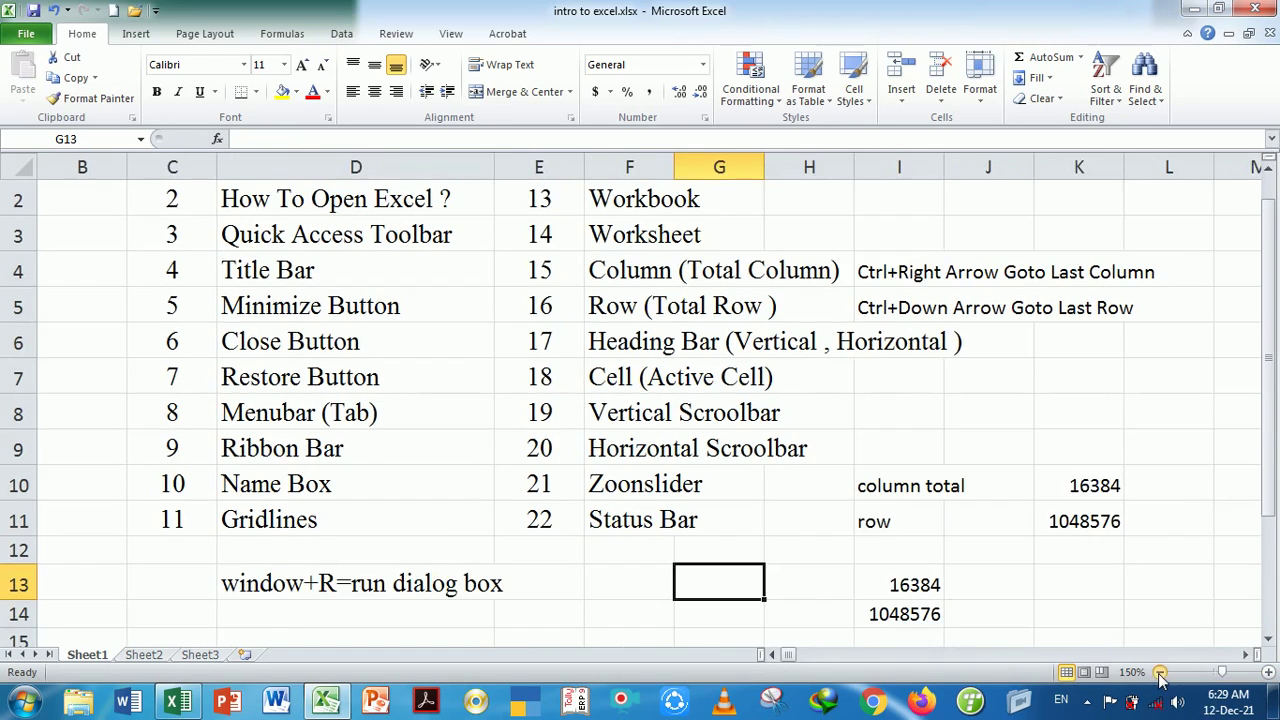
pyautogui.click(1160, 672)
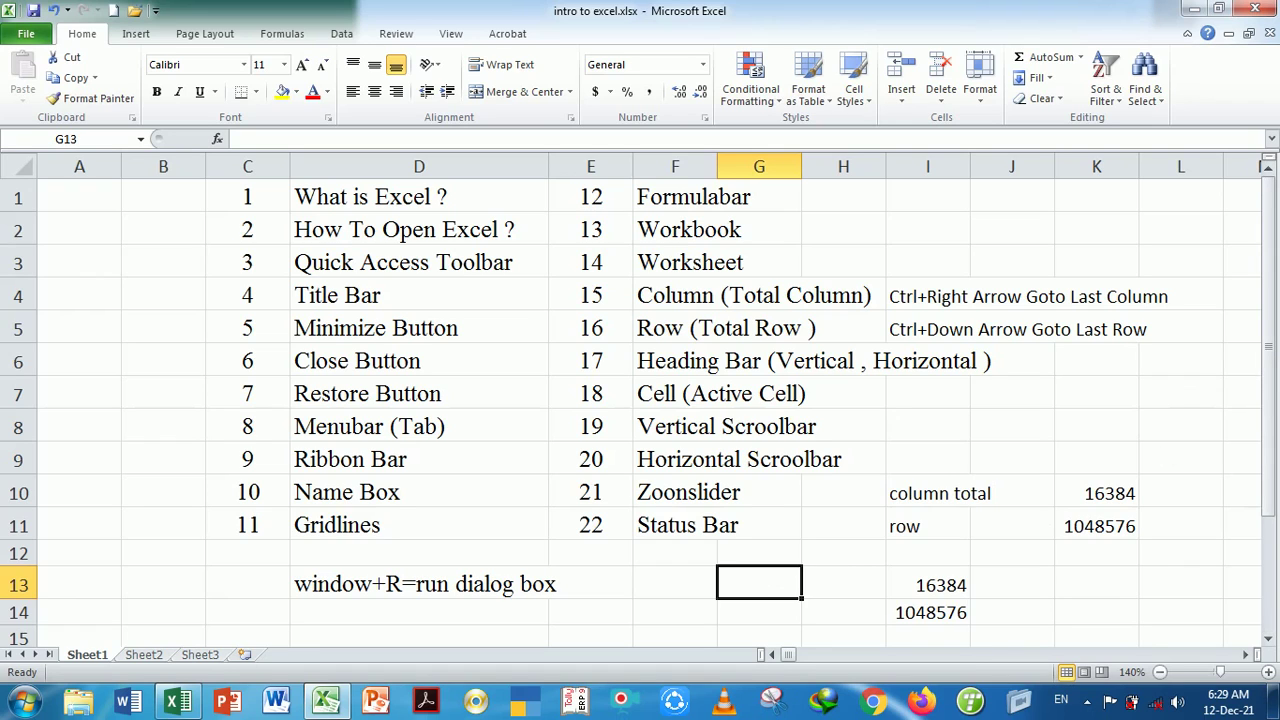
pyautogui.click(685, 533)
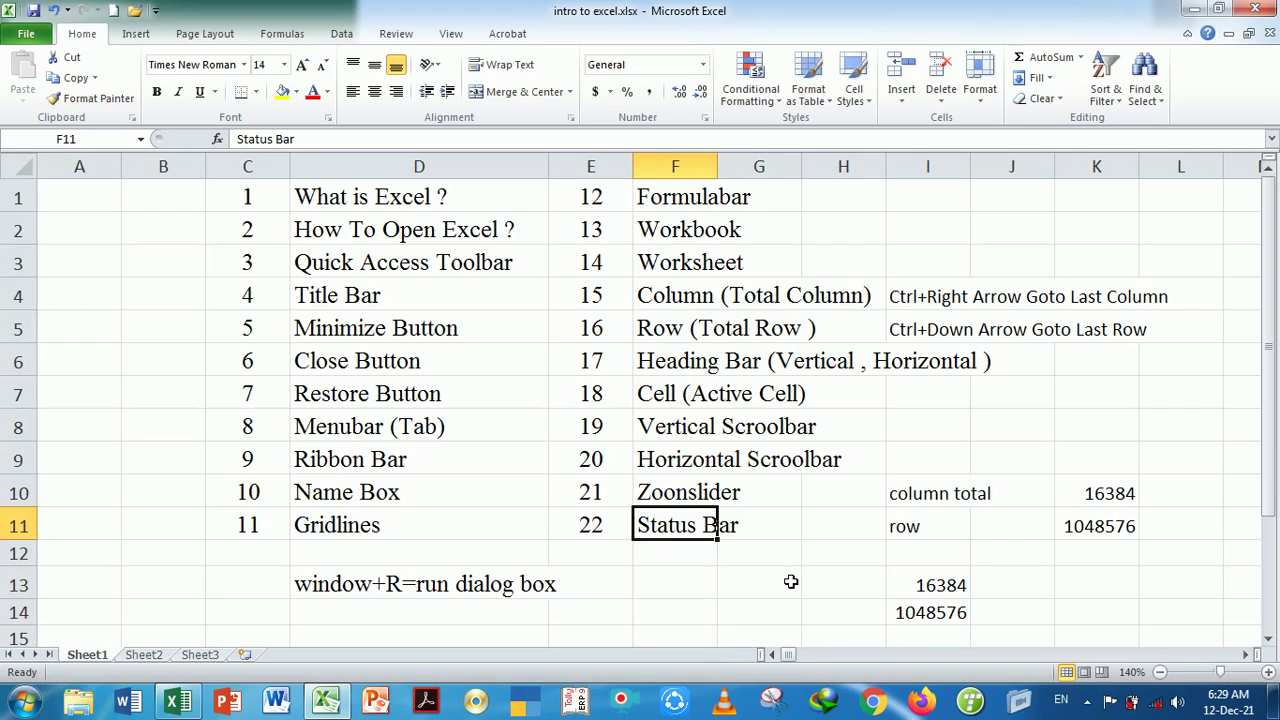
pyautogui.moveTo(931, 583); pyautogui.dragTo(930, 615)
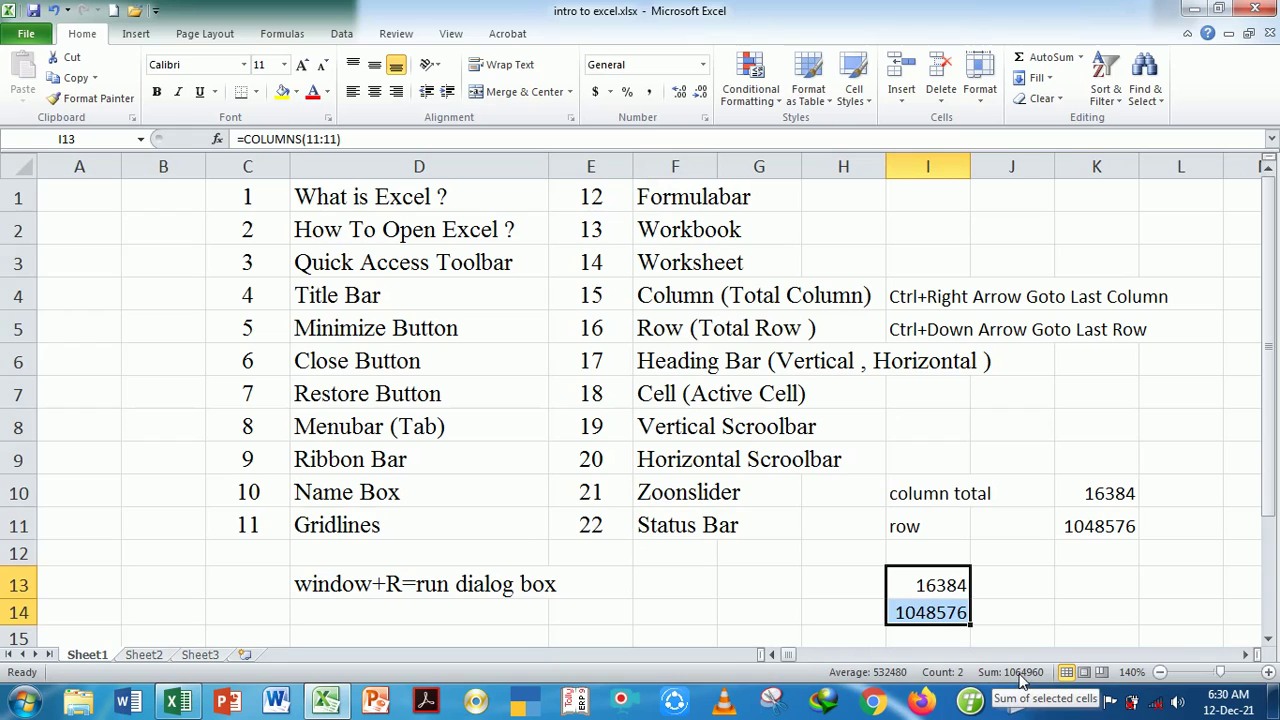
pyautogui.click(1003, 560)
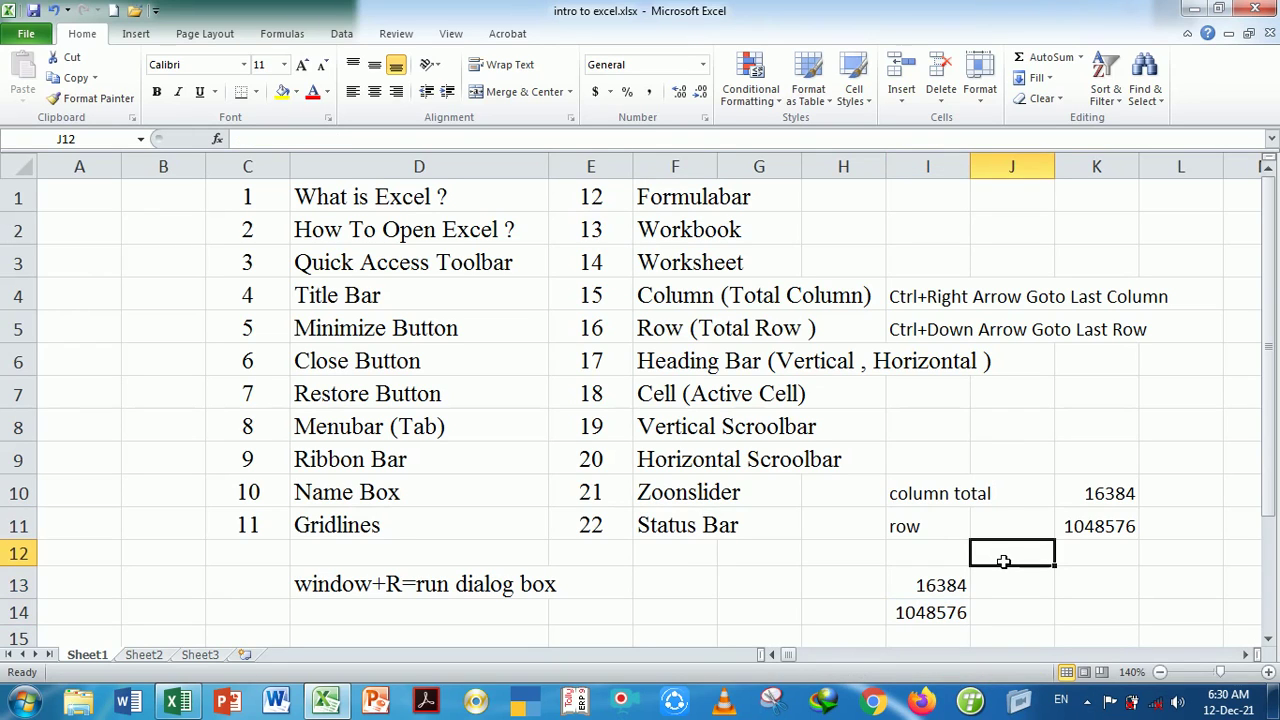
pyautogui.moveTo(1100, 491); pyautogui.dragTo(1100, 532)
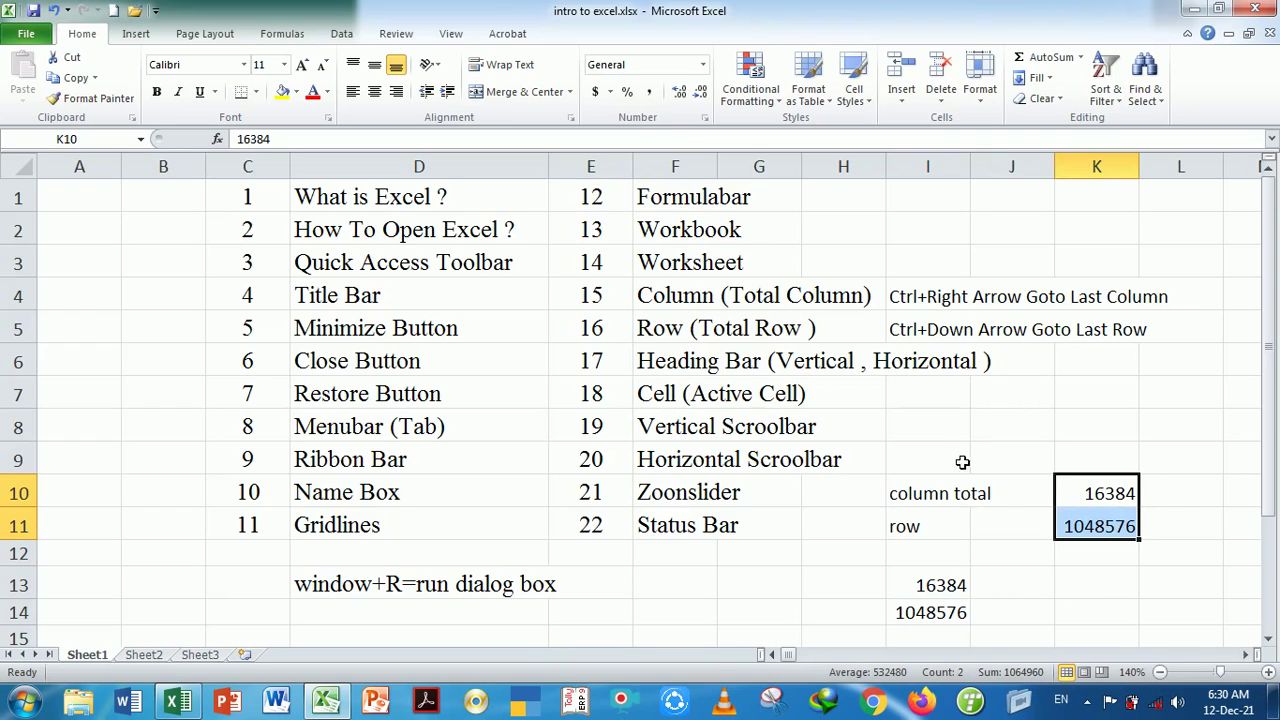
pyautogui.click(946, 432)
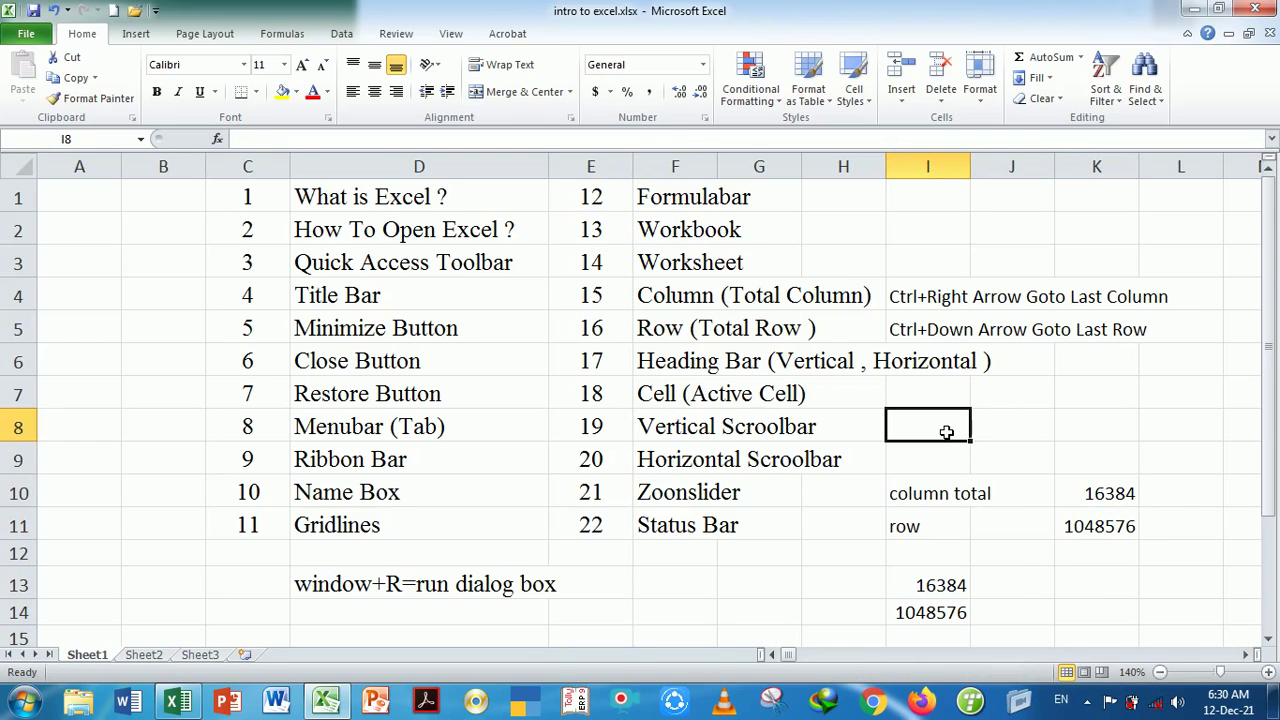